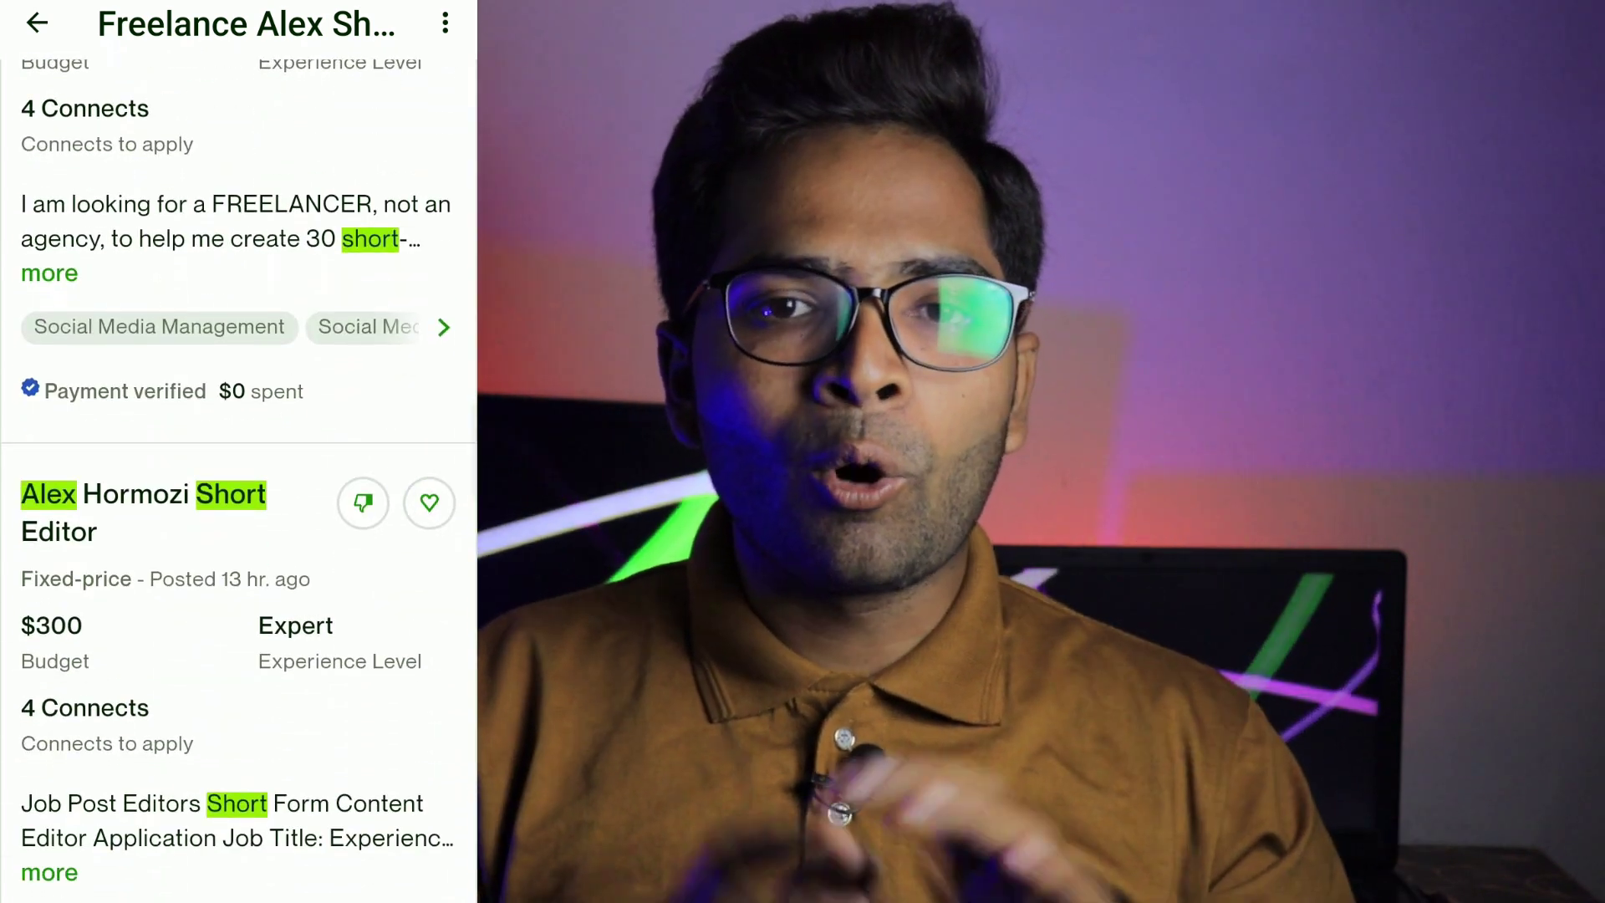
pyautogui.scroll(-7, 239, 481)
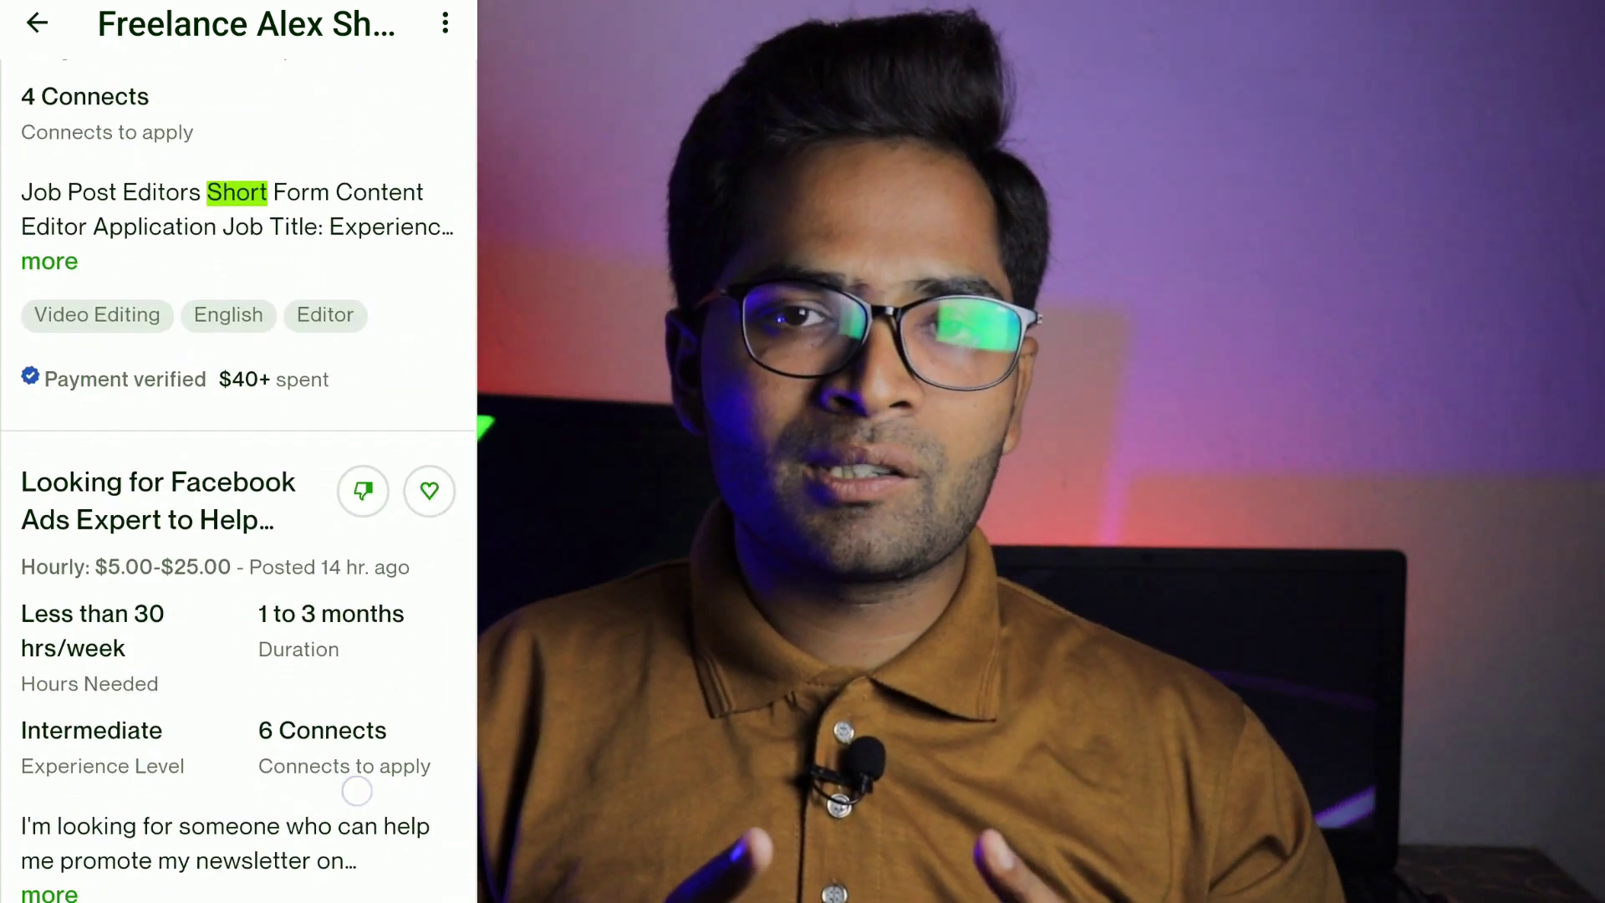
pyautogui.scroll(-3, 238, 481)
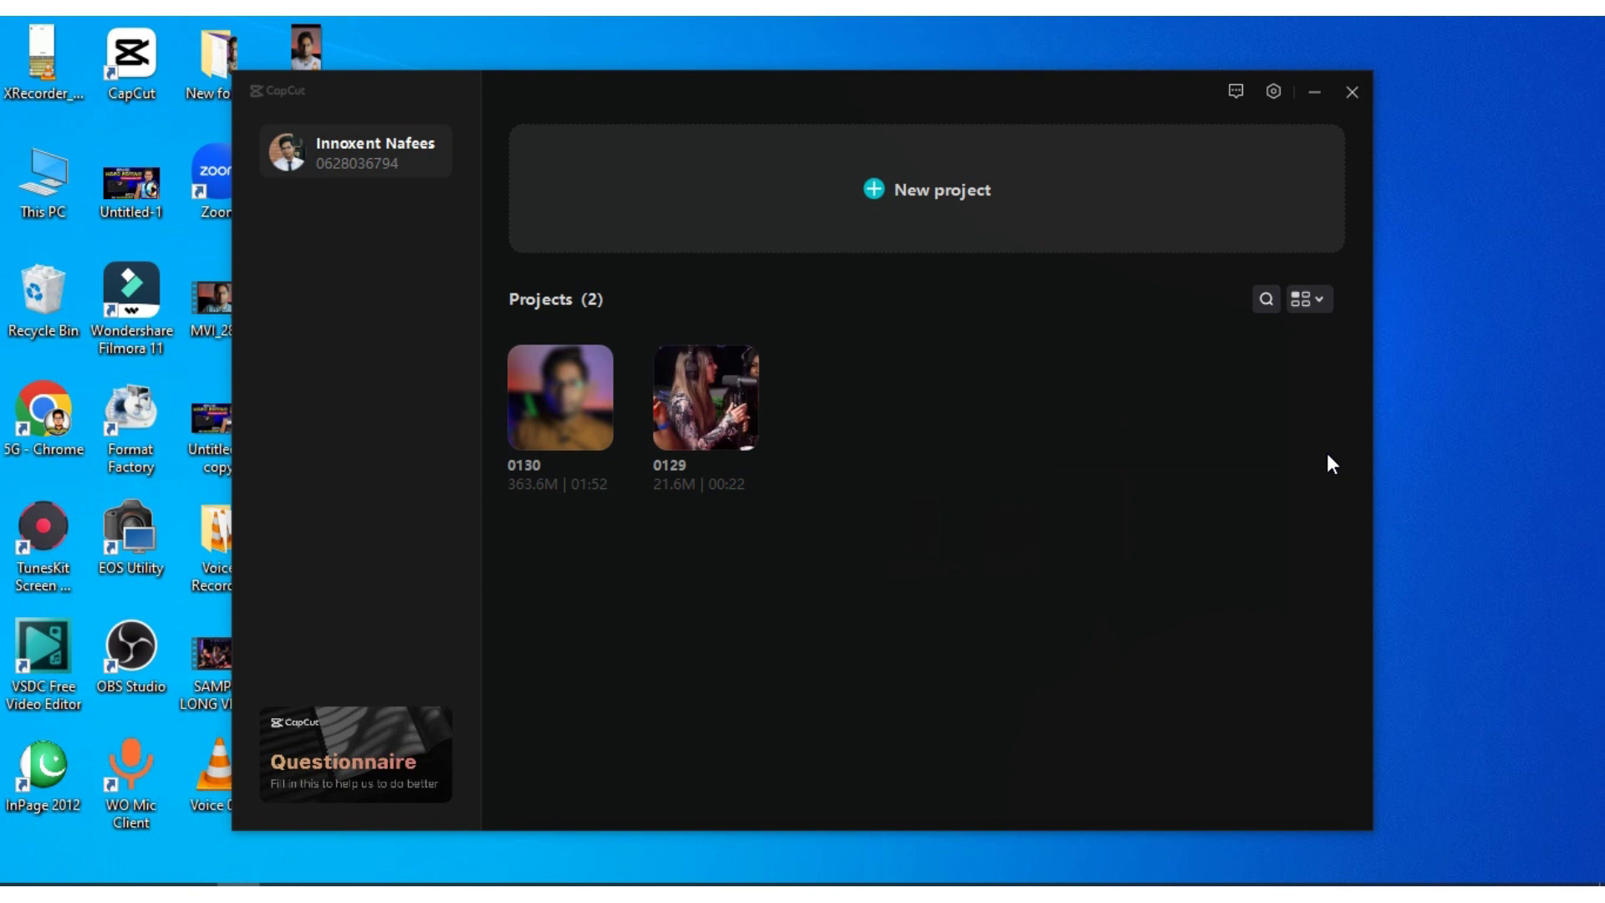
# - Create a new project and set its resolution to a customized 720 x 1280
pyautogui.click(1010, 215)
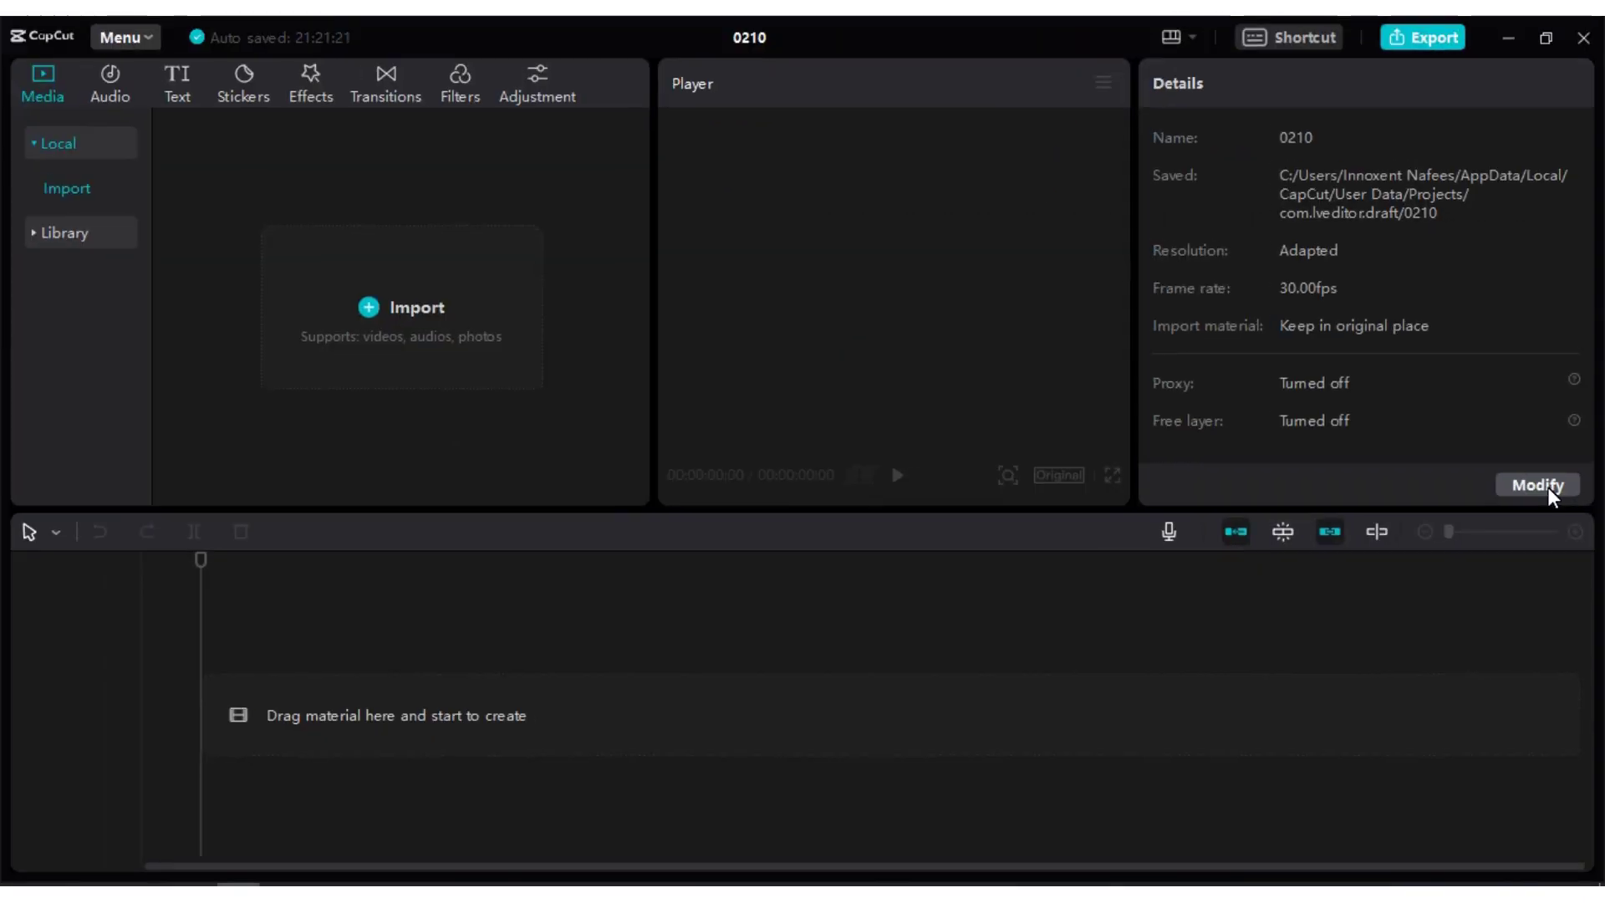
pyautogui.click(1543, 484)
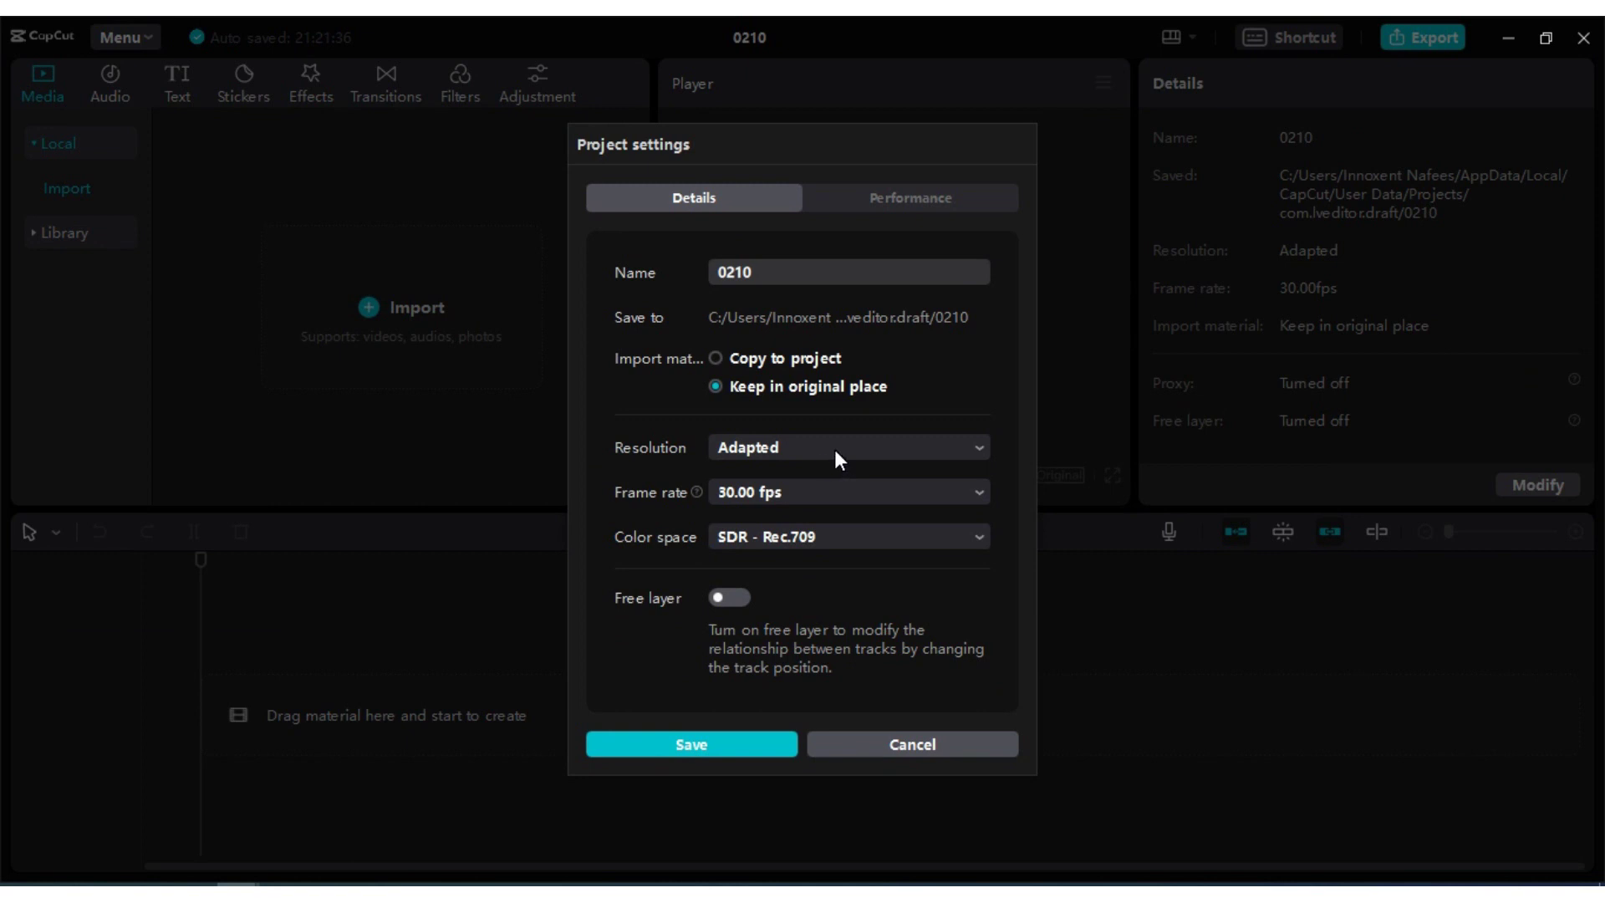
pyautogui.click(820, 447)
pyautogui.click(799, 519)
pyautogui.moveTo(775, 471); pyautogui.dragTo(739, 469)
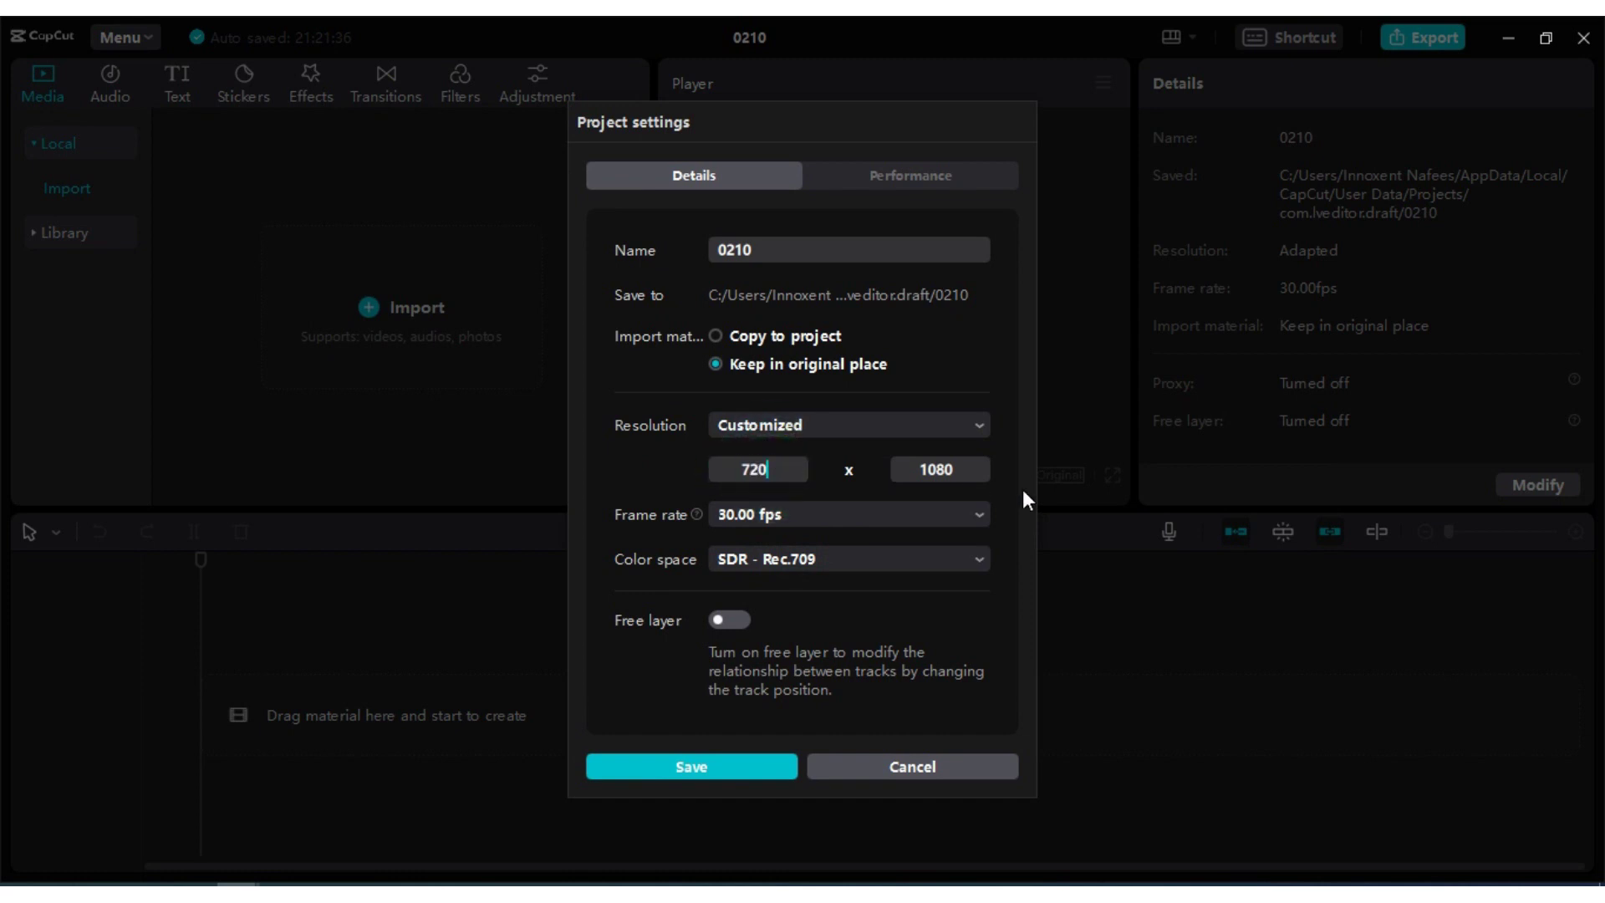
pyautogui.moveTo(958, 471); pyautogui.dragTo(913, 466)
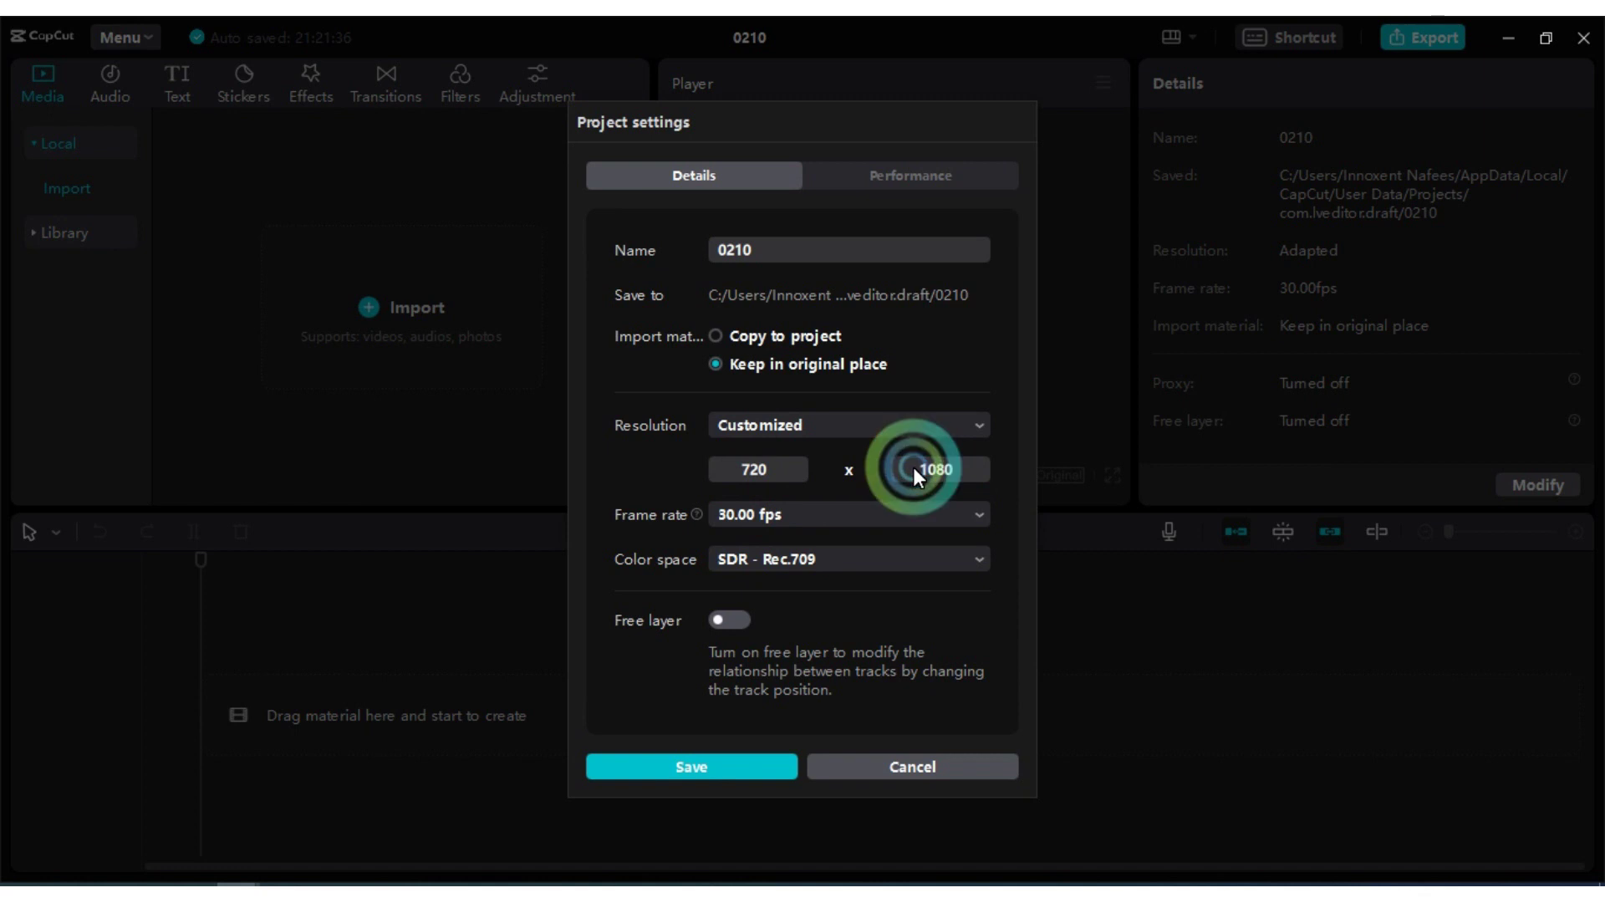
pyautogui.write('12')
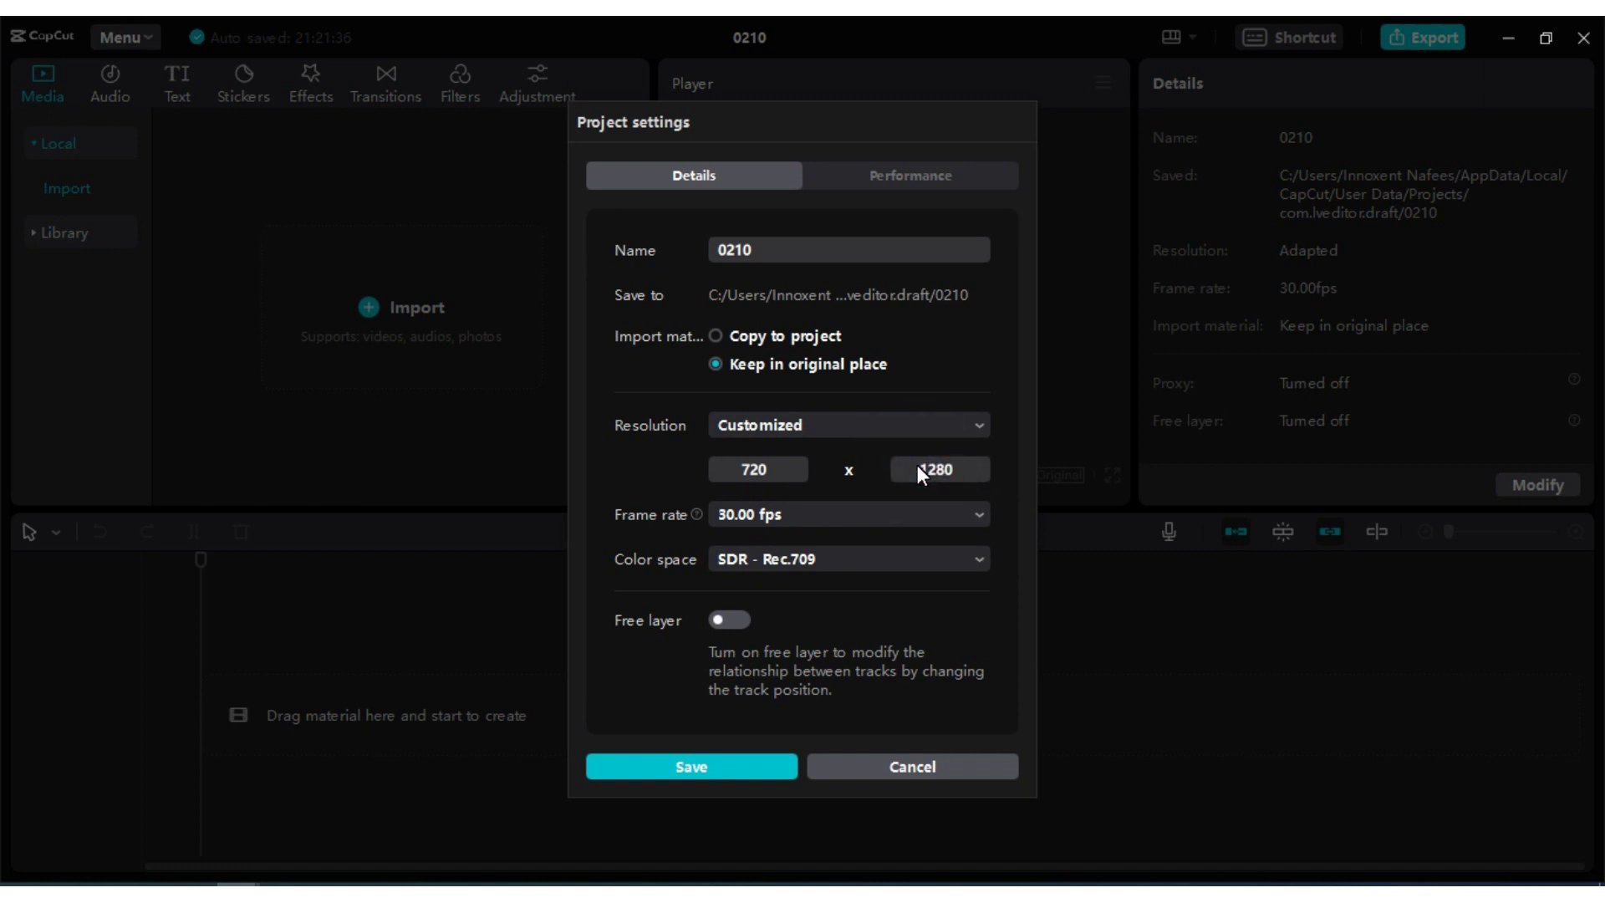
# - Set the project's frame rate to 25 fps and save the project settings
pyautogui.click(922, 519)
pyautogui.click(806, 585)
pyautogui.click(743, 762)
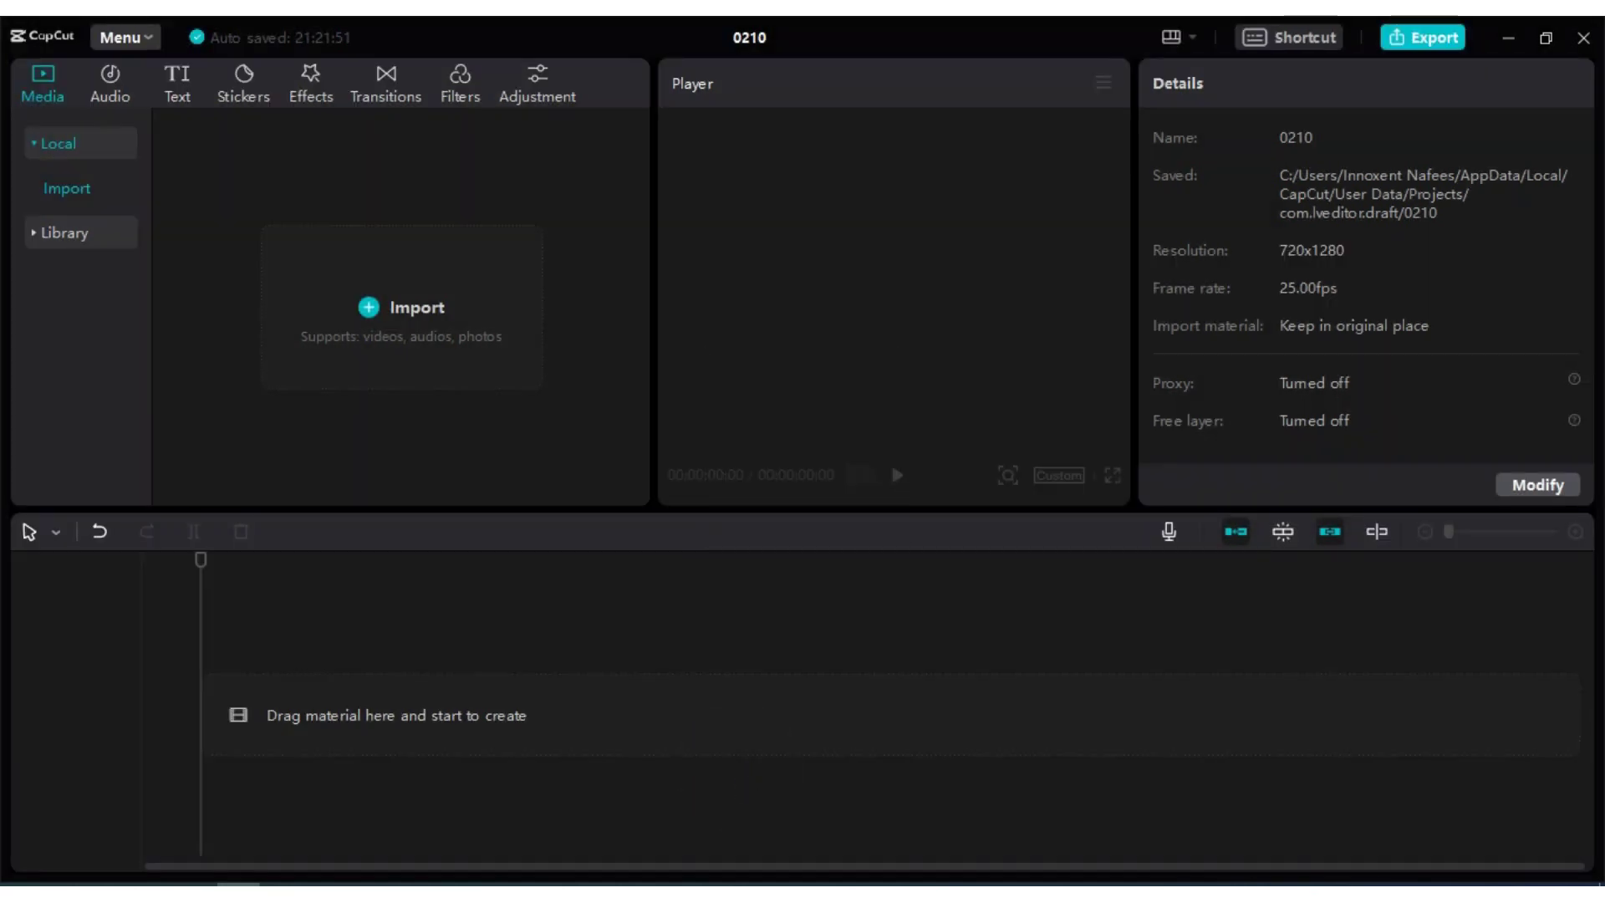
# - Import the ssam.mp4 video from the desktop and place it at the start of the timeline
pyautogui.press('super+d')
pyautogui.click(853, 539)
pyautogui.moveTo(316, 64); pyautogui.dragTo(354, 319)
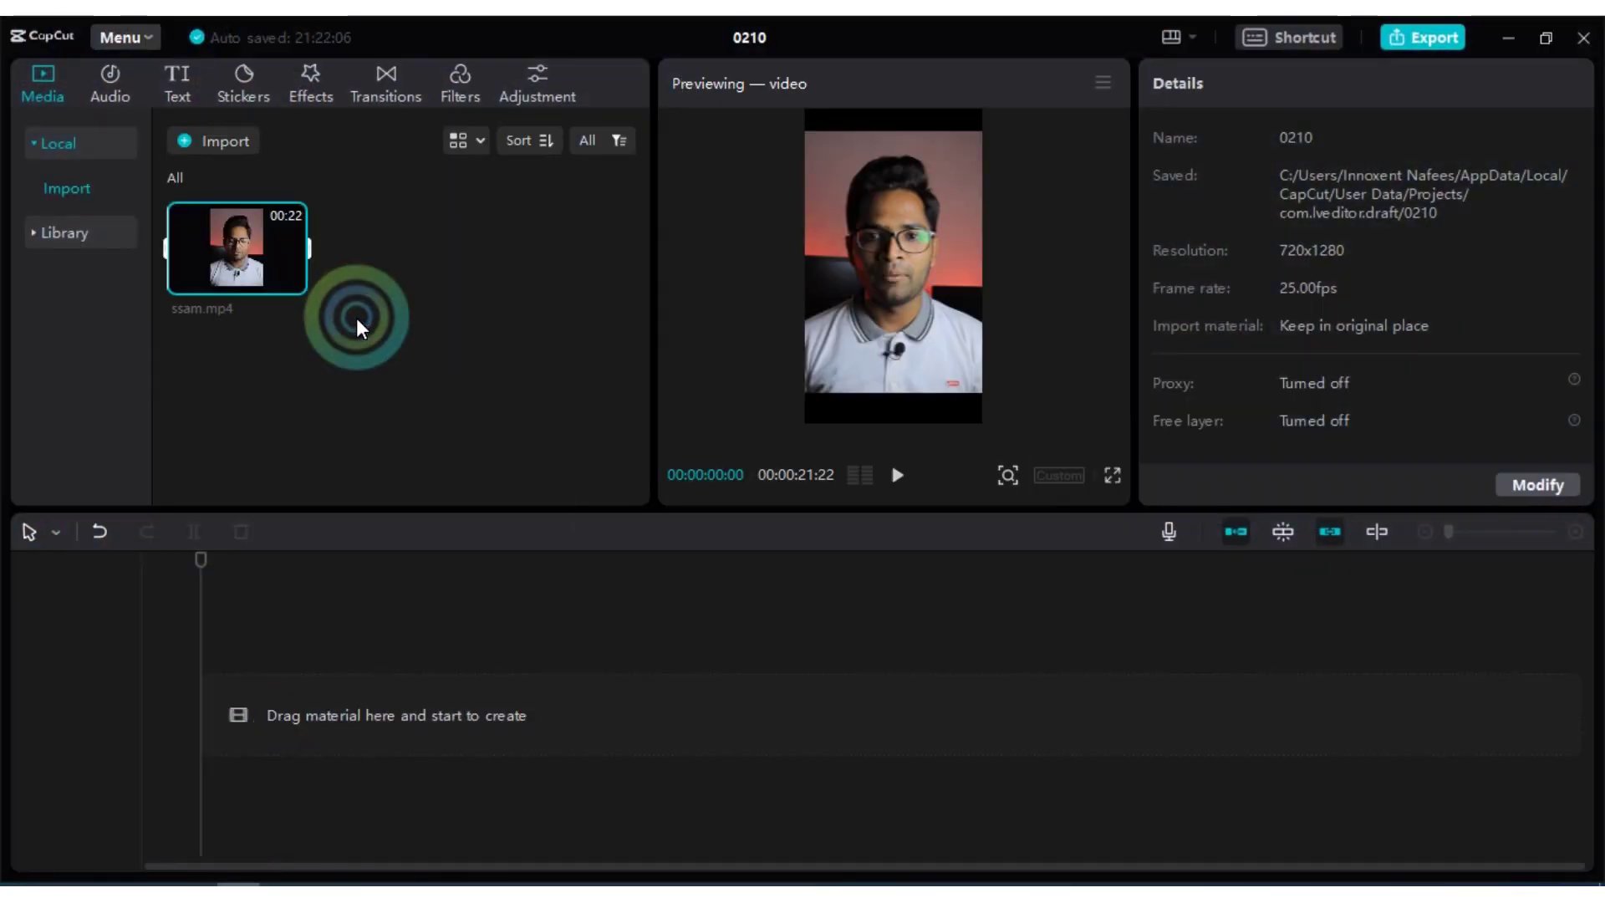
pyautogui.moveTo(237, 249); pyautogui.dragTo(228, 727)
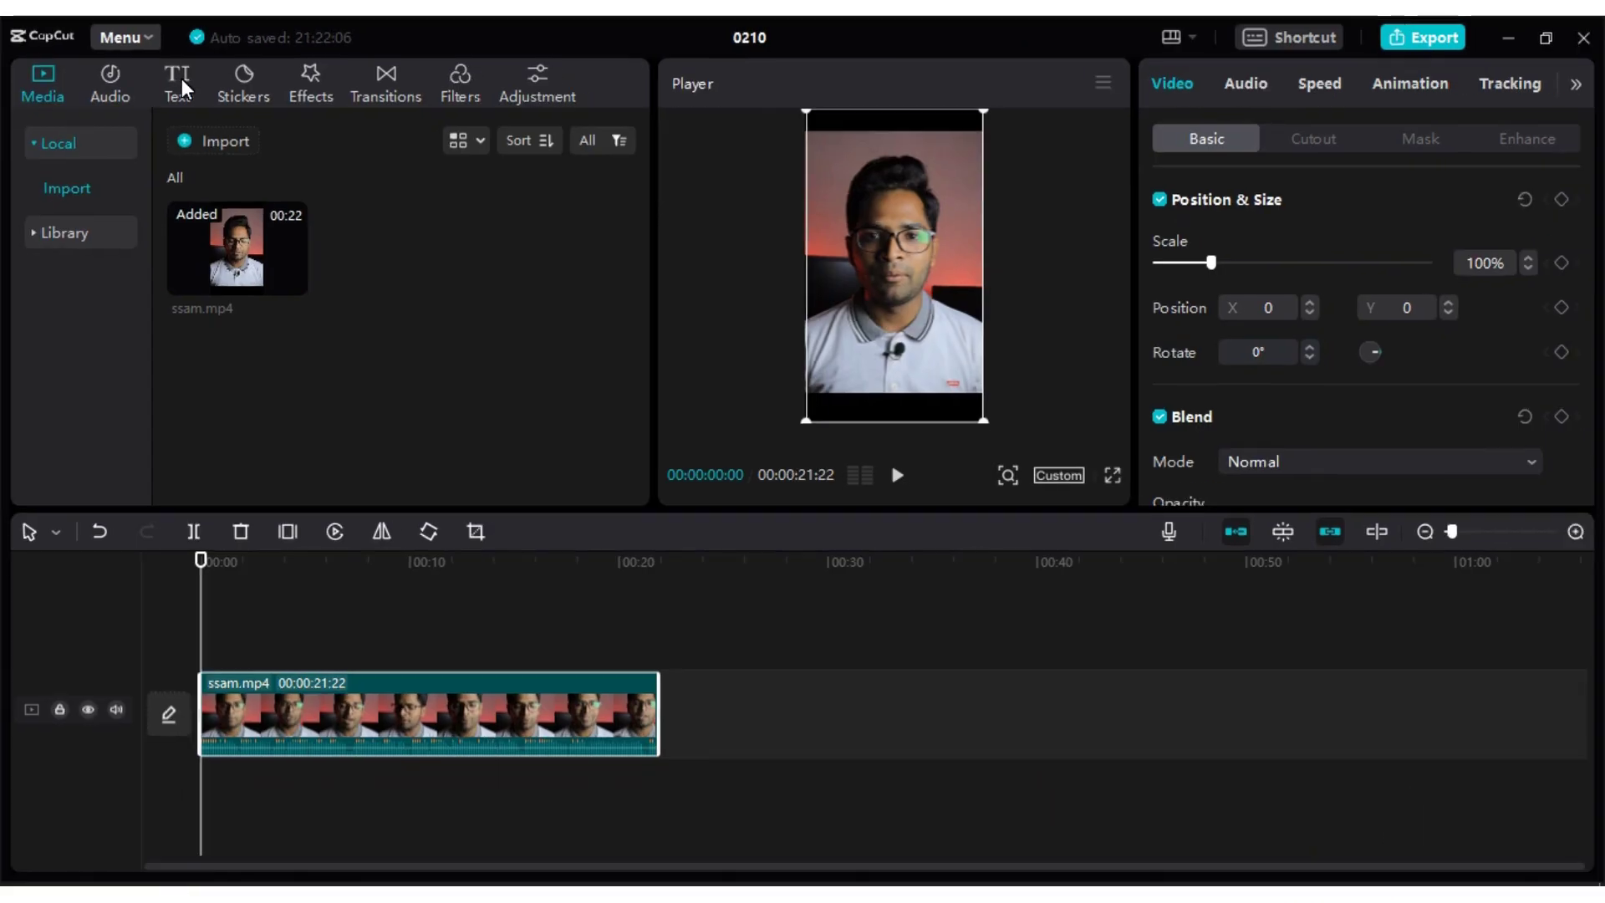
# - Generate automatic captions for the ssam.mp4 clip with English as the spoken language
pyautogui.click(193, 139)
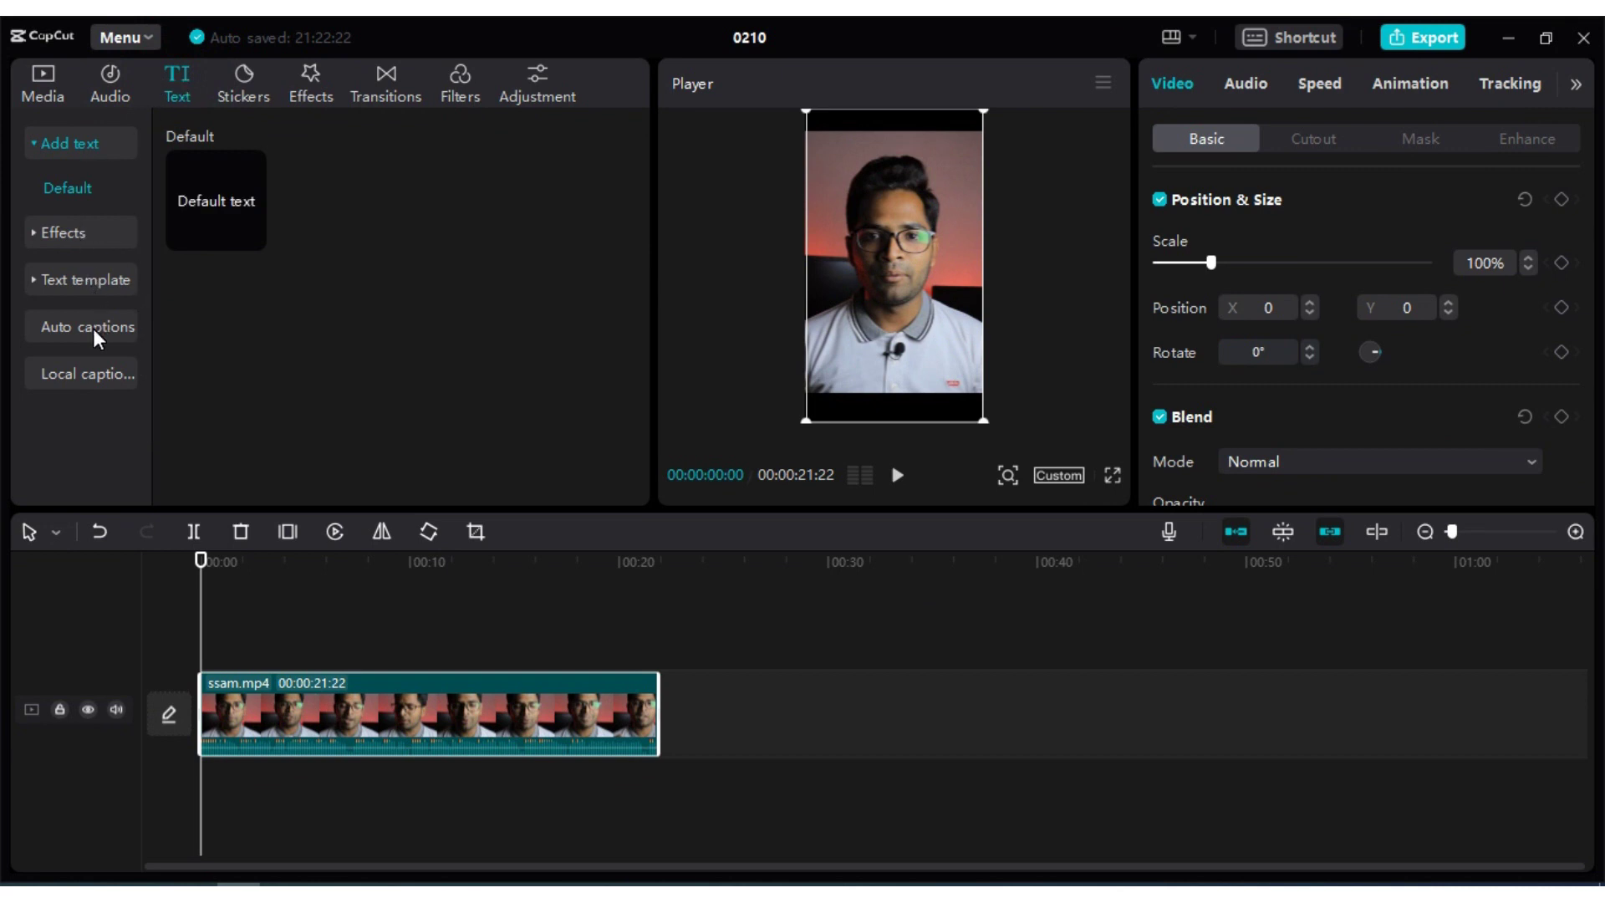
pyautogui.moveTo(150, 301); pyautogui.dragTo(216, 311)
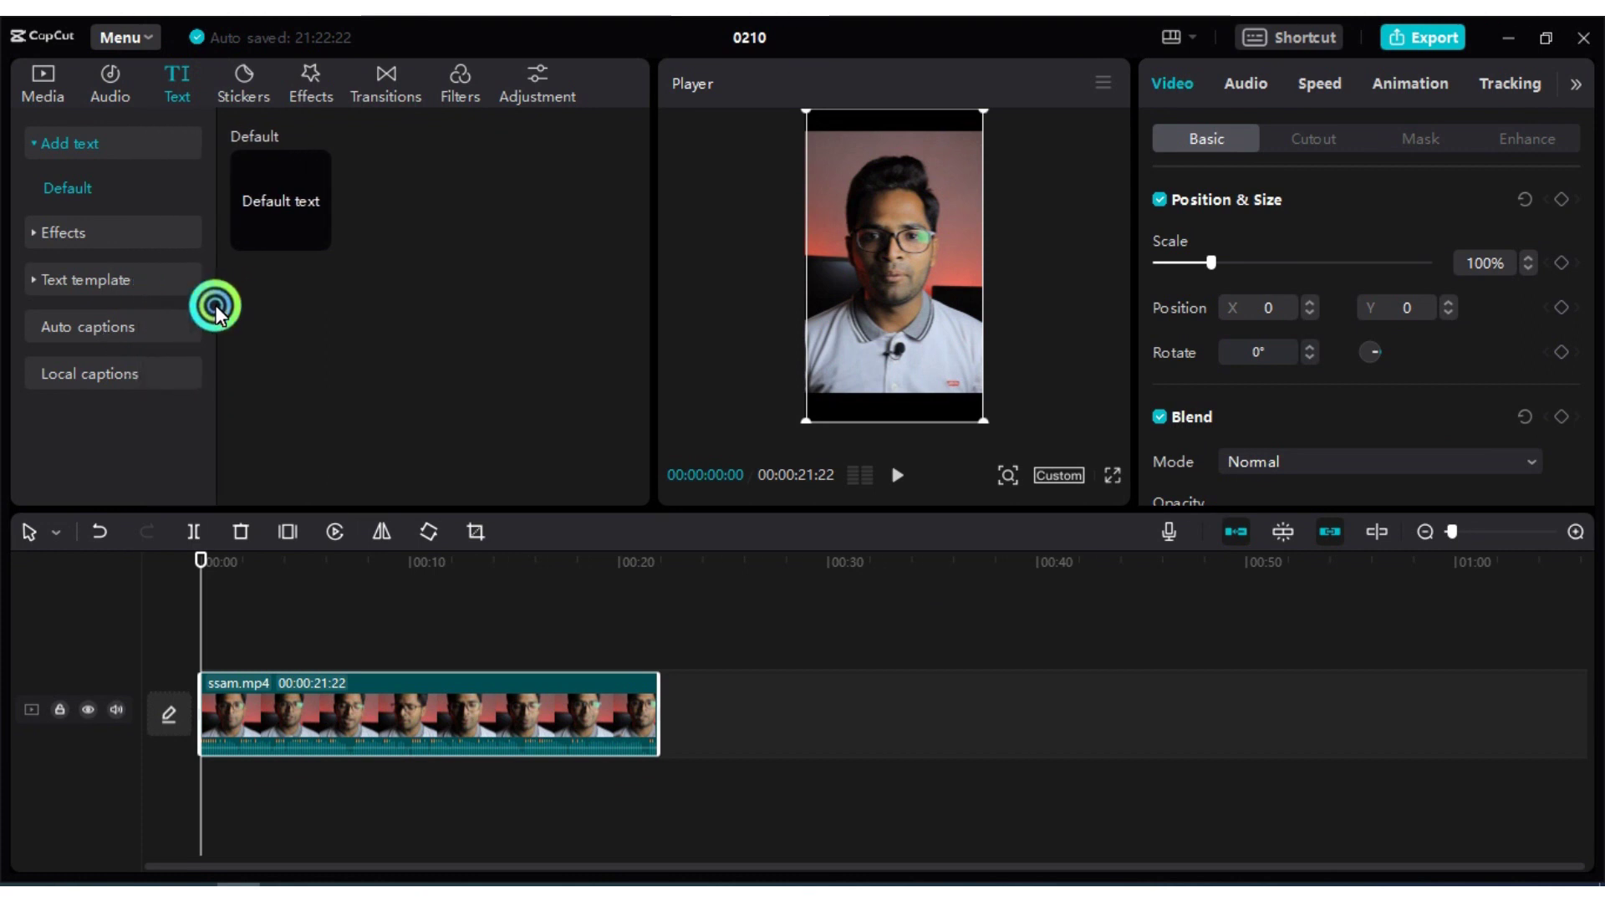
pyautogui.click(121, 327)
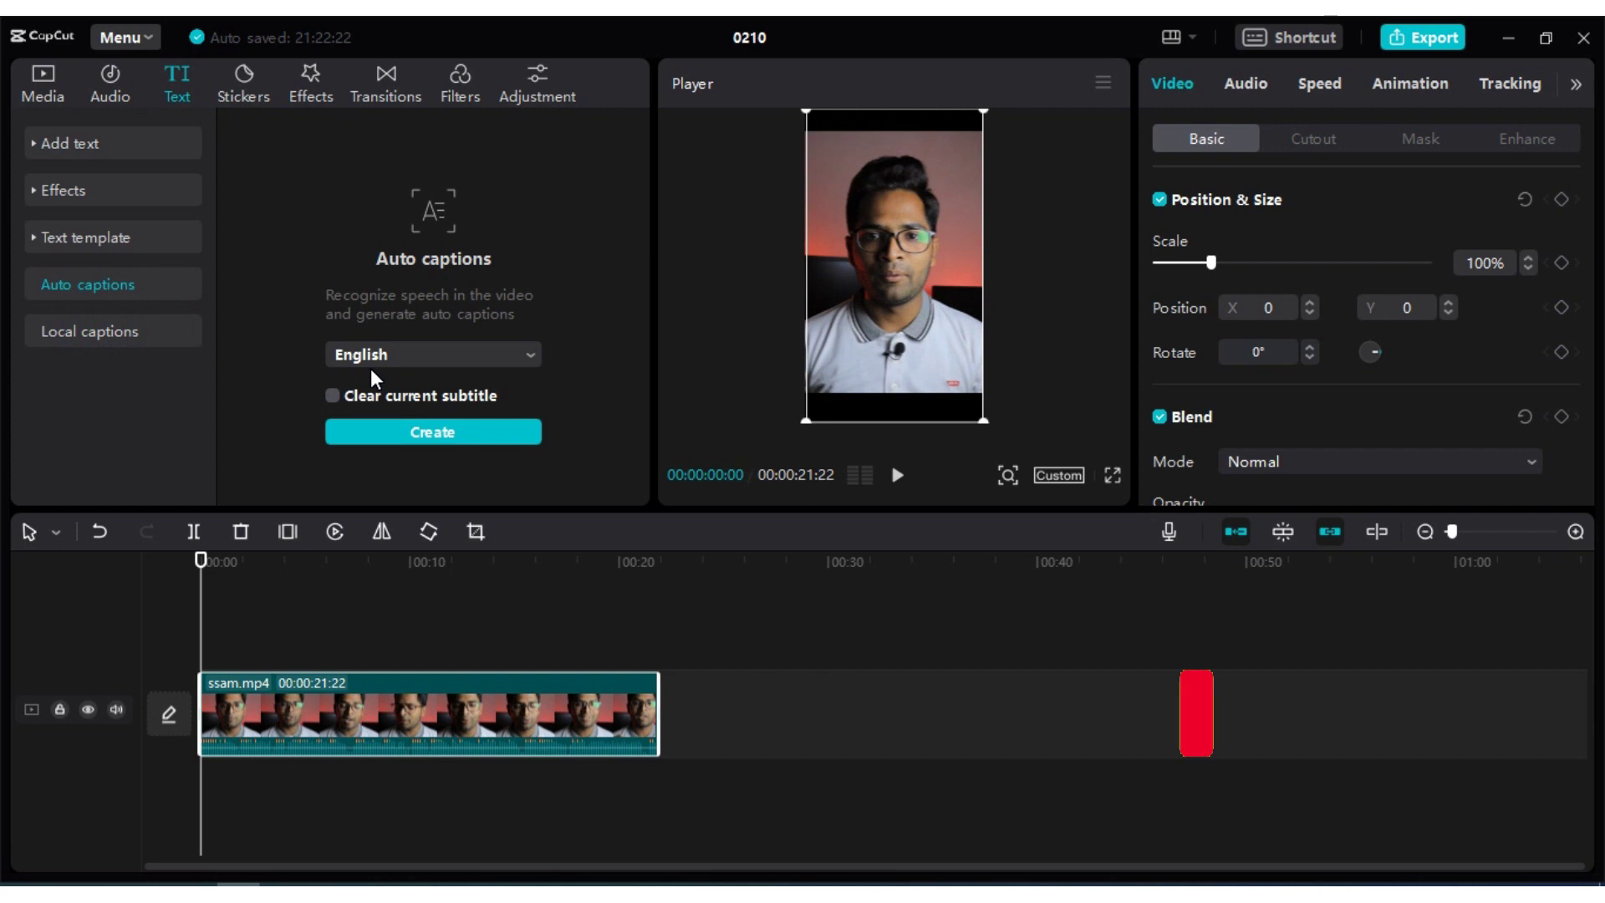
pyautogui.click(448, 358)
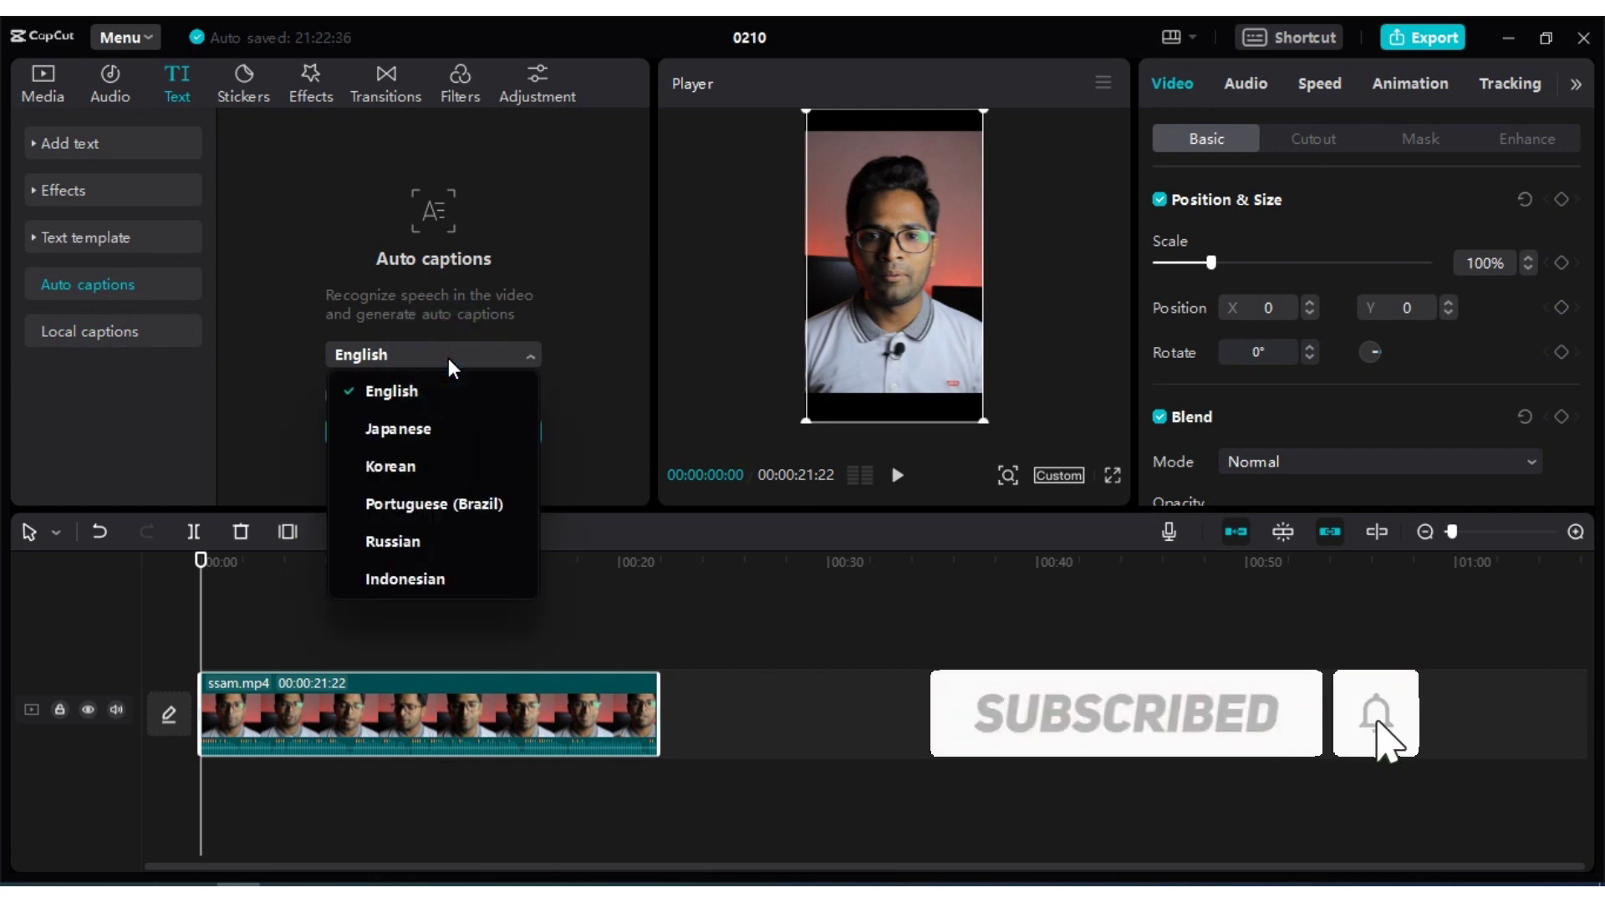
pyautogui.moveTo(535, 418); pyautogui.dragTo(532, 383)
pyautogui.click(433, 384)
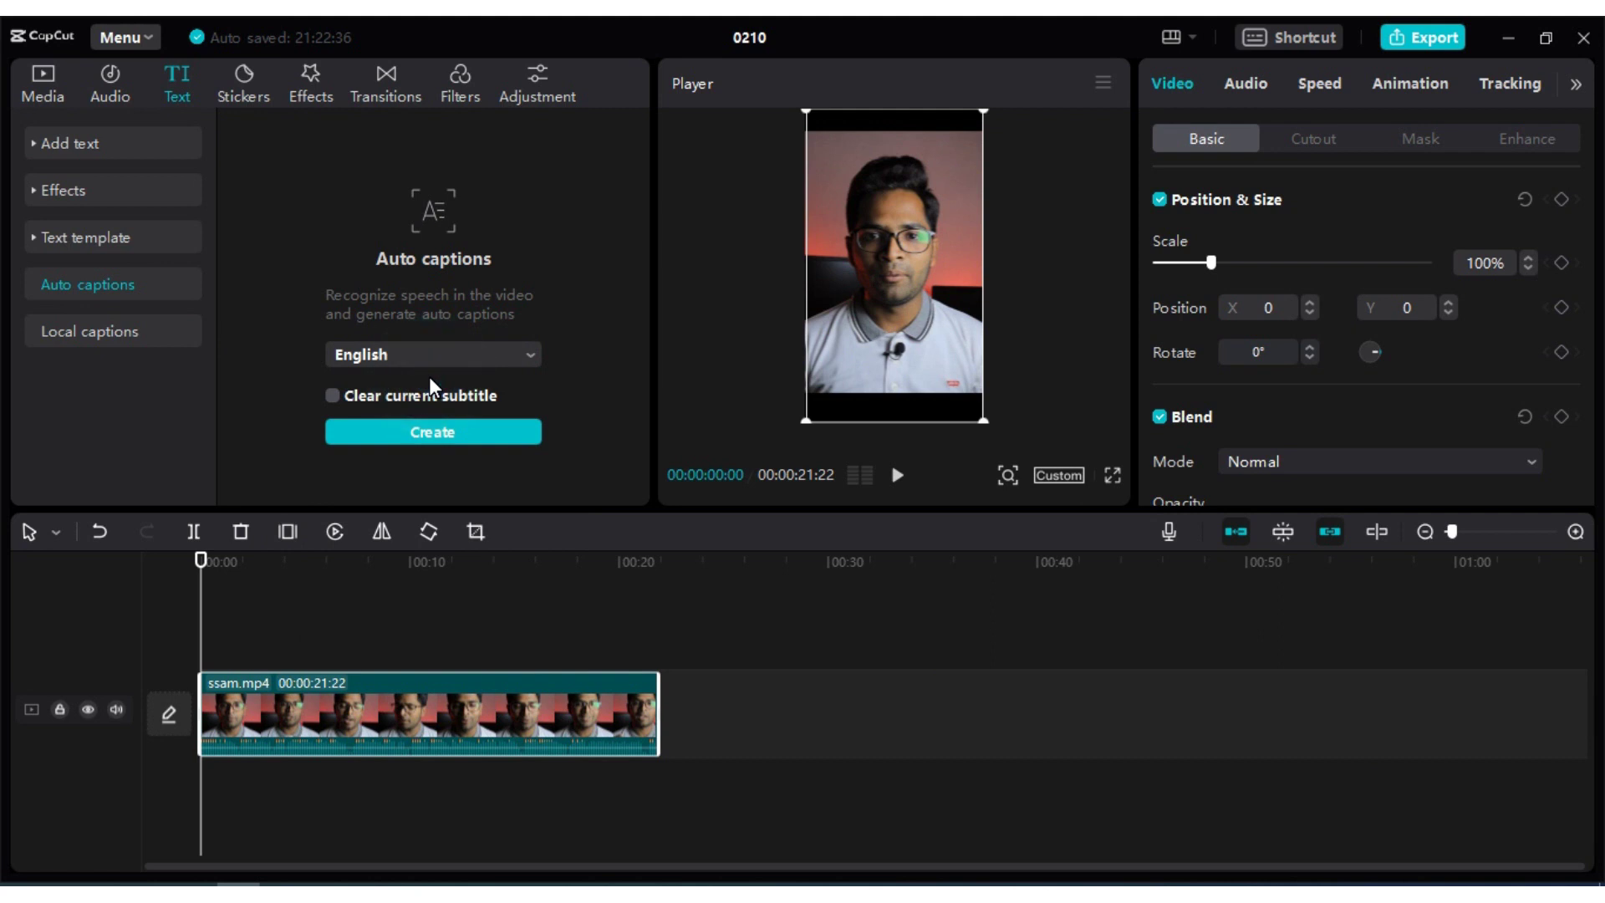
pyautogui.click(458, 434)
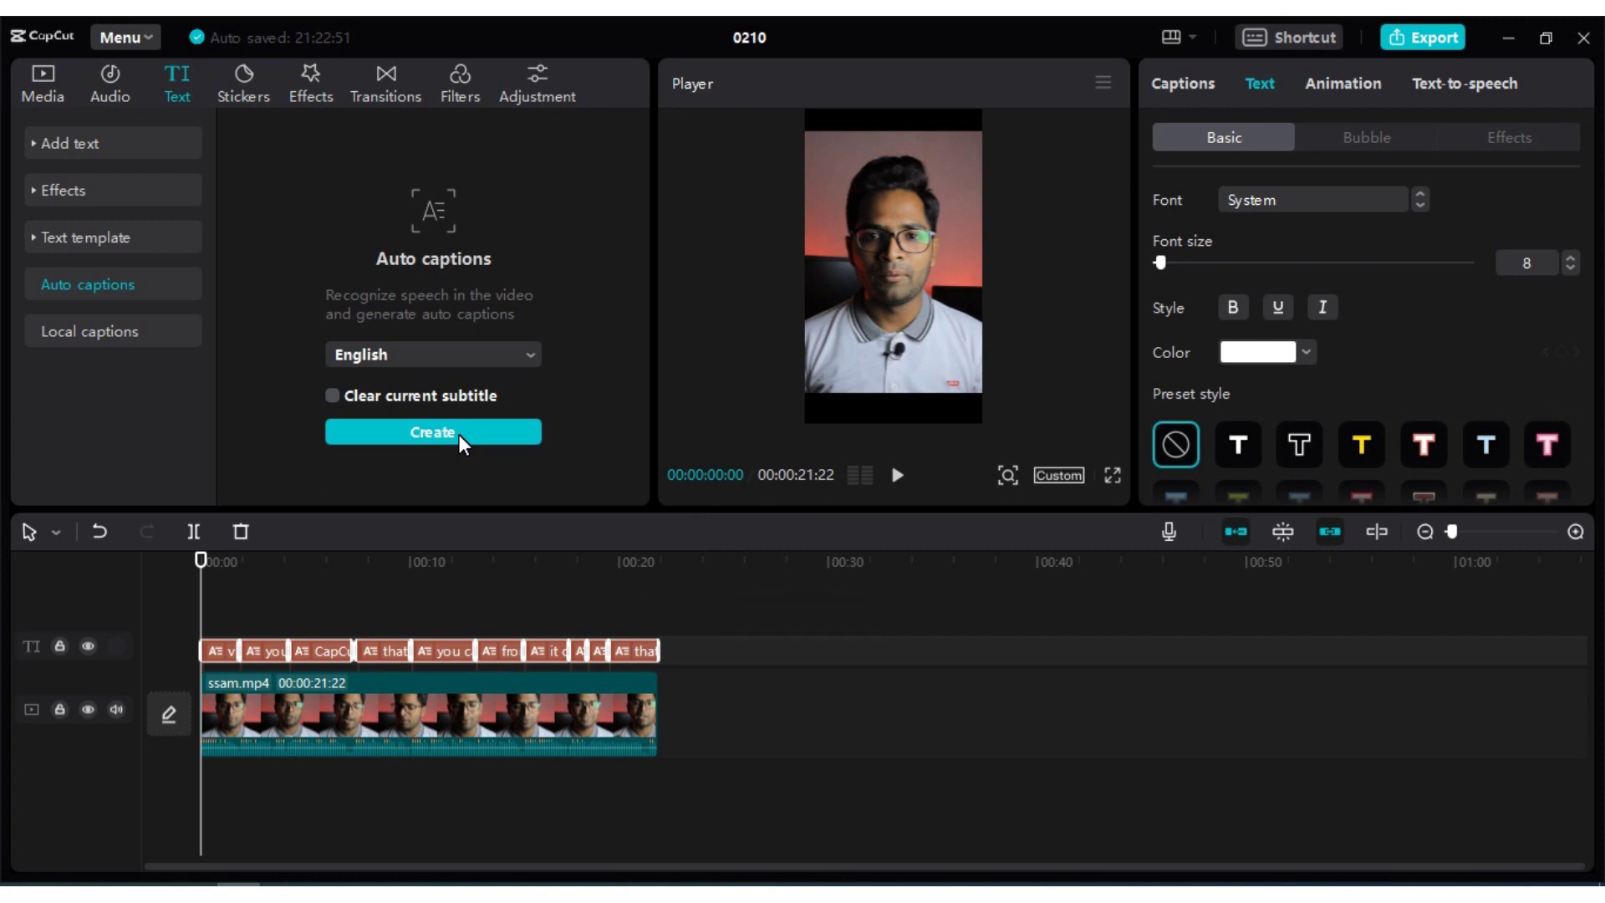
# - Check the generated captions in the full-screen preview and in the caption list
pyautogui.click(1113, 475)
pyautogui.click(605, 816)
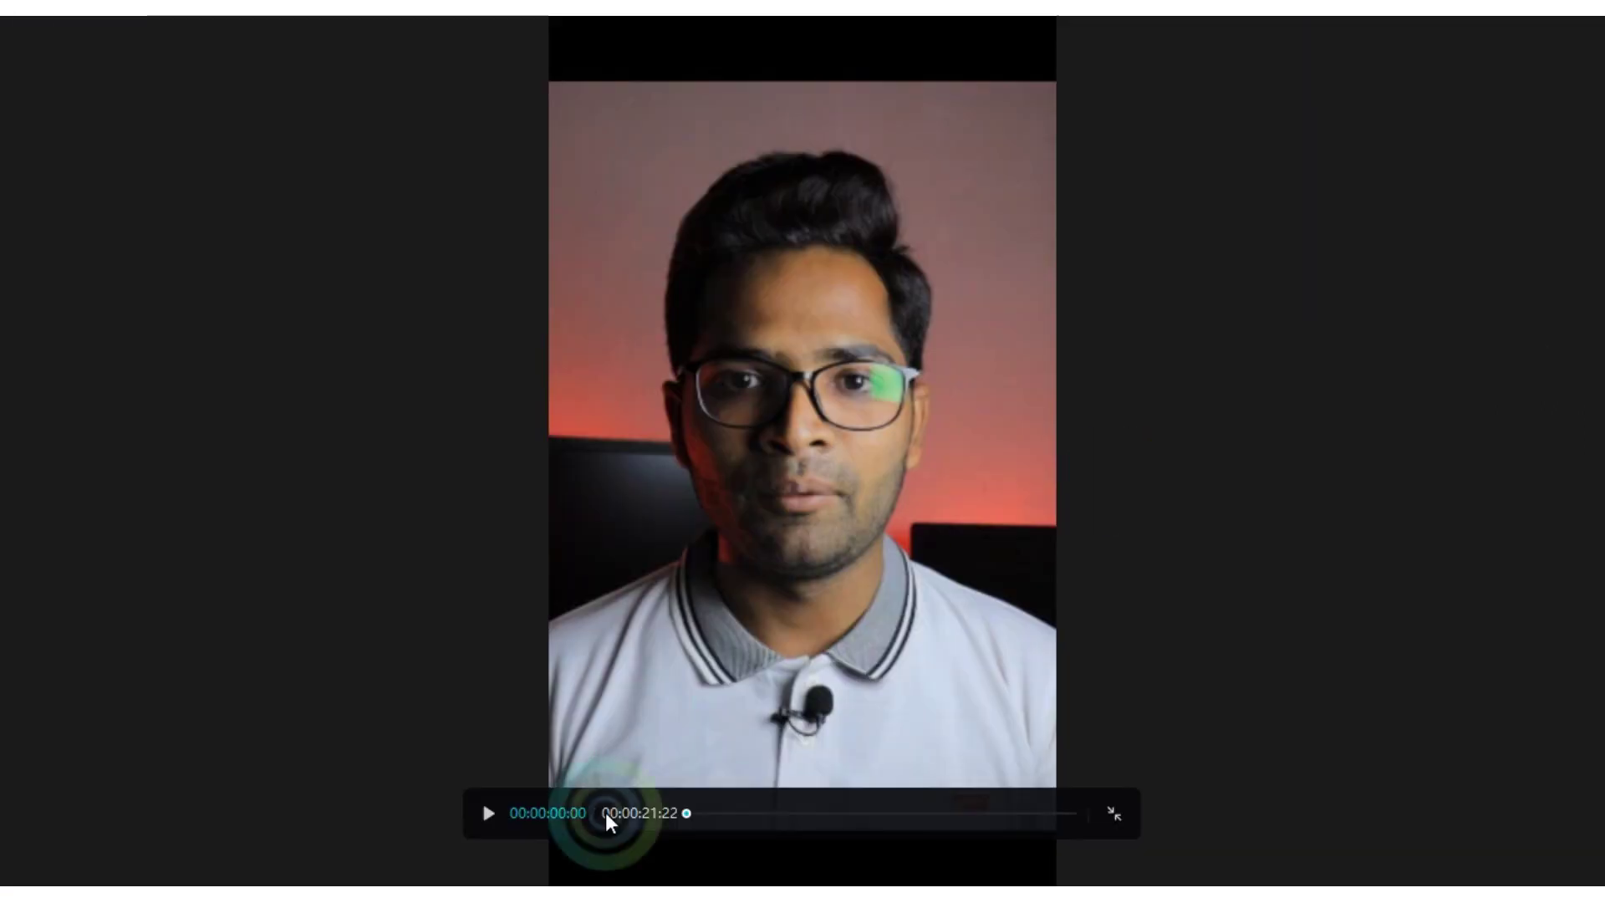
pyautogui.moveTo(687, 813); pyautogui.dragTo(755, 812)
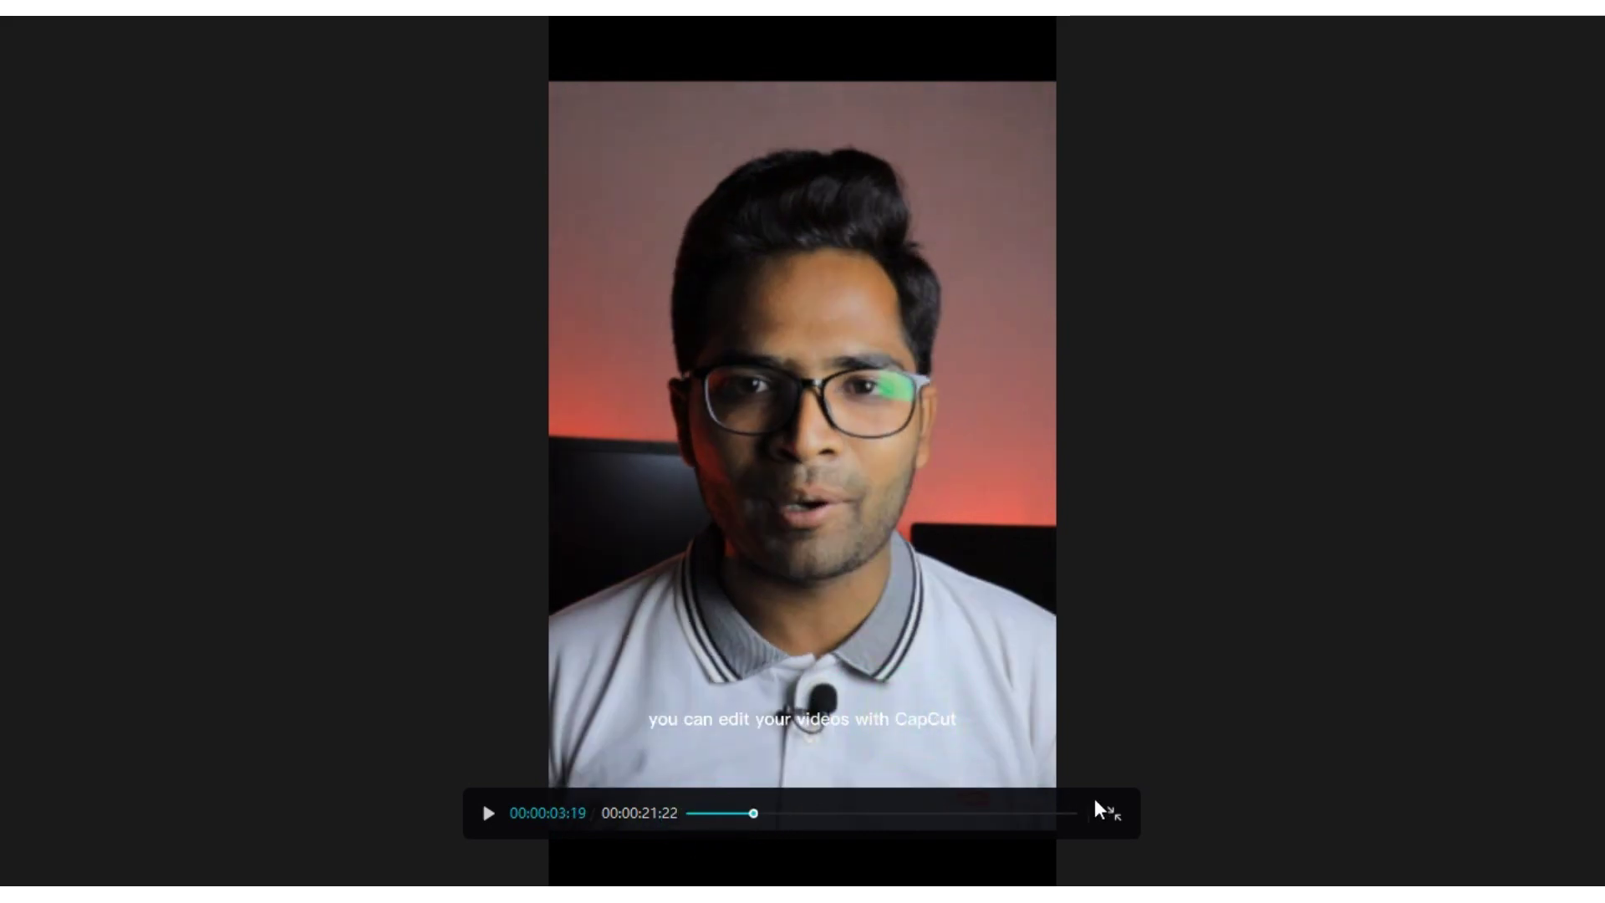
pyautogui.click(1100, 809)
pyautogui.click(281, 542)
pyautogui.click(233, 555)
pyautogui.moveTo(232, 555); pyautogui.dragTo(196, 554)
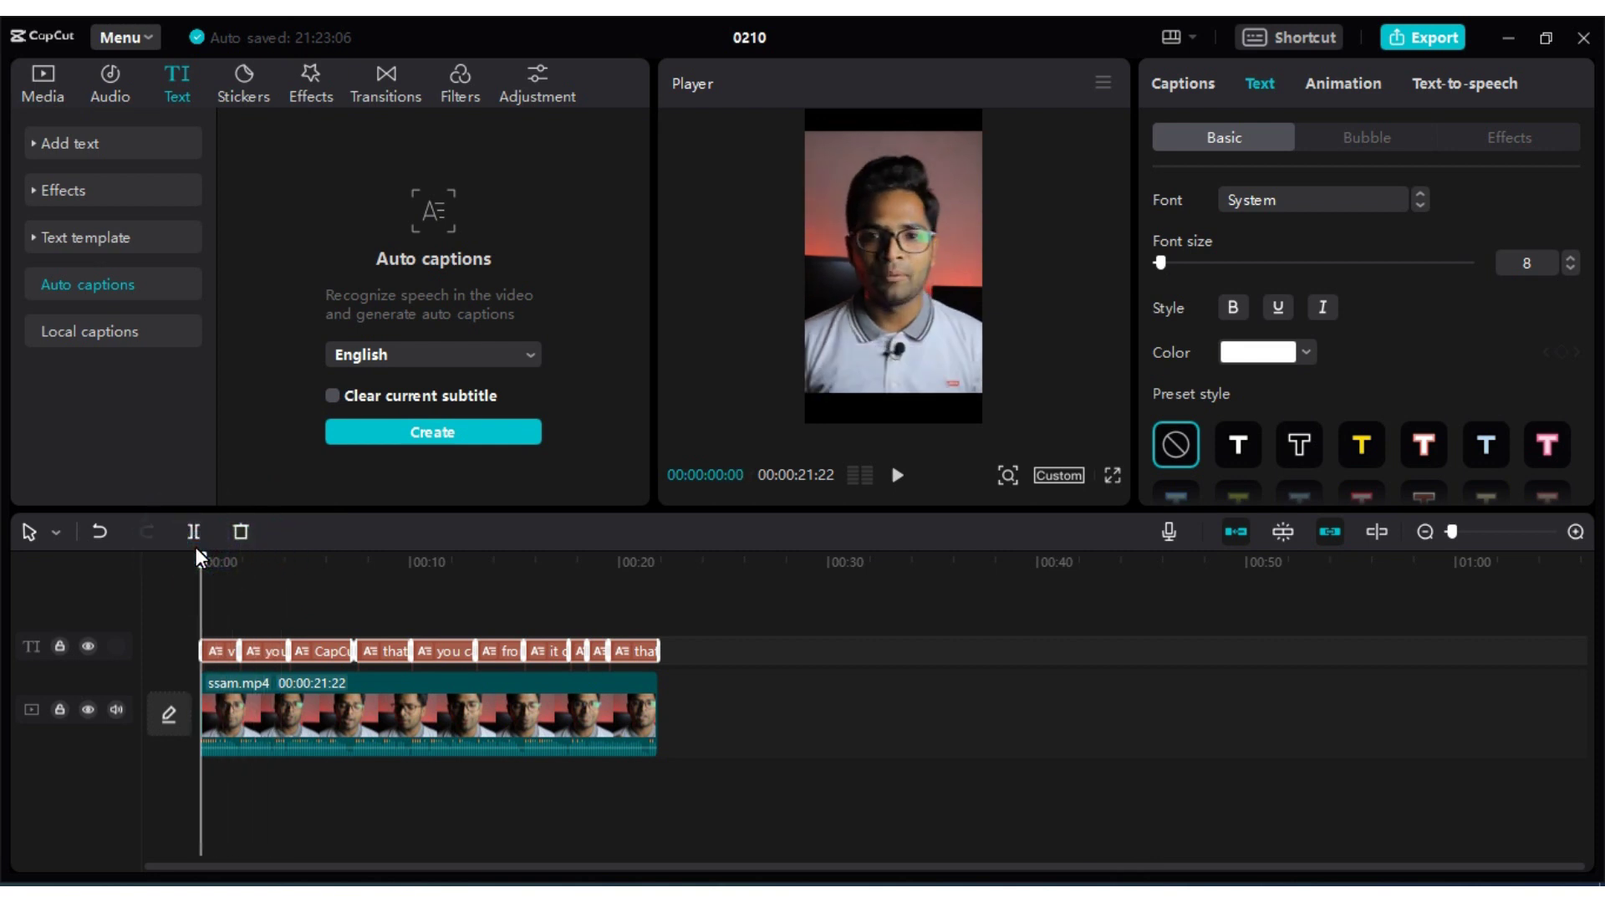
pyautogui.click(1182, 82)
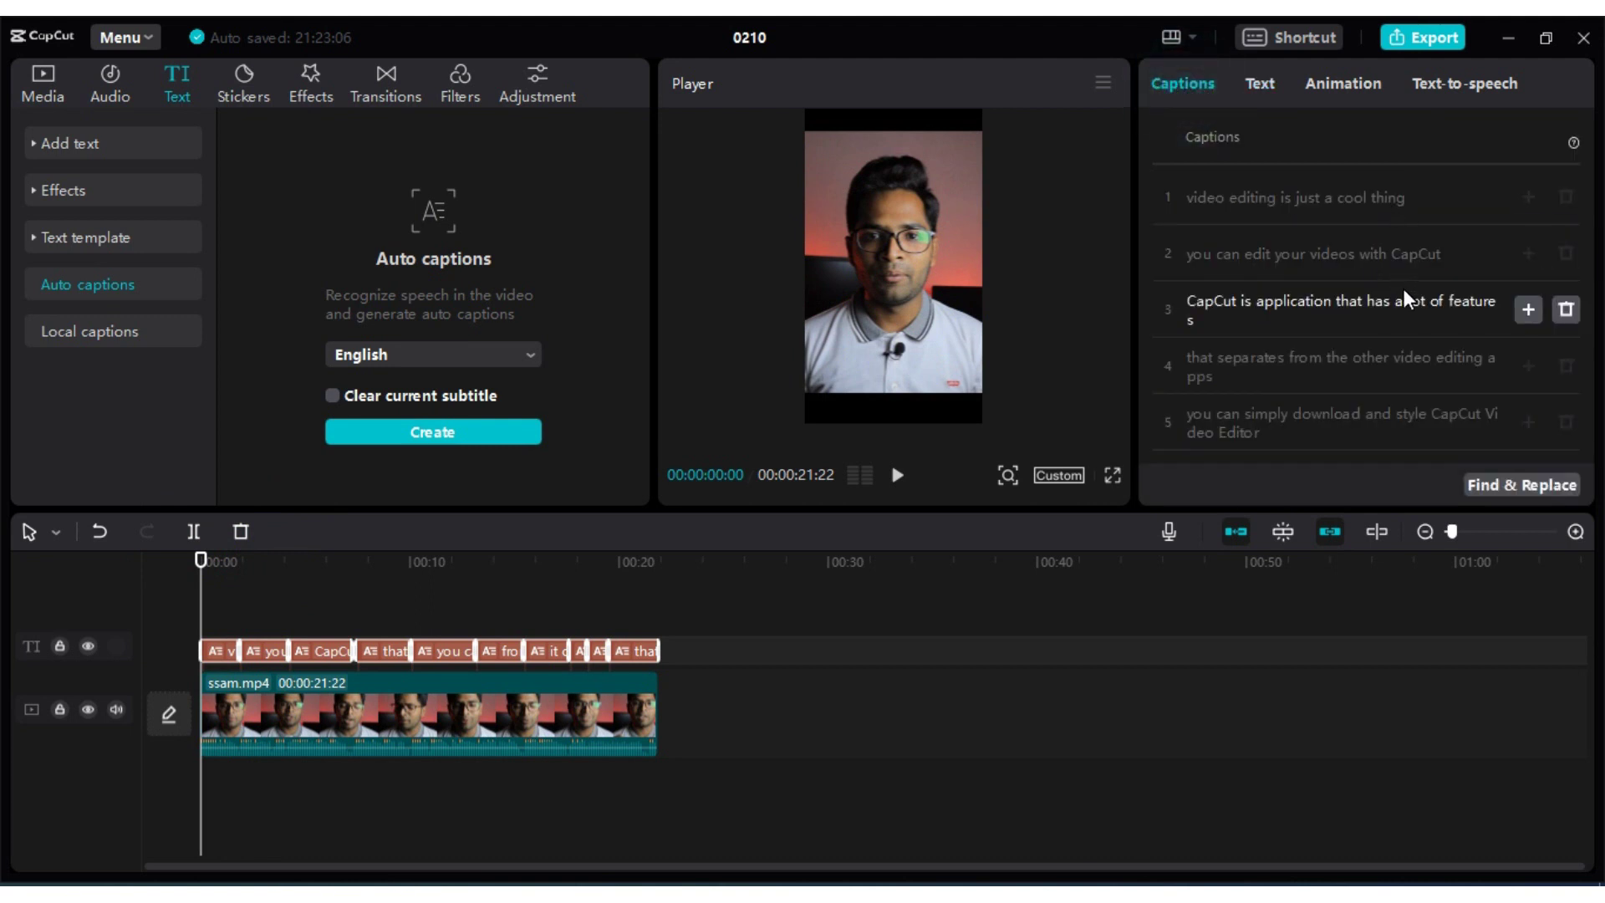
pyautogui.moveTo(1597, 222); pyautogui.dragTo(1595, 378)
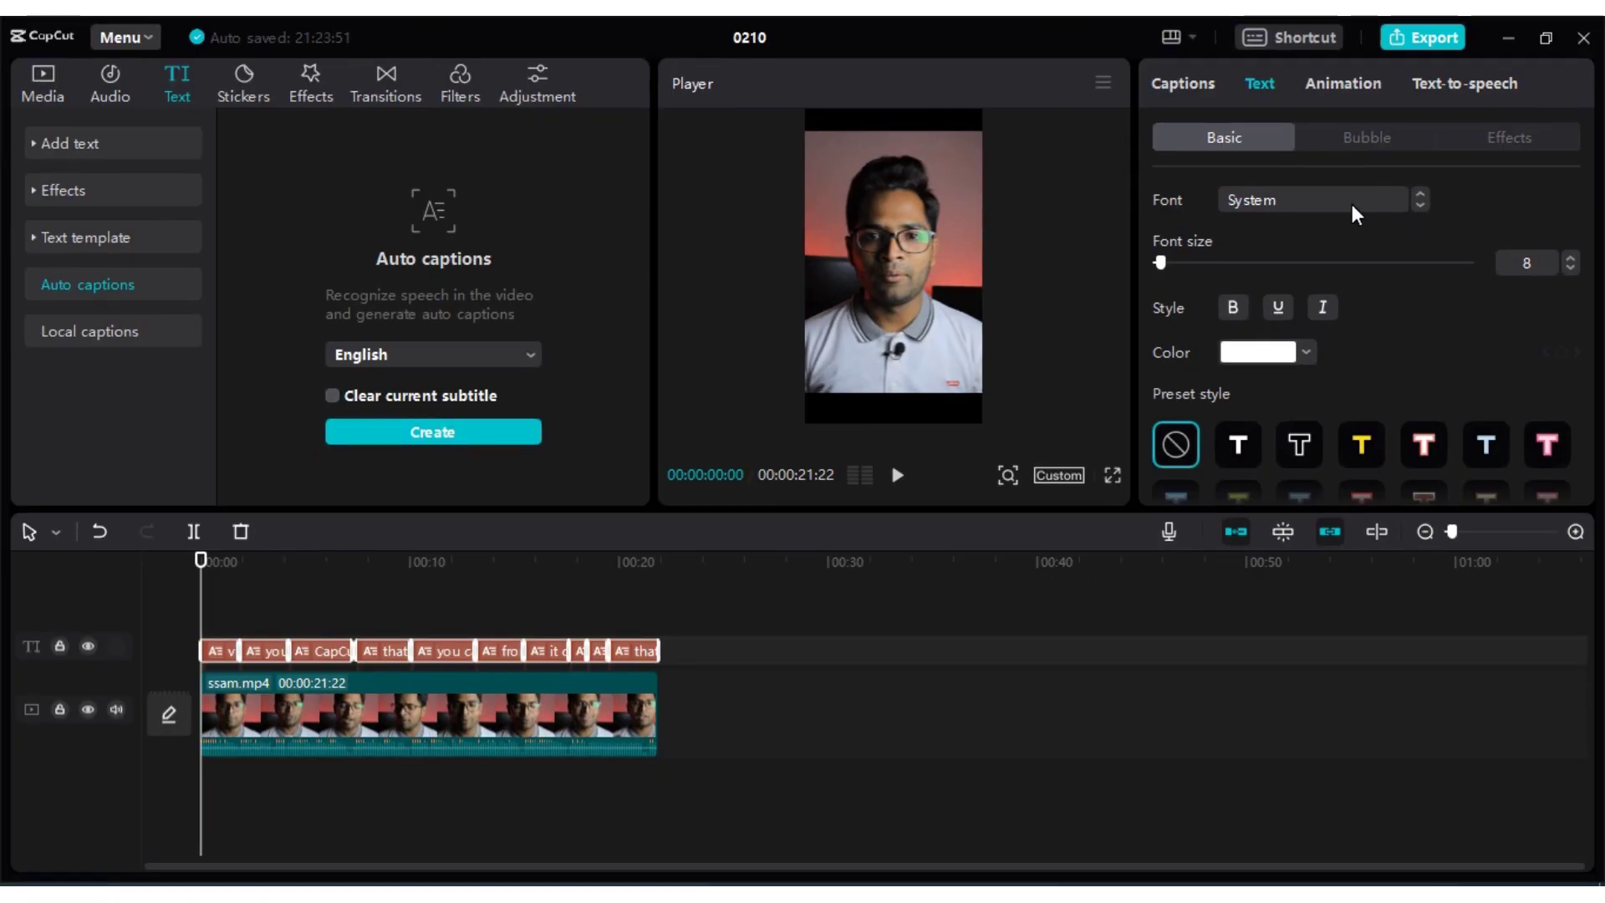
# - Set the captions' font to Marvin and apply the preset style with white text and a black outline
pyautogui.click(1394, 209)
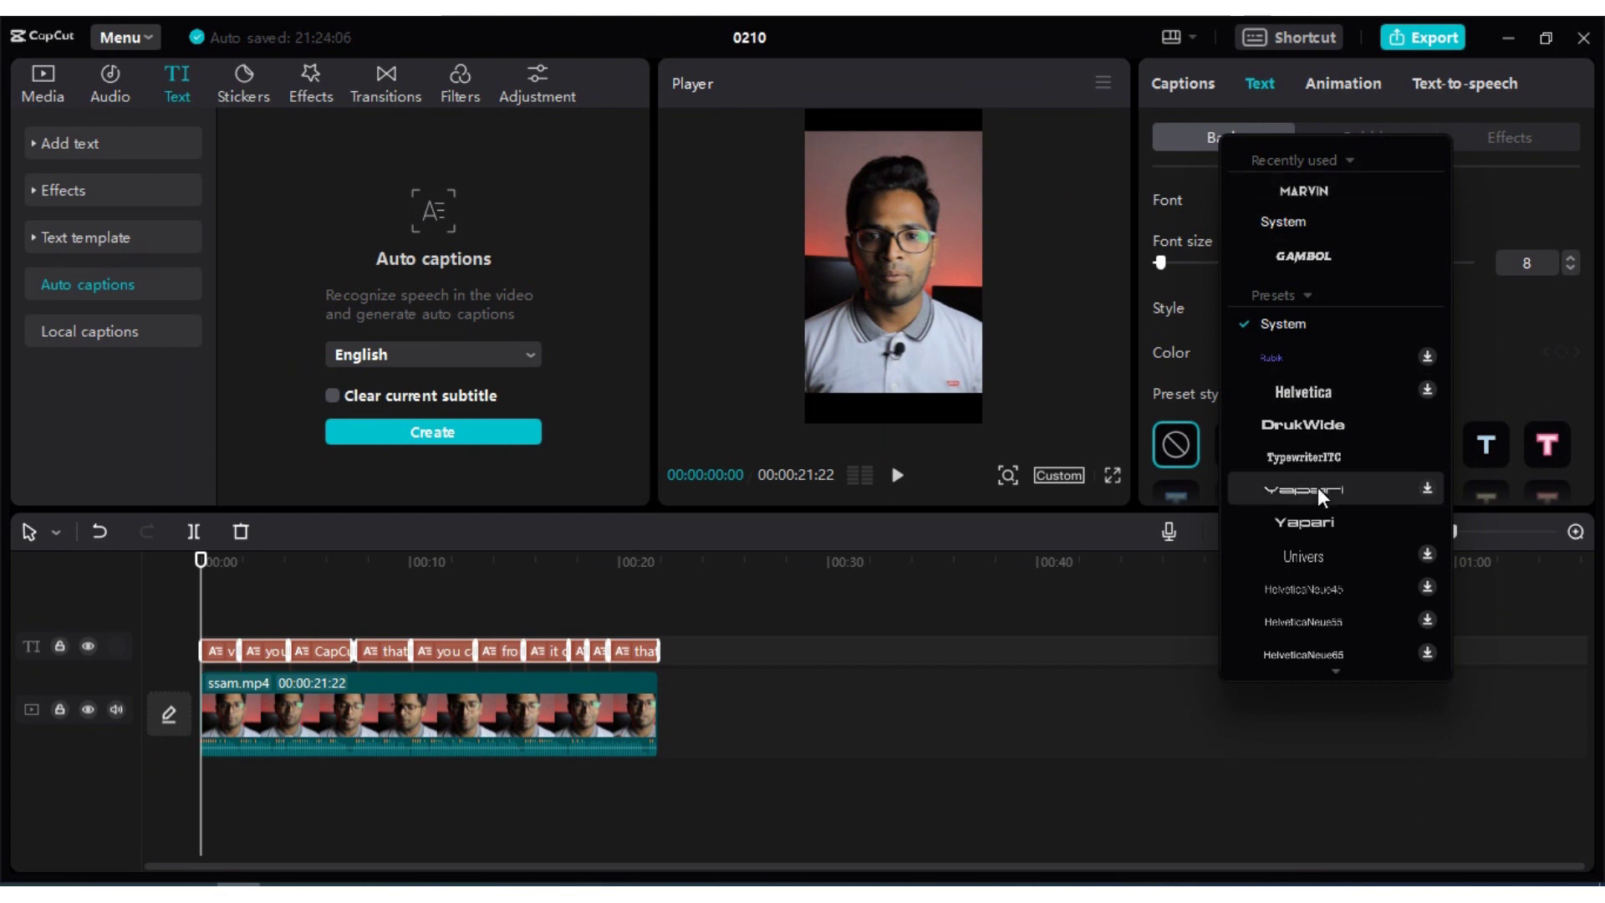
pyautogui.click(1321, 193)
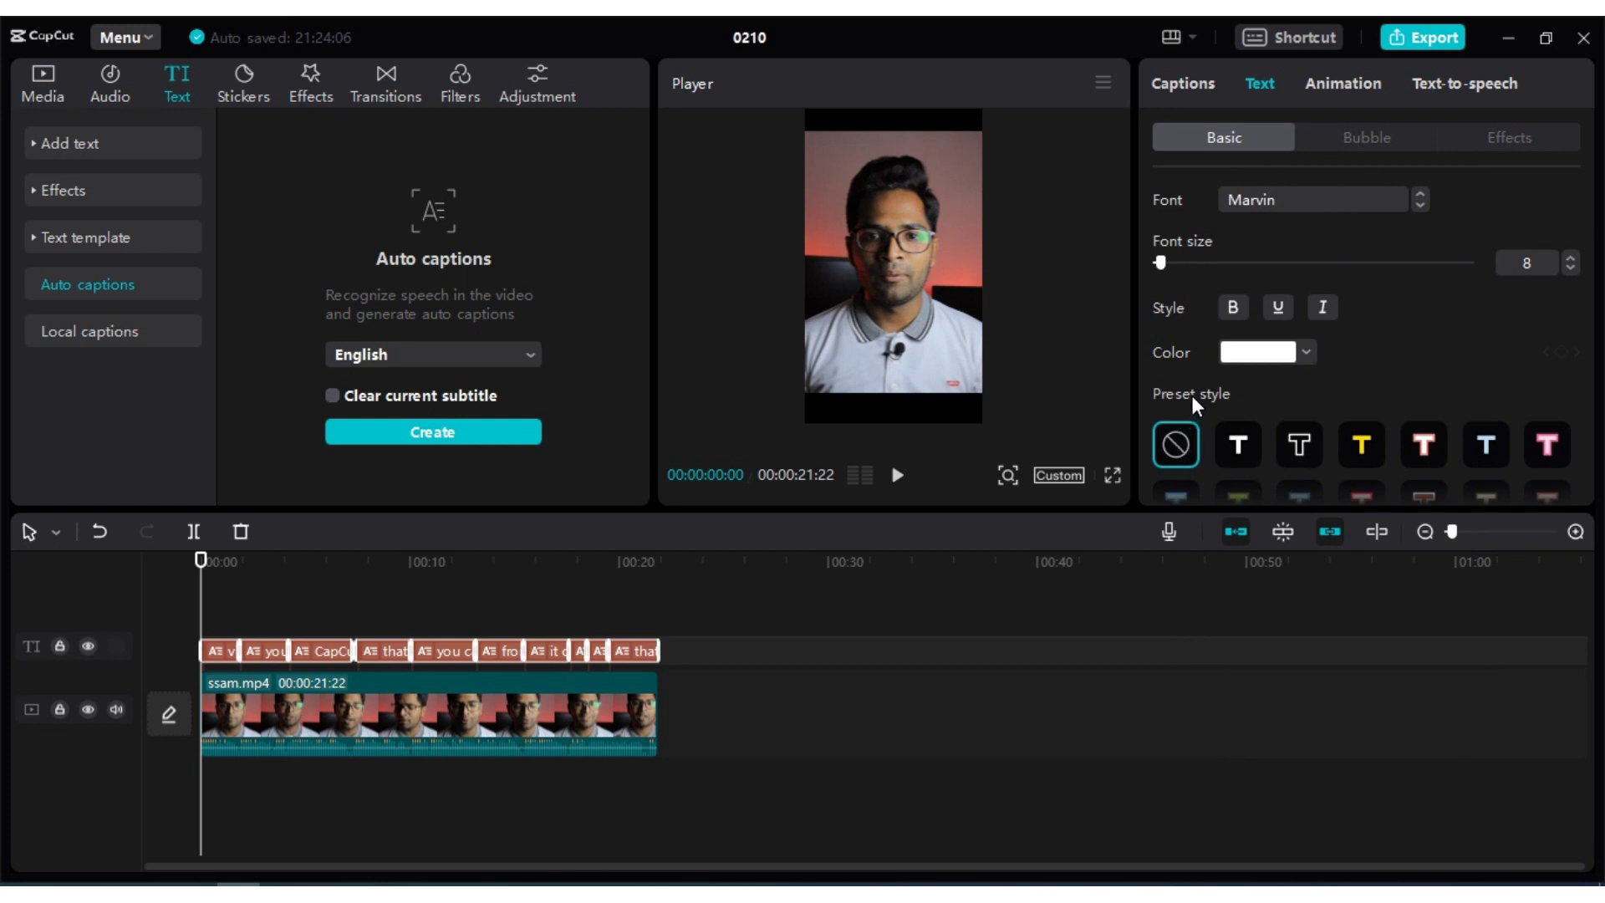
pyautogui.click(1237, 448)
pyautogui.click(1372, 436)
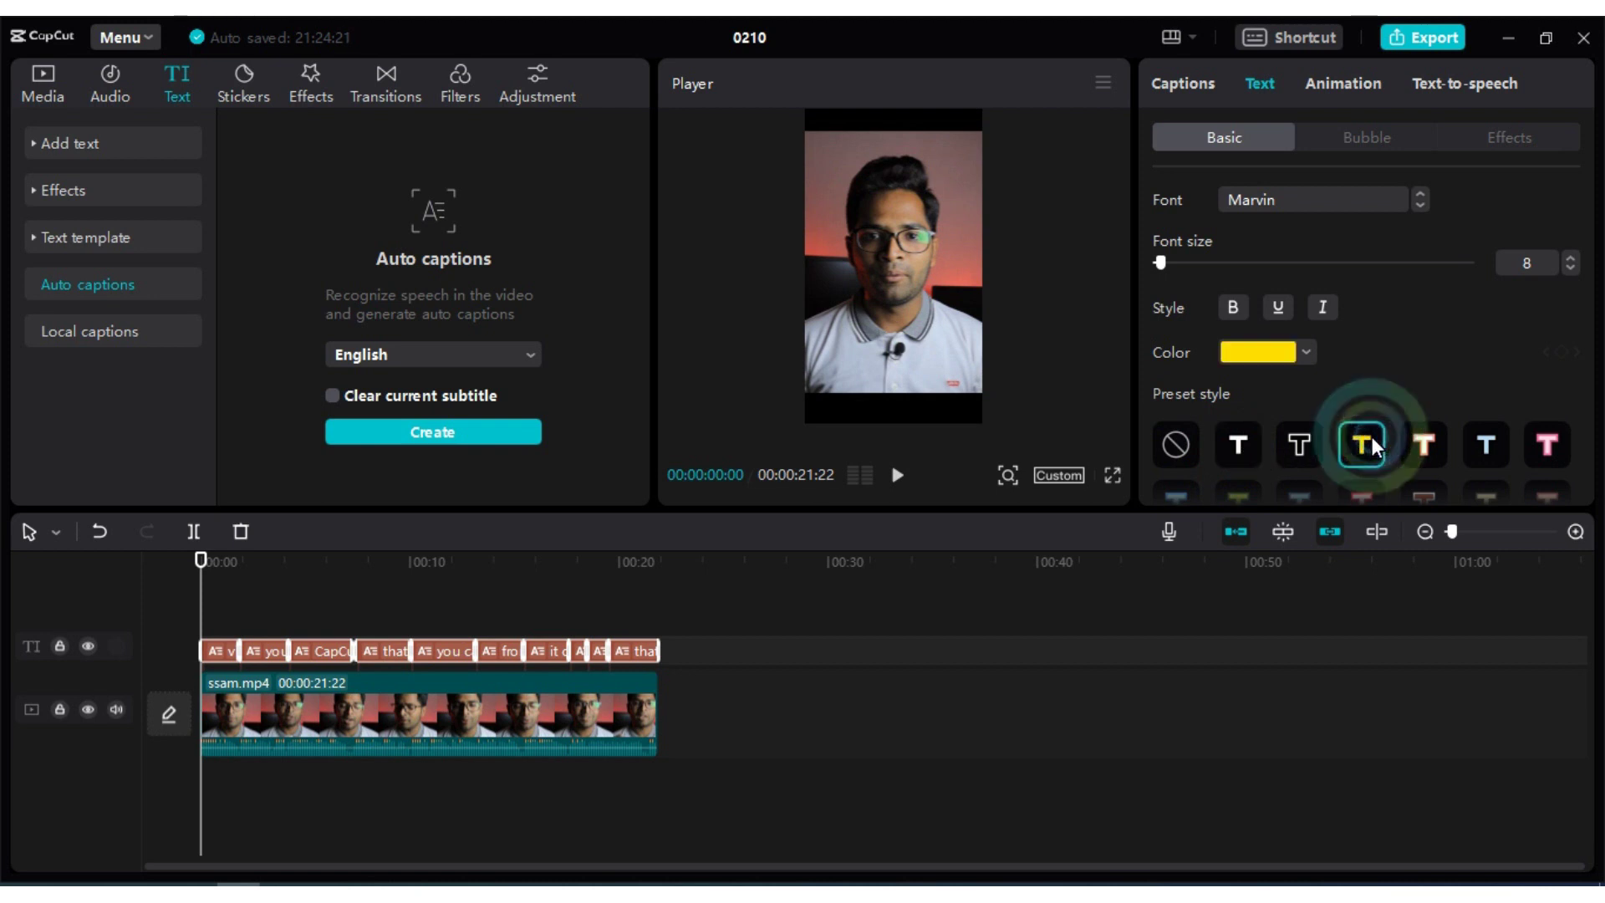
pyautogui.click(432, 437)
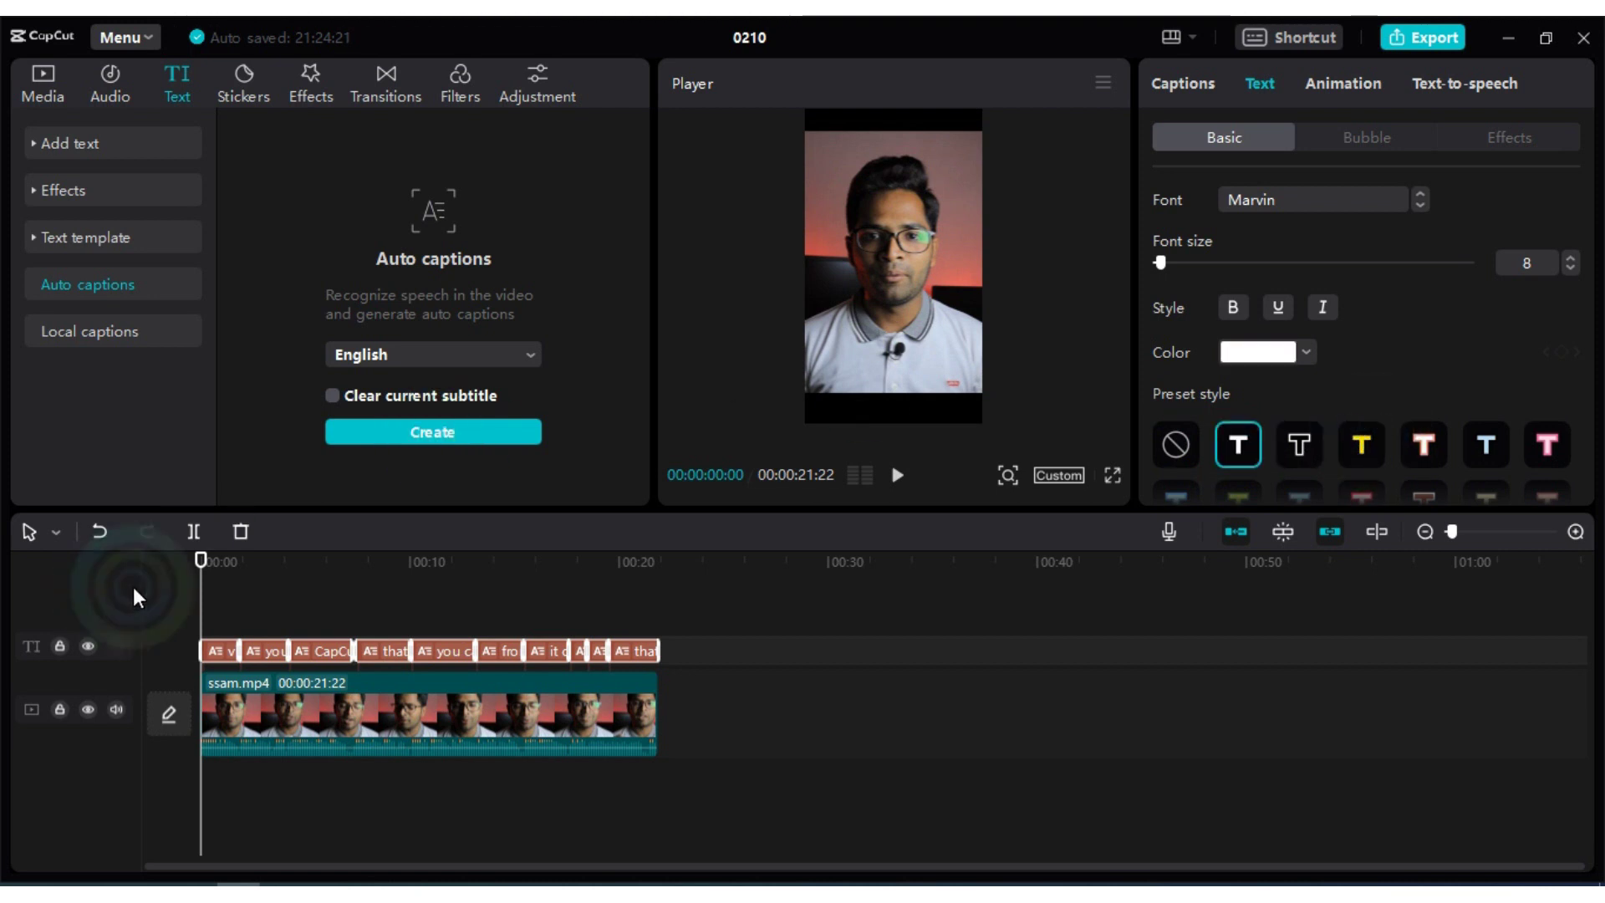
# - Increase the captions' font size to 11, checking it on the first caption, and deselect them
pyautogui.moveTo(204, 558); pyautogui.dragTo(211, 565)
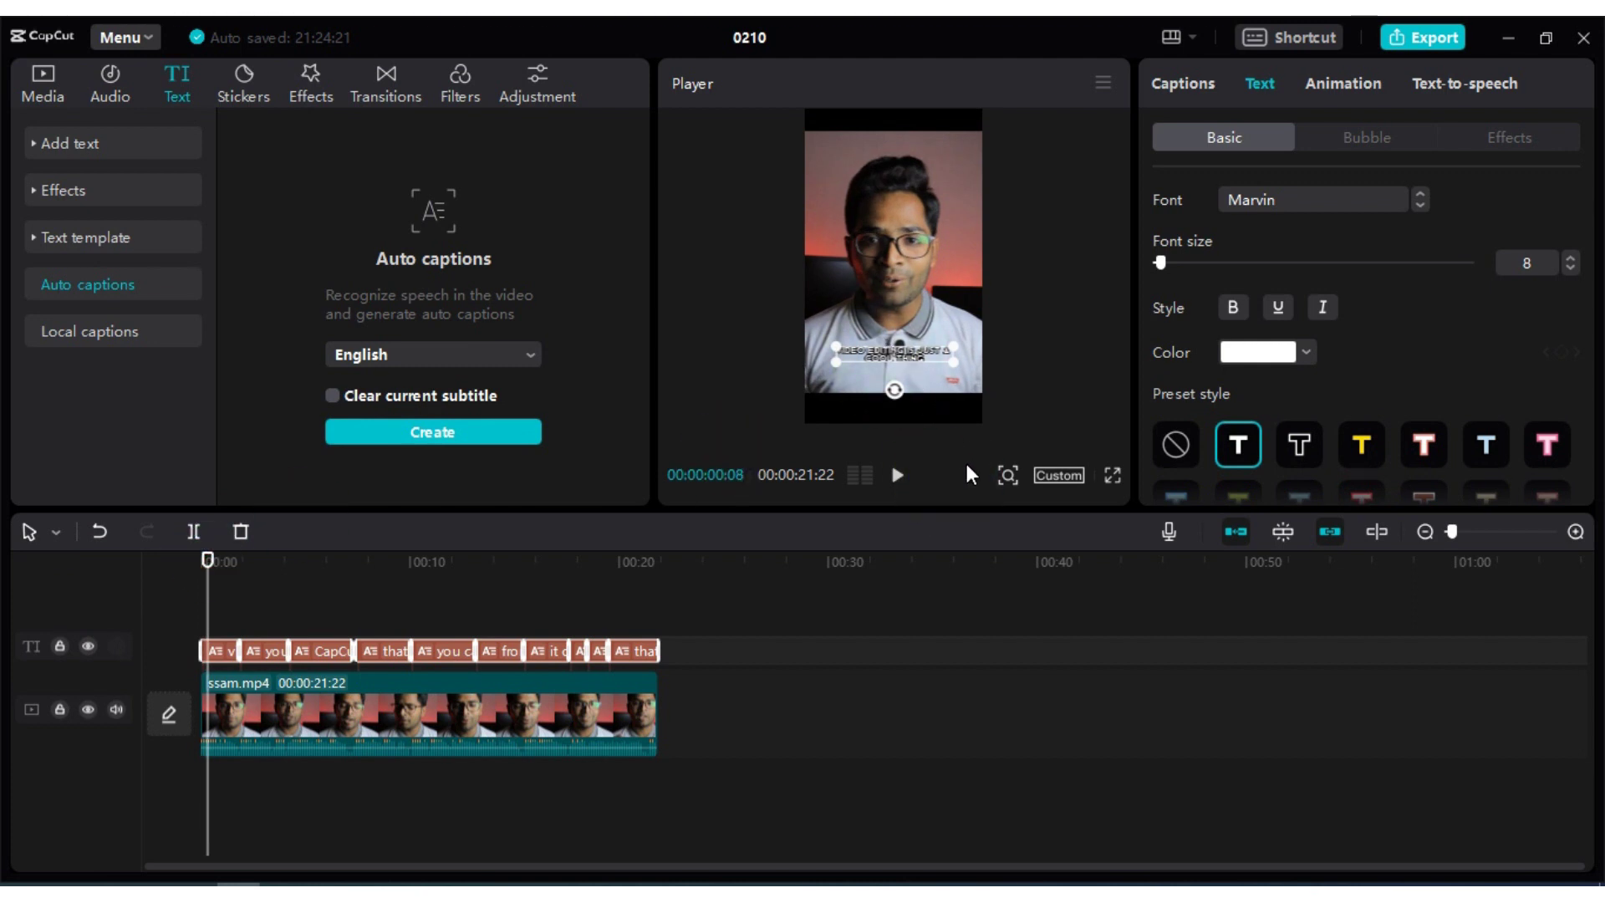
pyautogui.click(1569, 260)
pyautogui.click(1569, 260)
pyautogui.click(1569, 260)
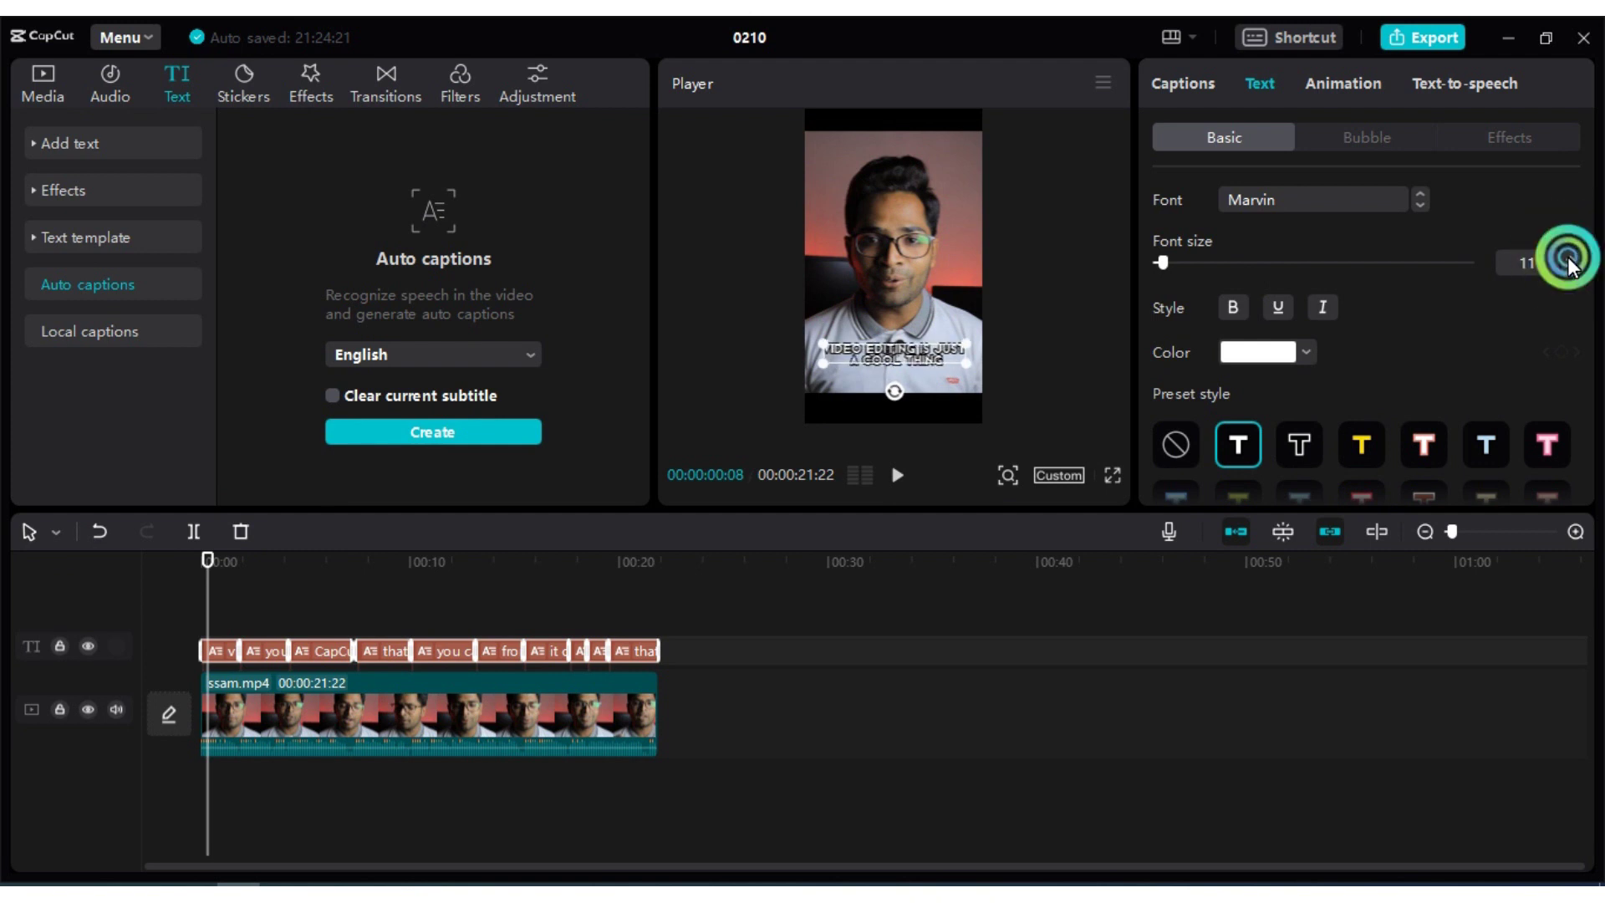
pyautogui.click(944, 584)
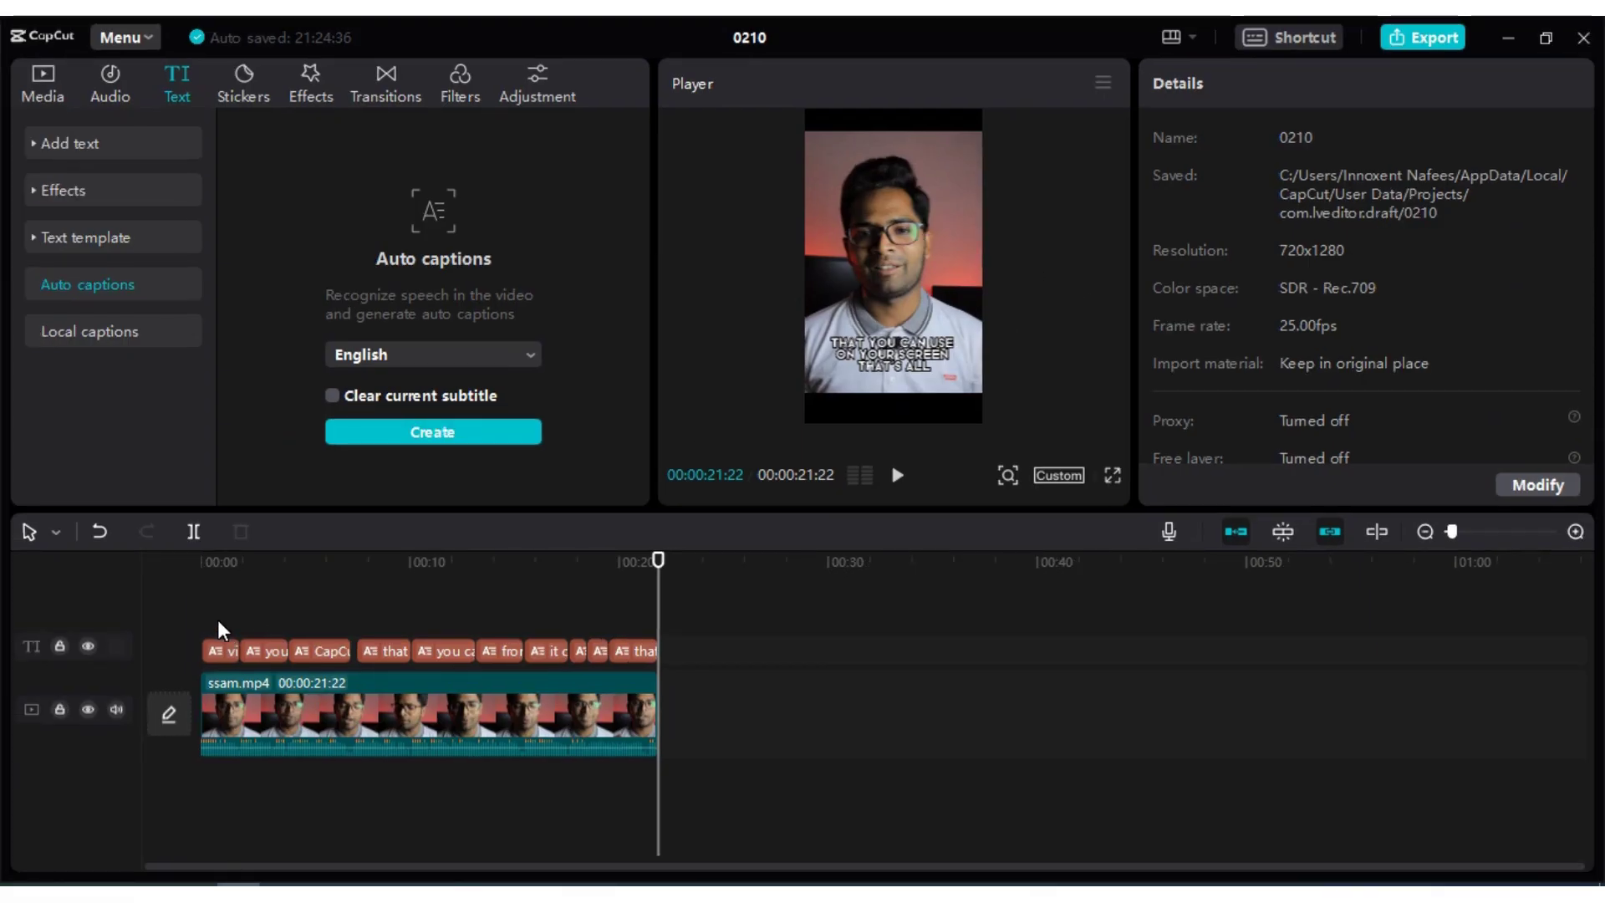
# - Select the first caption, return to the start and play the styled captions in the full-screen preview
pyautogui.moveTo(215, 615); pyautogui.dragTo(224, 558)
pyautogui.click(214, 649)
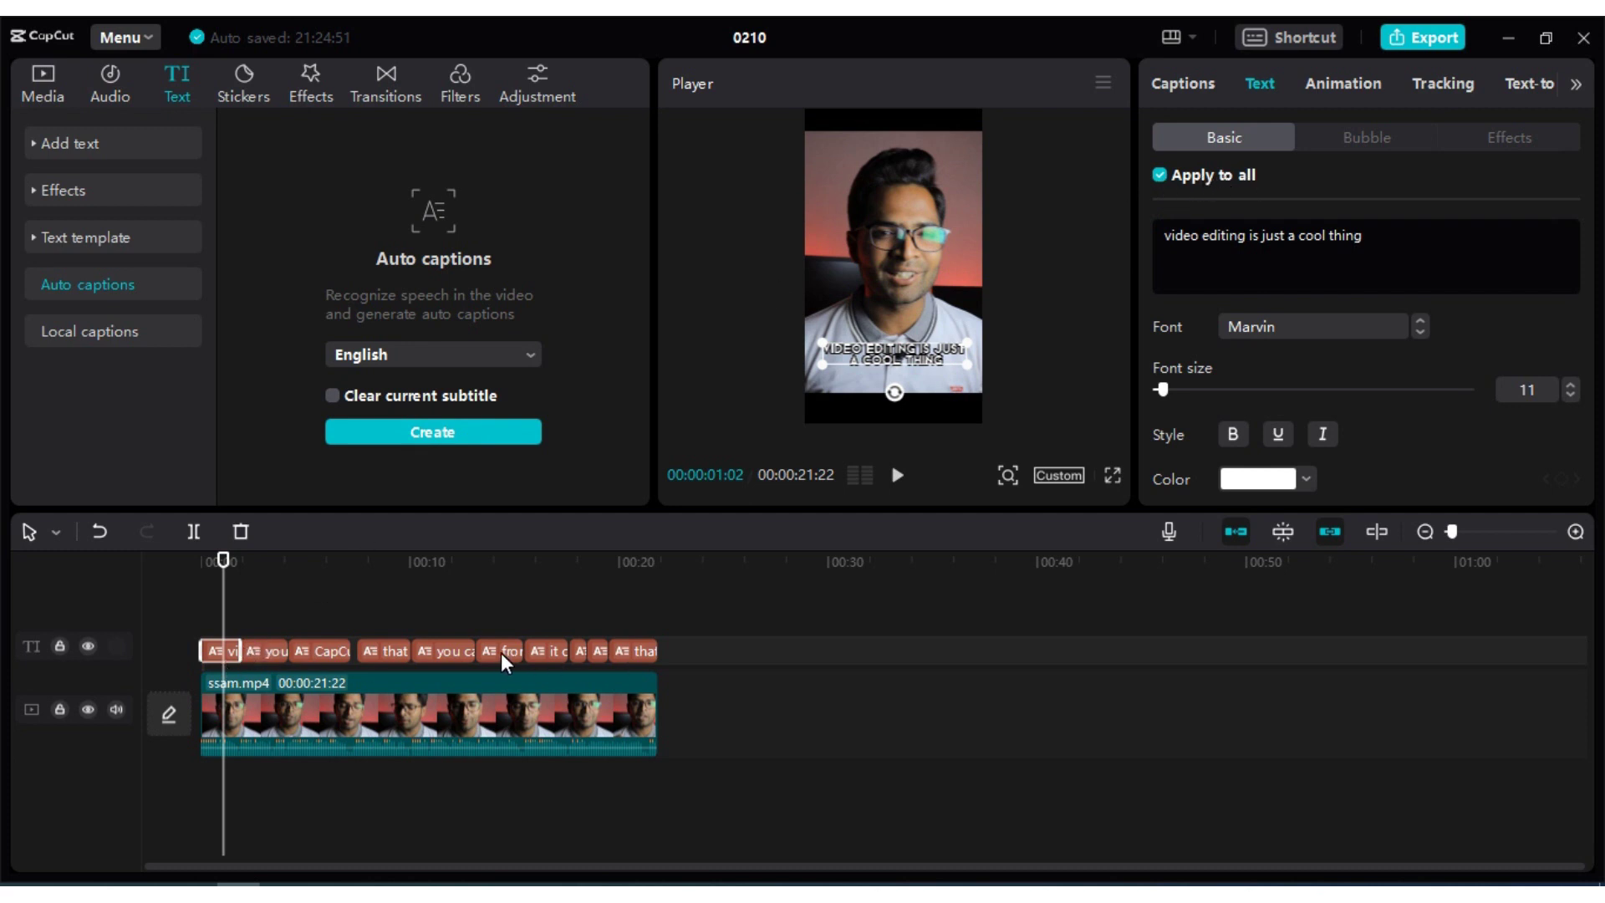
pyautogui.click(224, 558)
pyautogui.moveTo(224, 558); pyautogui.dragTo(194, 555)
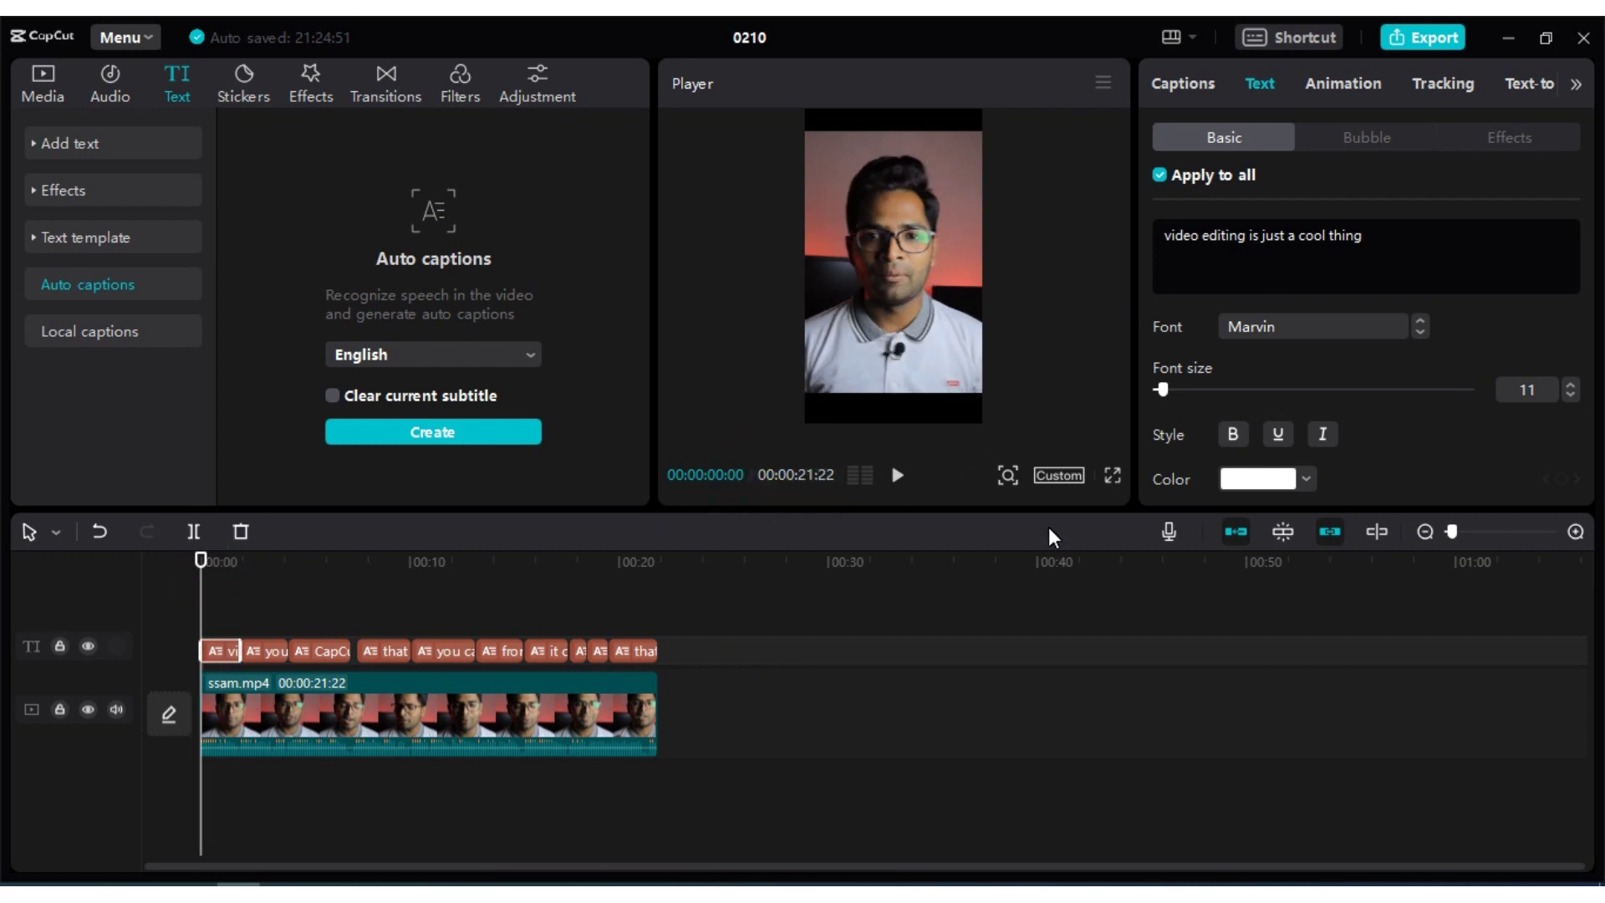
pyautogui.click(1116, 476)
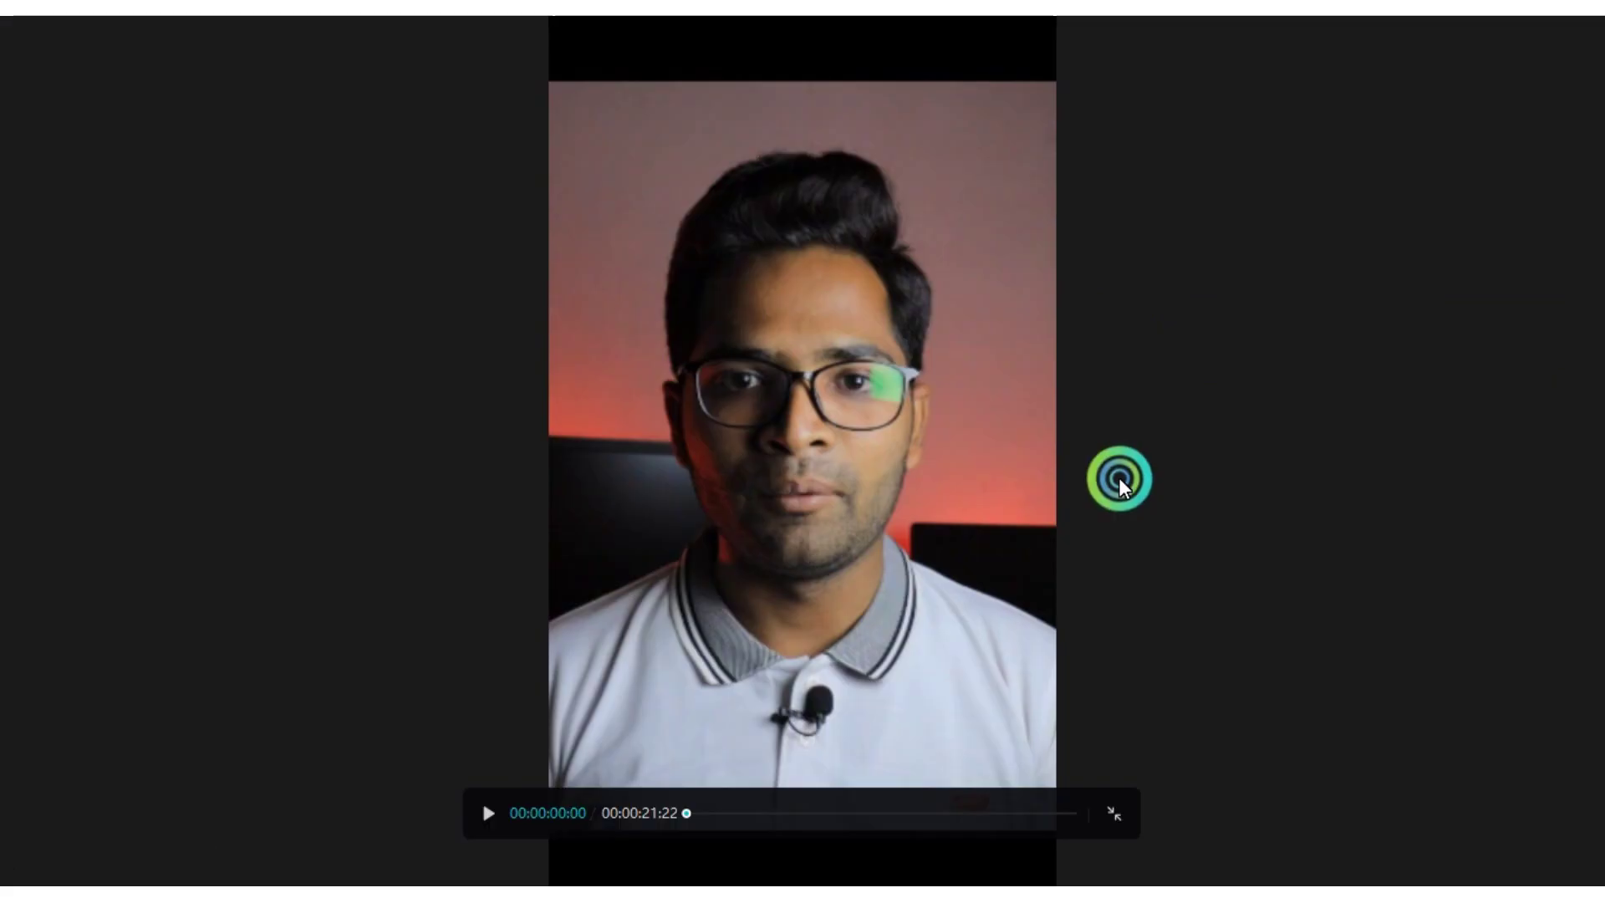
pyautogui.click(489, 813)
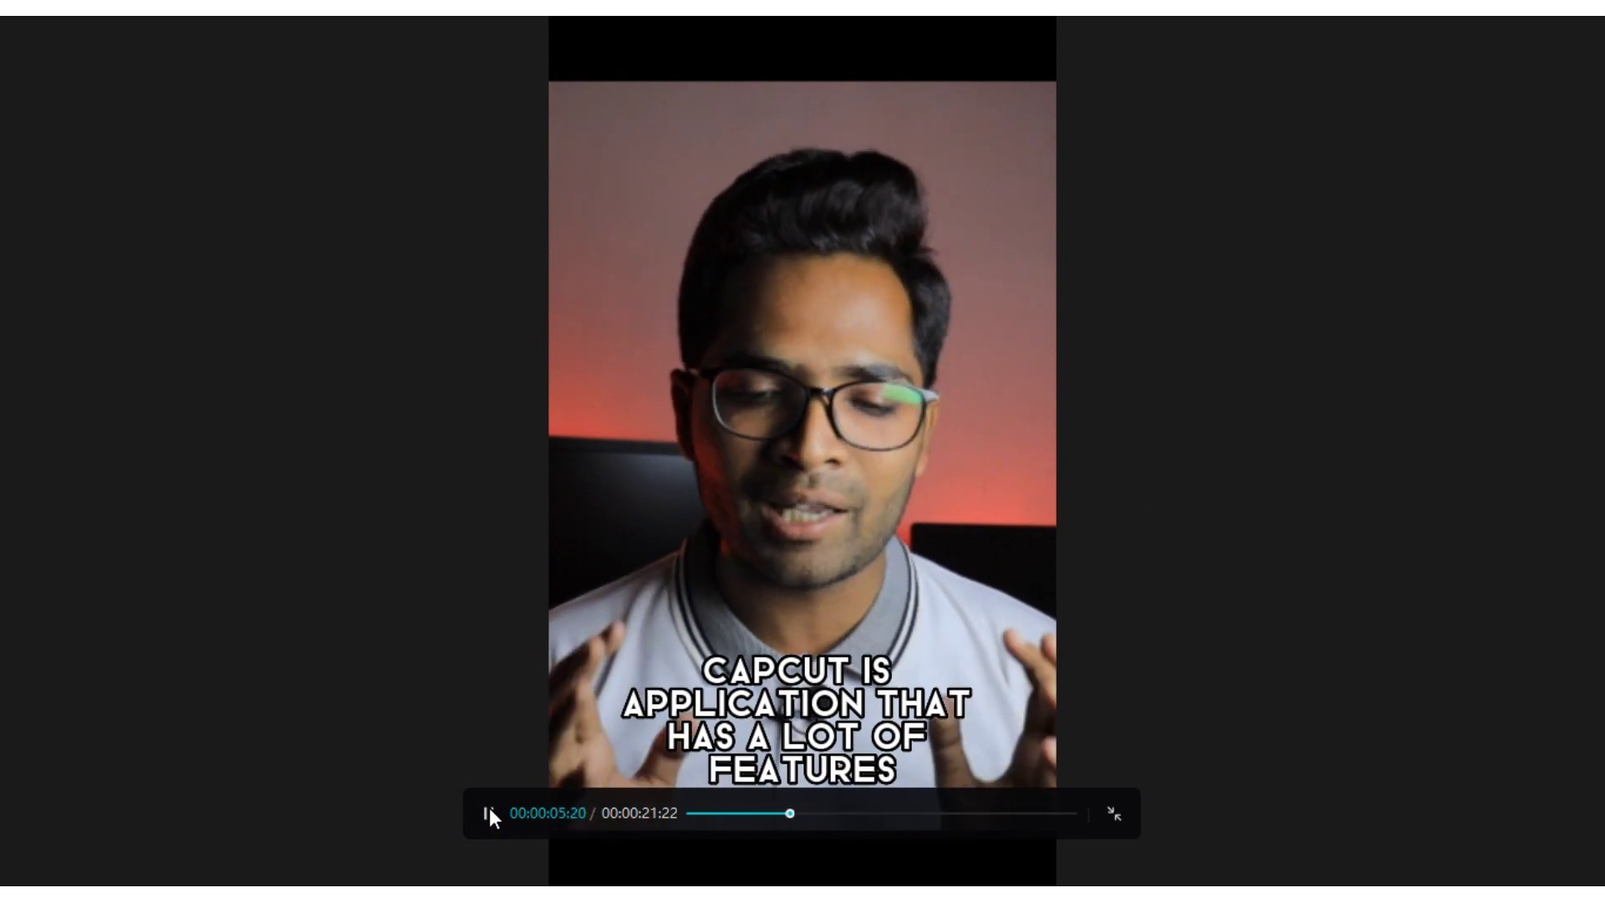
pyautogui.click(489, 811)
pyautogui.click(1112, 813)
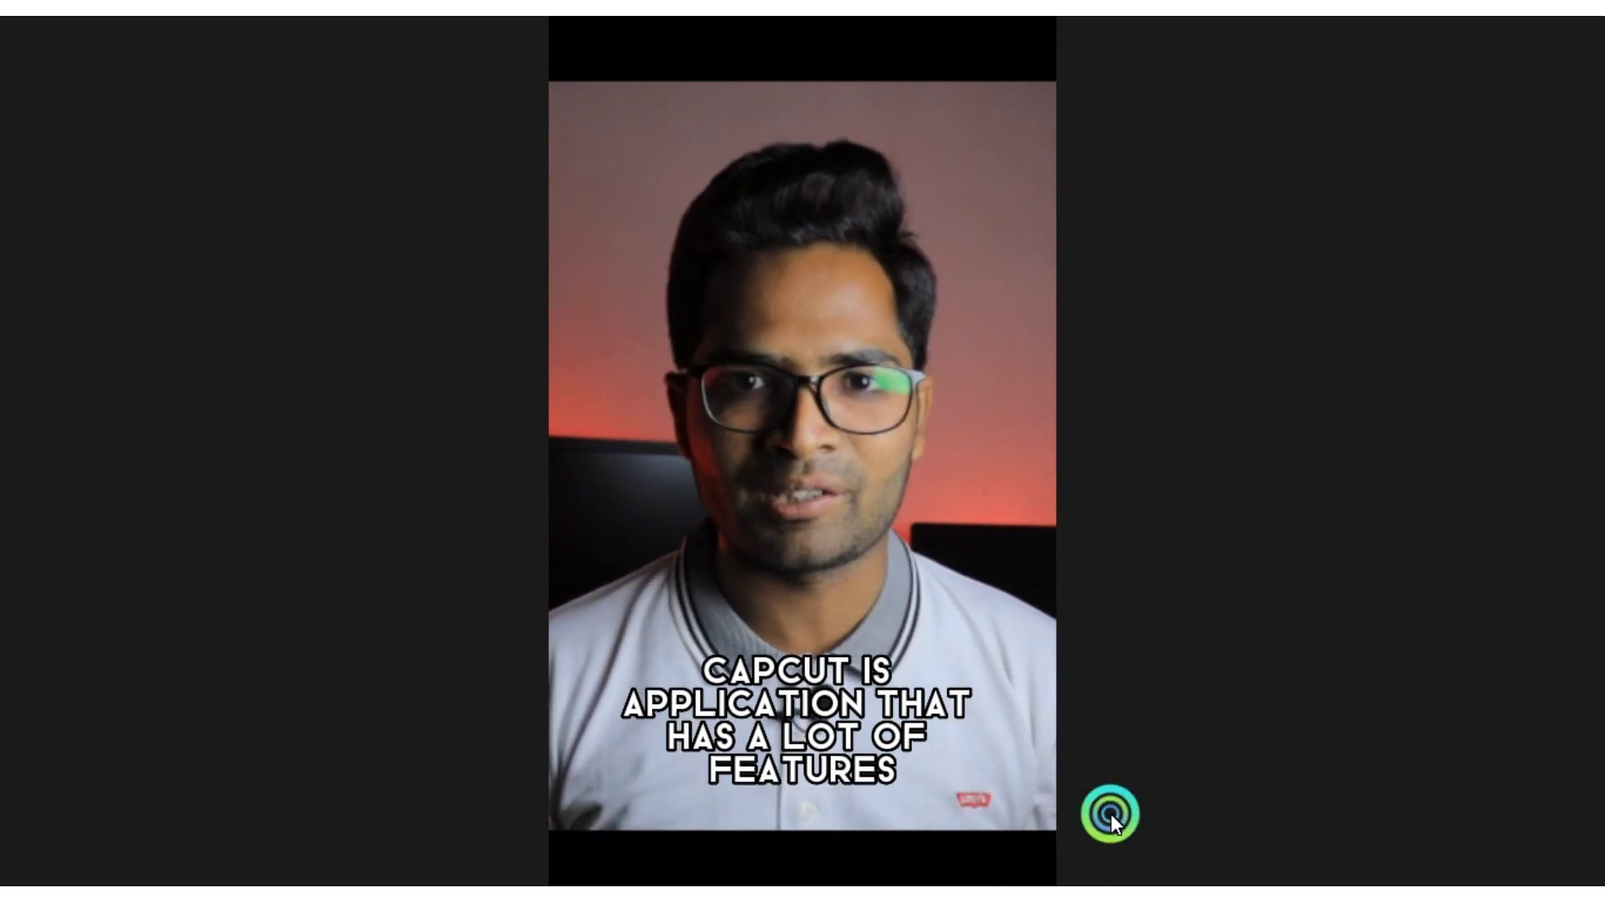
# - Play the video from the start and pause at 00:00:01:05 within the first caption
pyautogui.moveTo(343, 560); pyautogui.dragTo(155, 579)
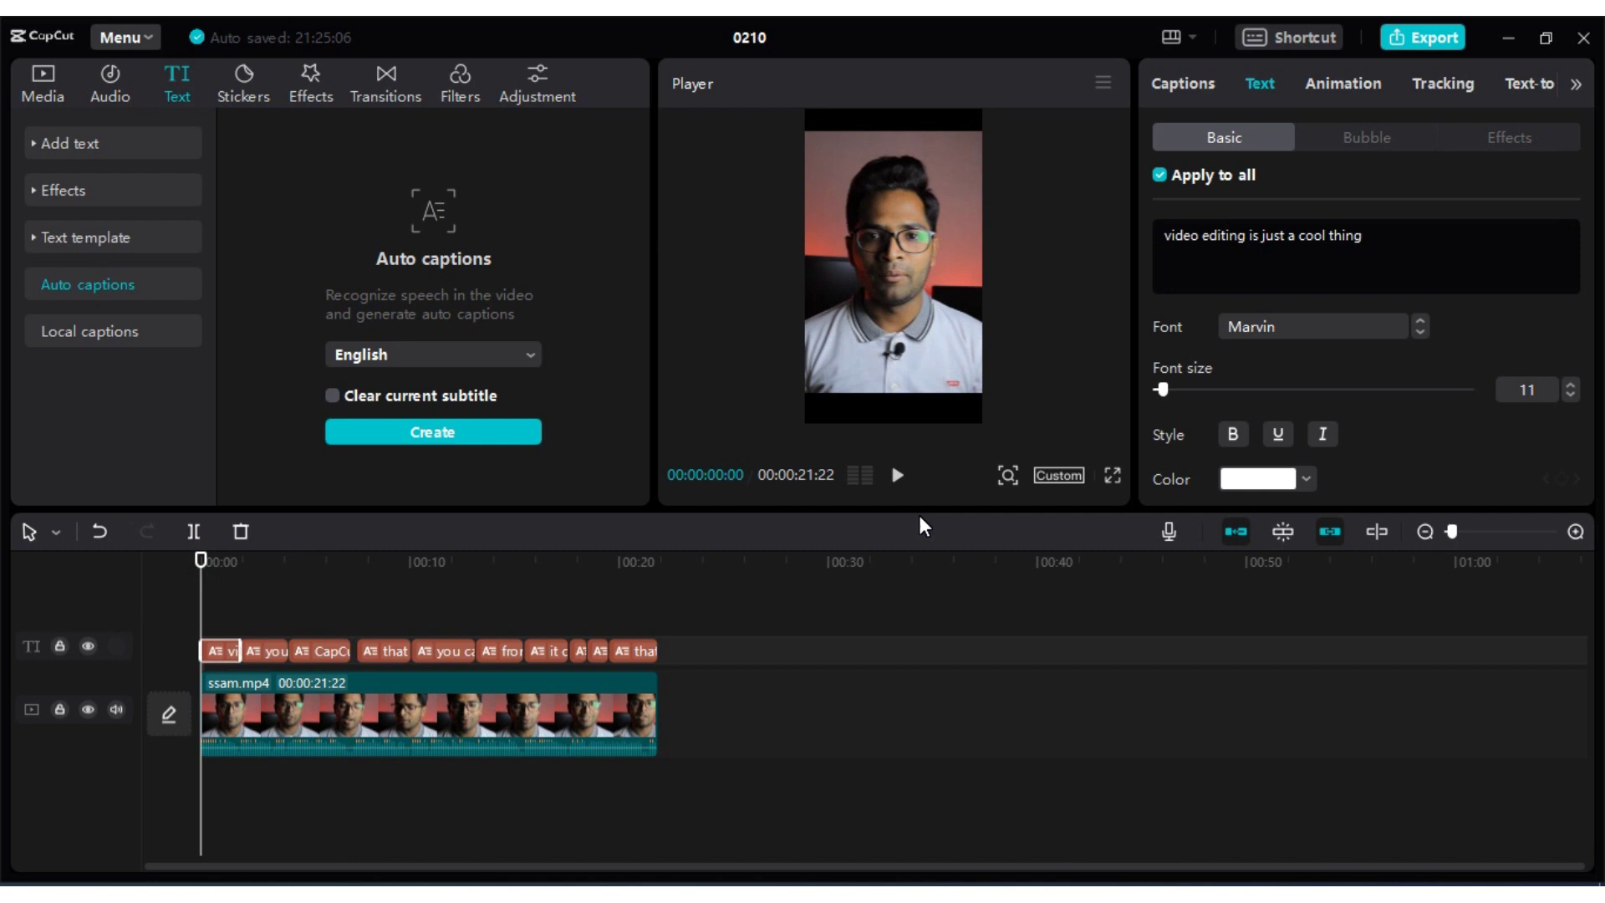
pyautogui.press('space')
pyautogui.press('space')
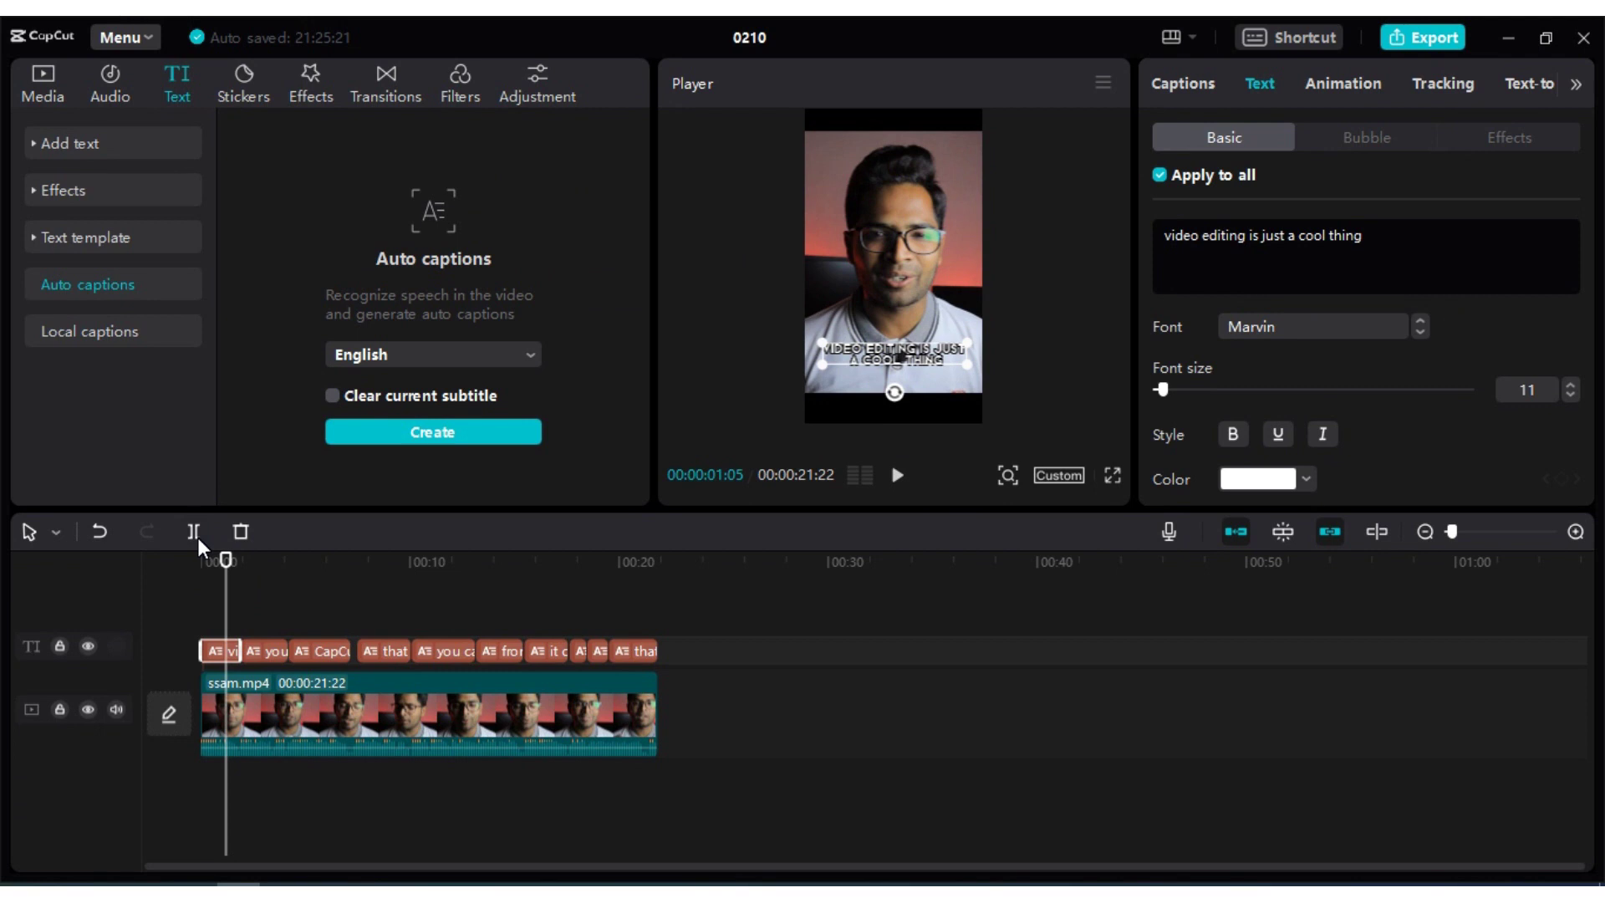
# - Split the first caption at 00:00:01:05 and check the two resulting caption clips
pyautogui.click(193, 532)
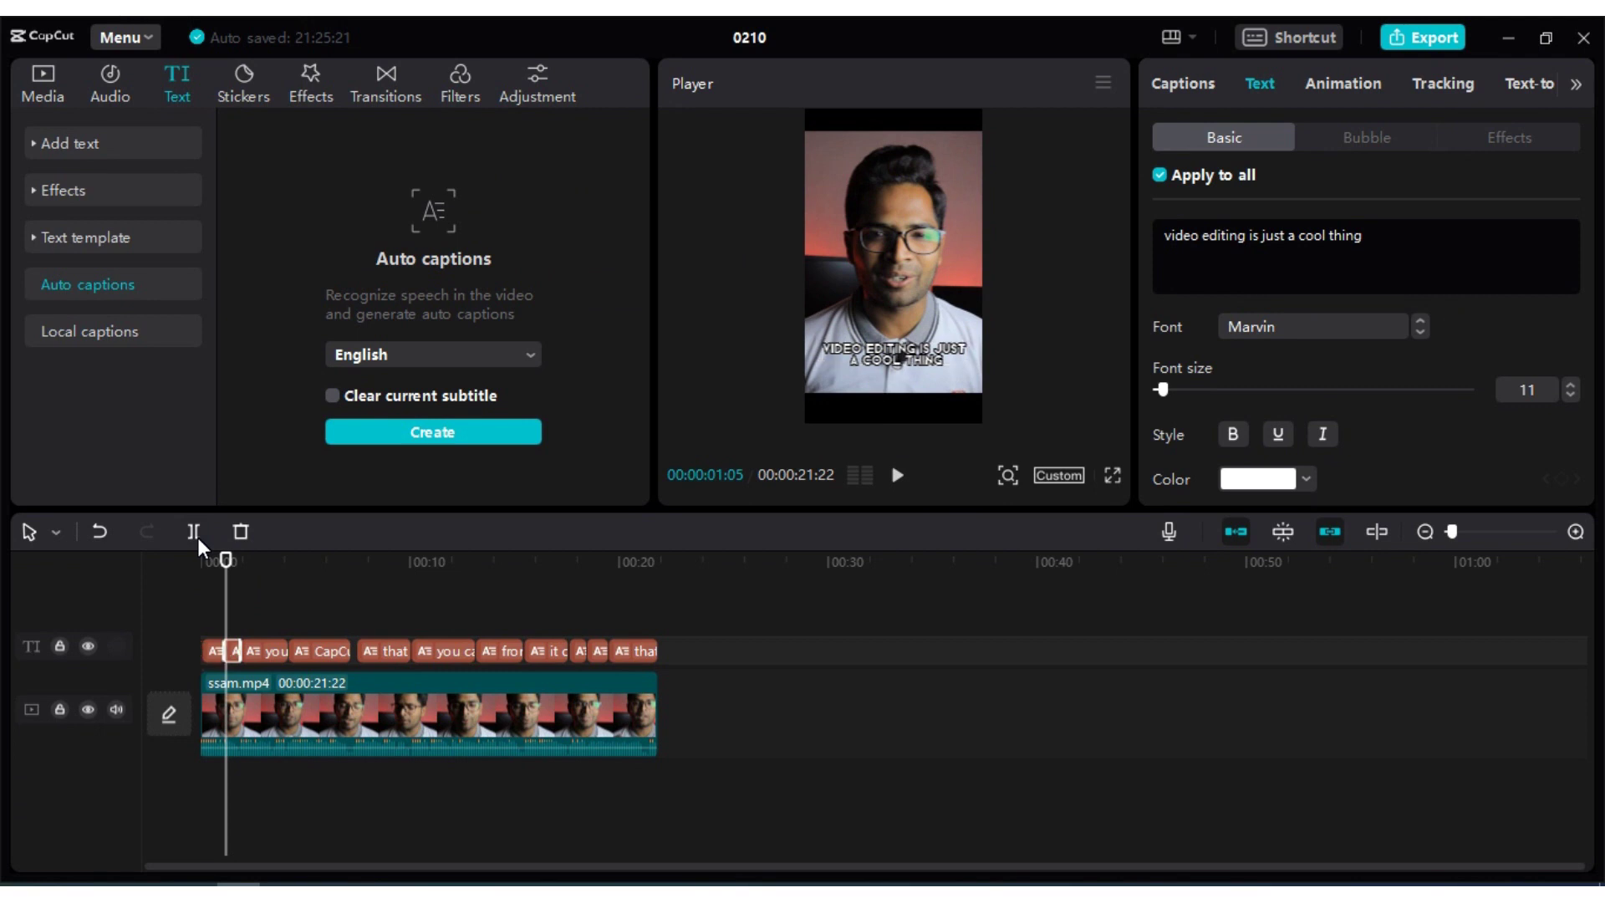
pyautogui.click(233, 653)
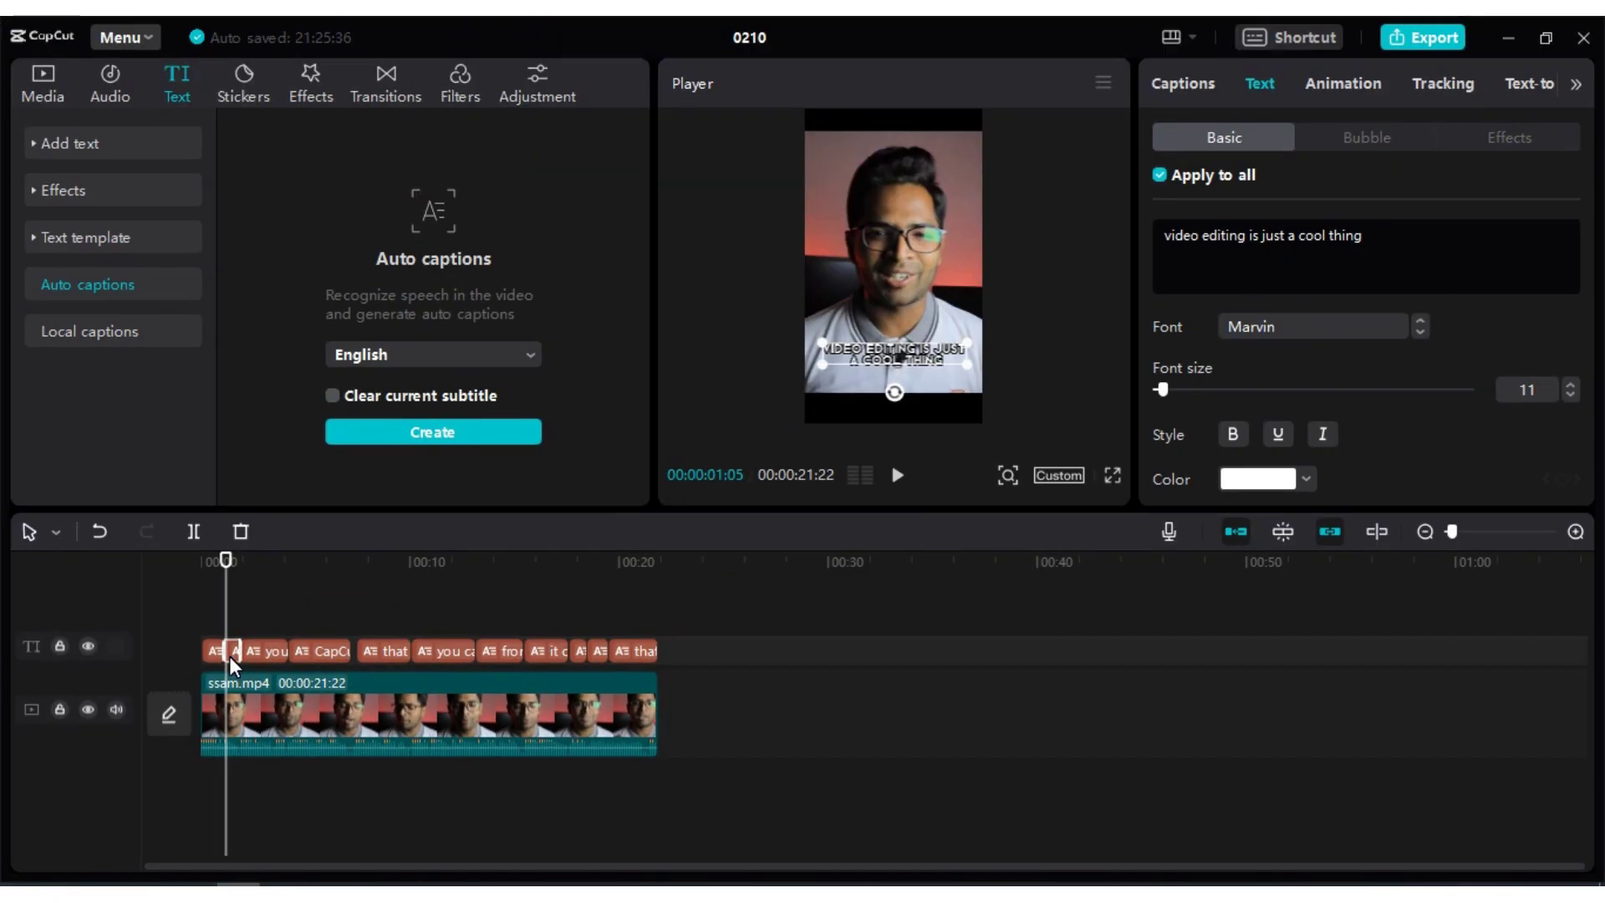
pyautogui.click(218, 653)
pyautogui.click(229, 651)
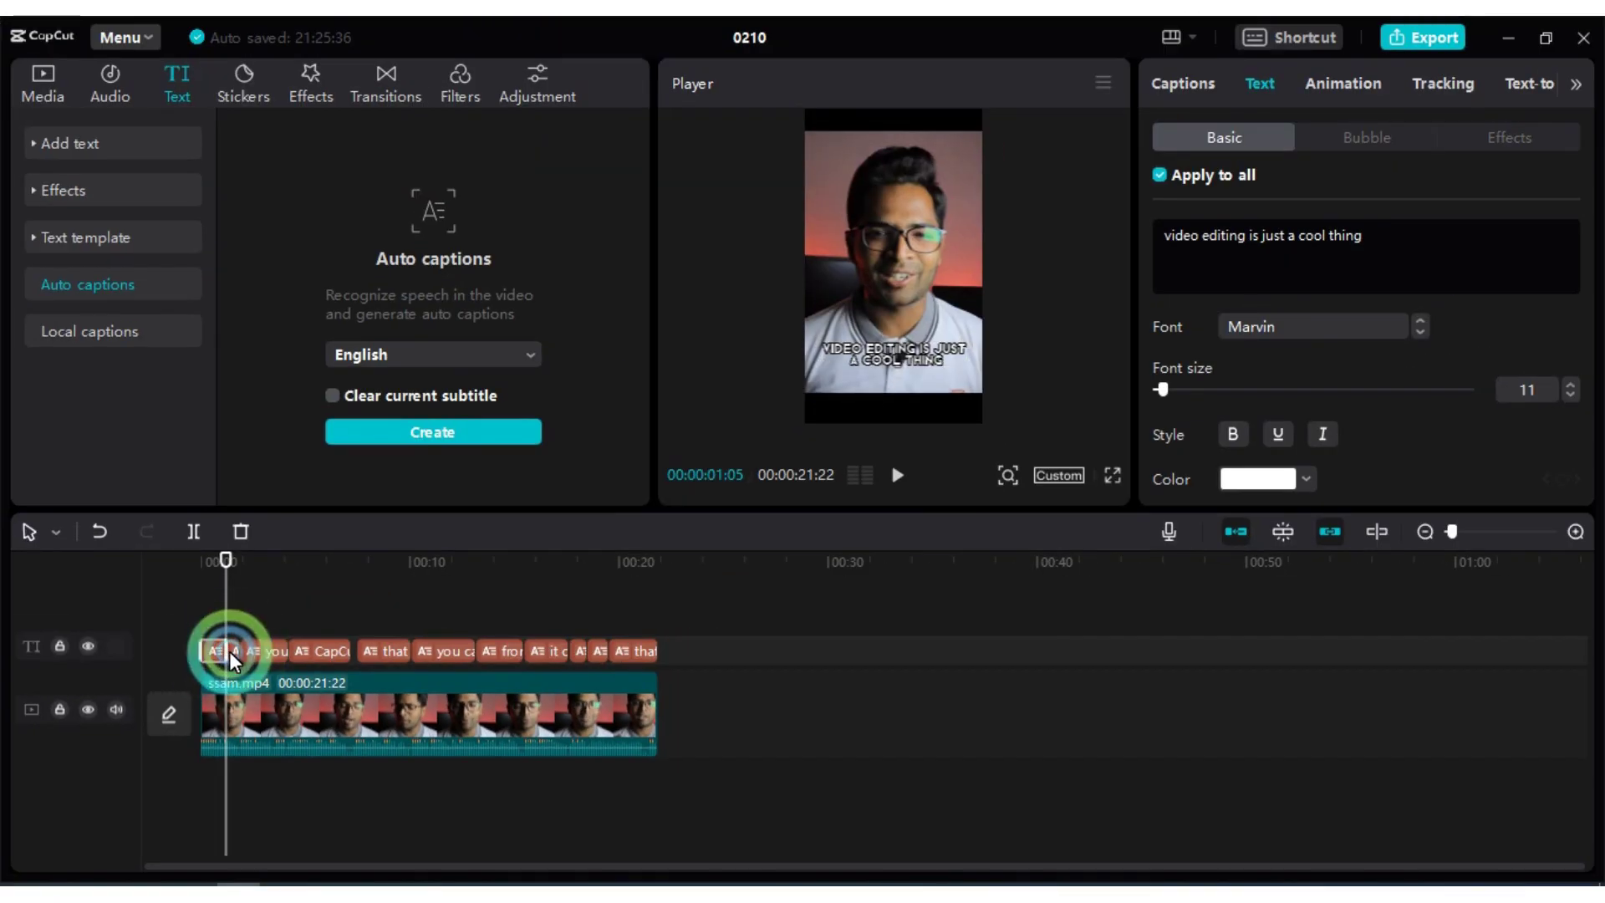
pyautogui.click(222, 651)
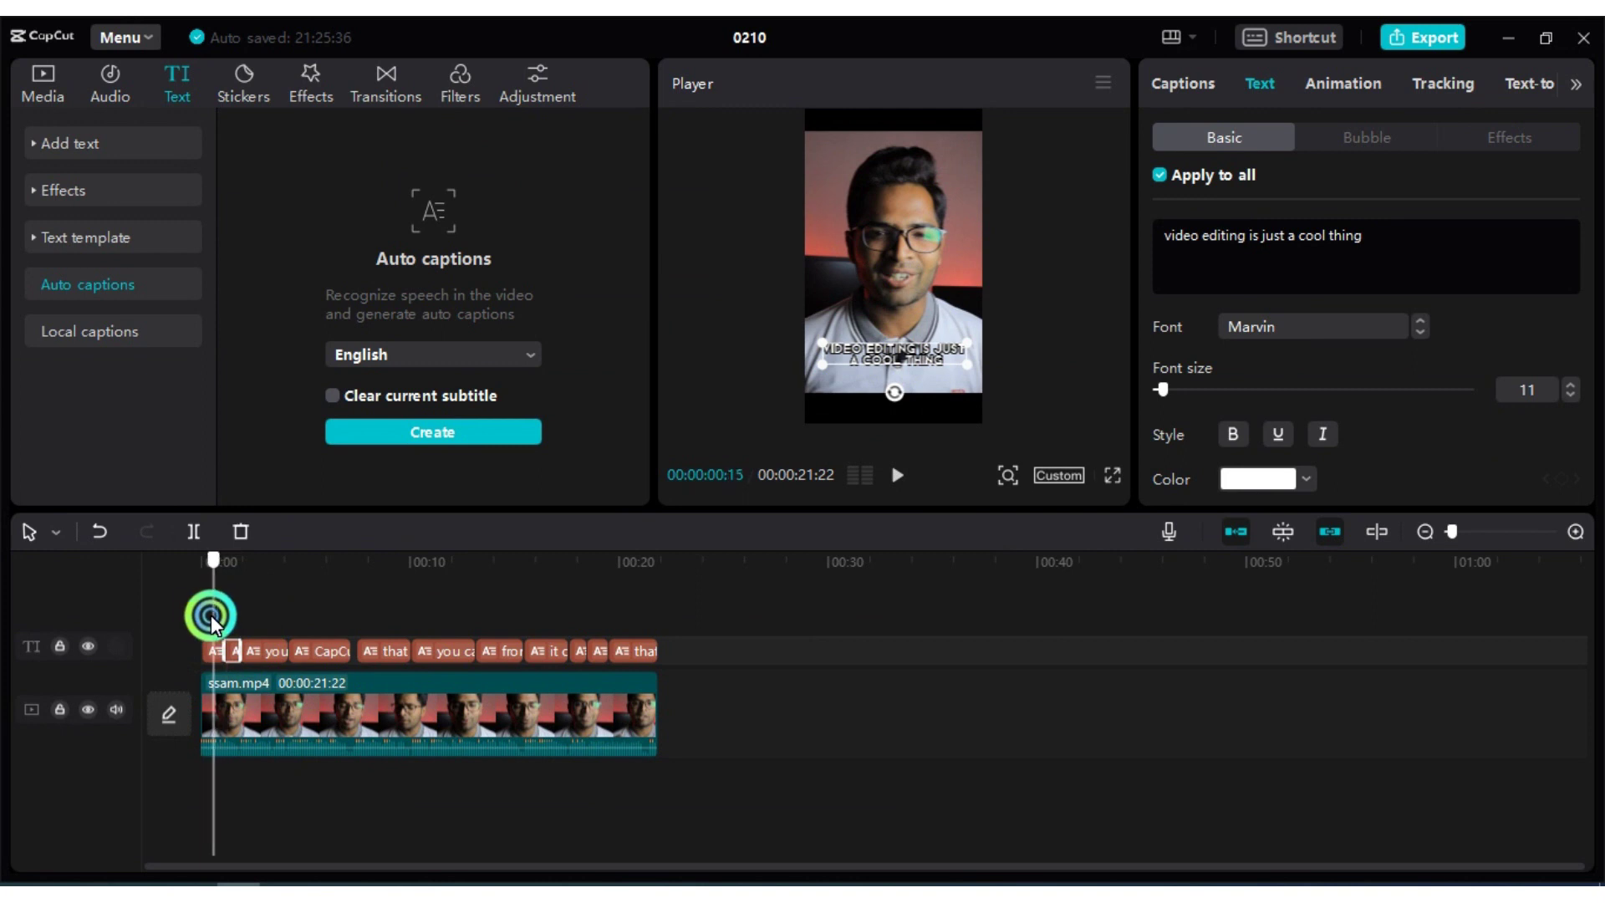
# - In the first caption clip, turn off Apply to all and give the words "video editing is just" the yellow preset style with black outline
pyautogui.click(205, 649)
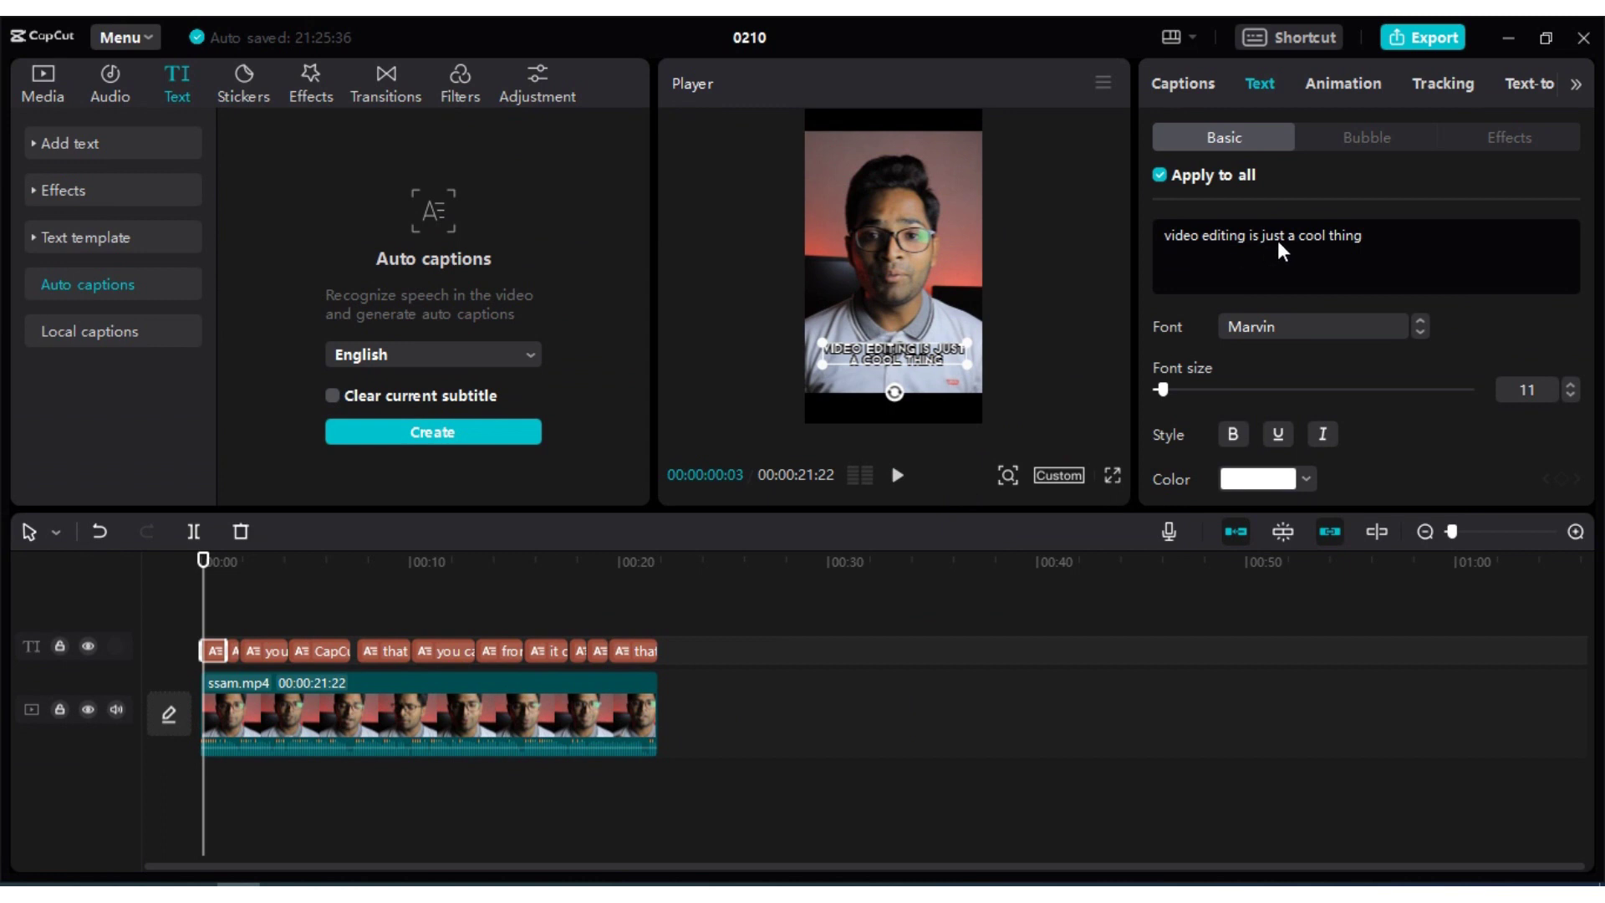
pyautogui.moveTo(1283, 243); pyautogui.dragTo(1156, 177)
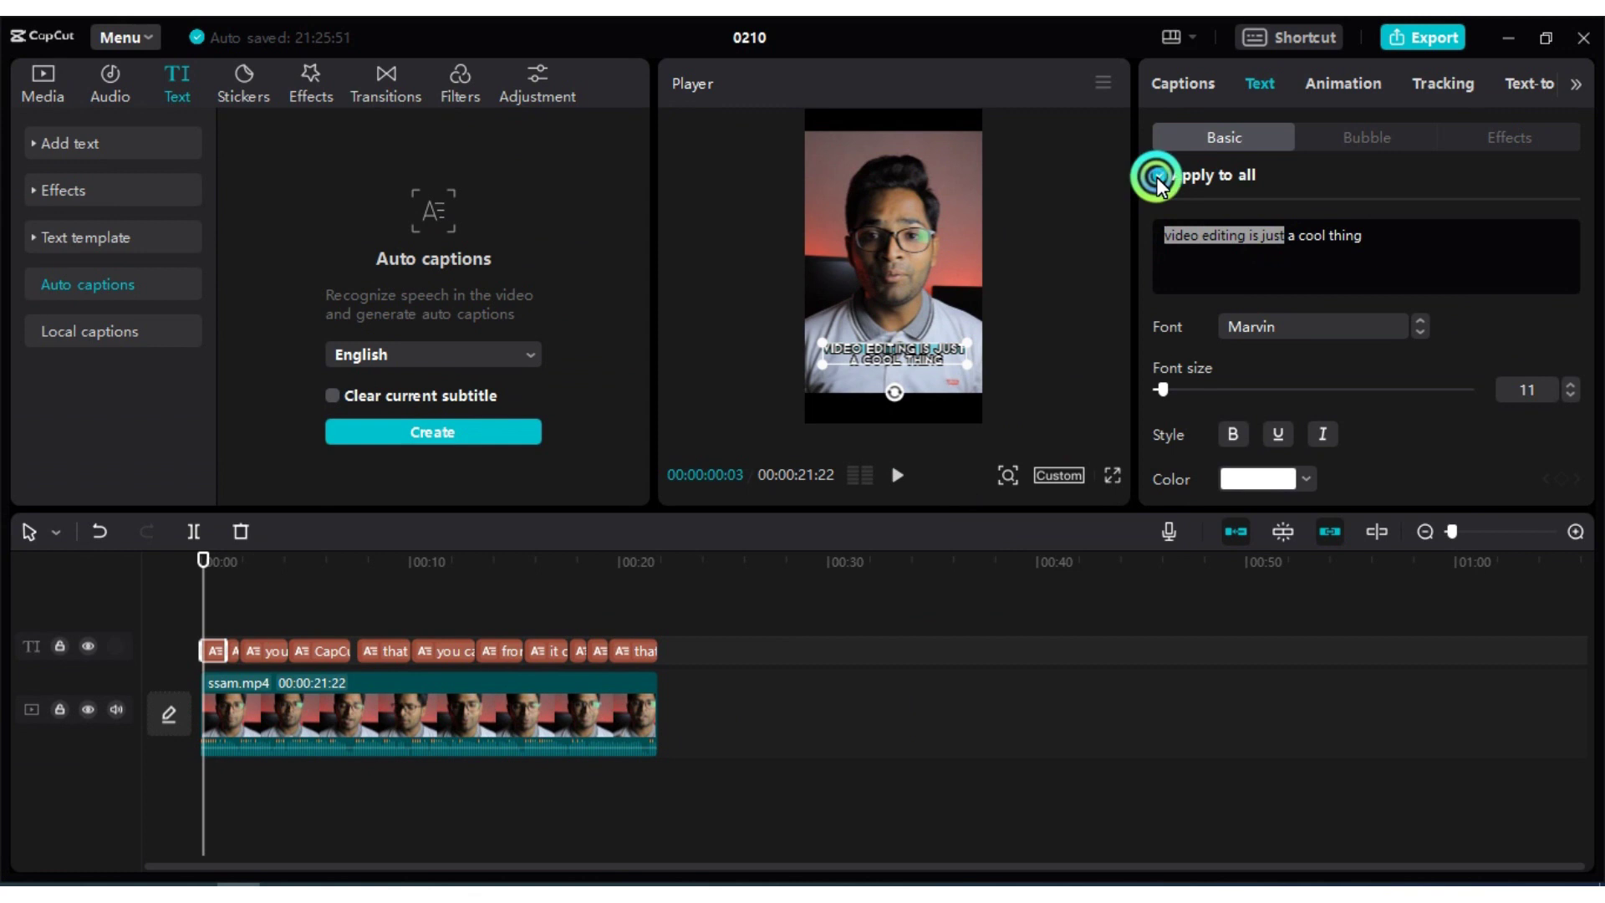
pyautogui.click(1158, 177)
pyautogui.moveTo(1587, 237); pyautogui.dragTo(1594, 284)
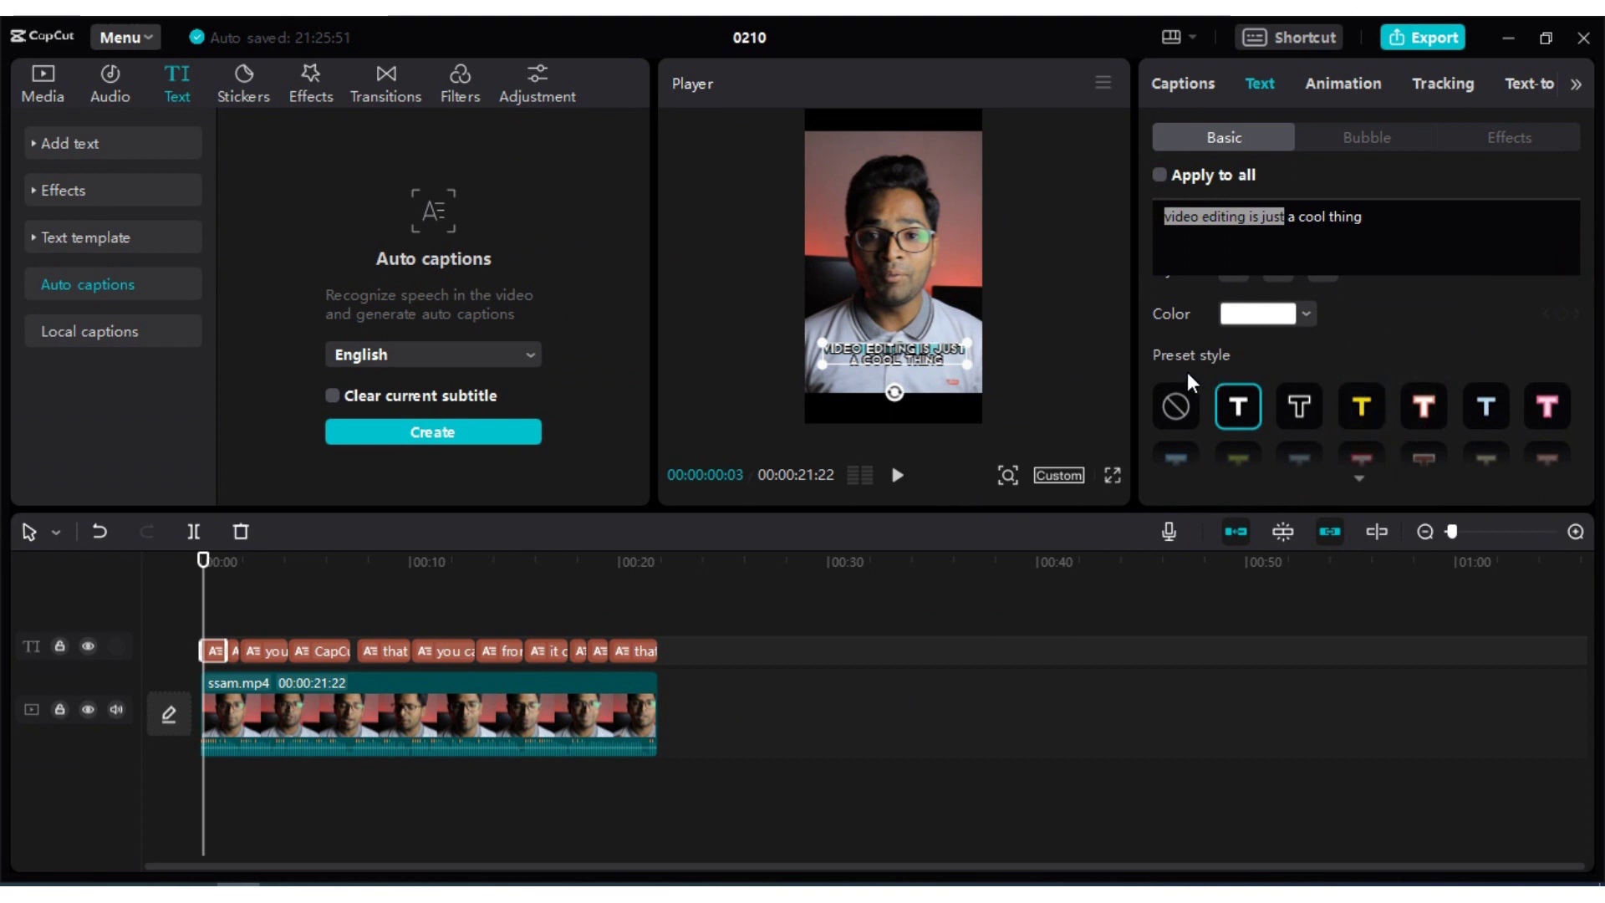
pyautogui.click(1362, 409)
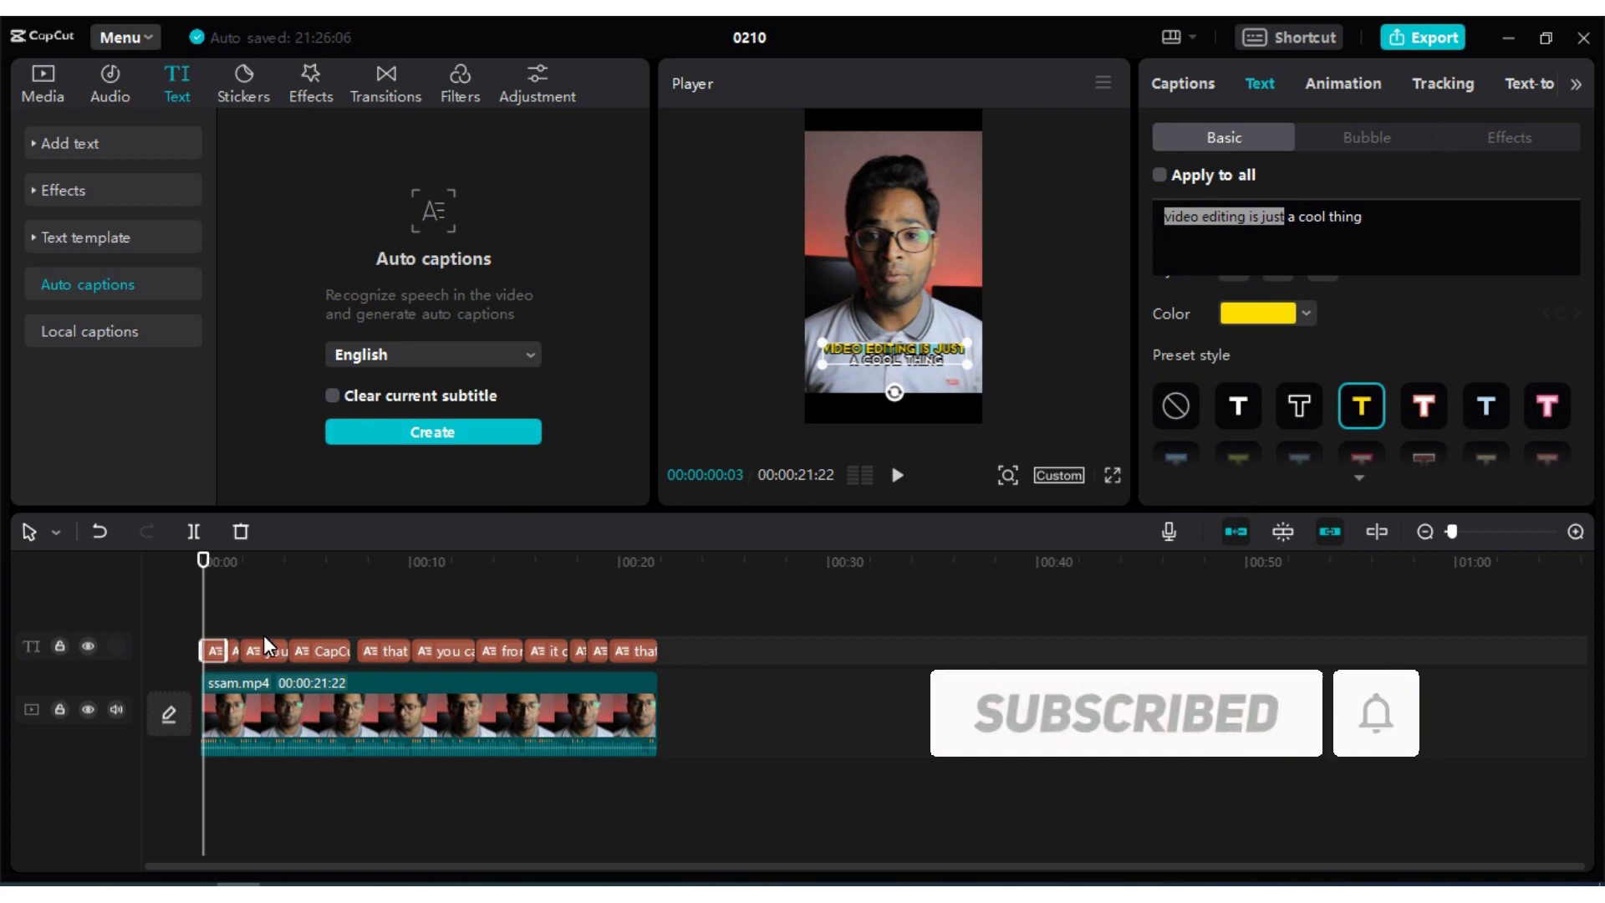
# - Enlarge the timeline and compare the yellow-highlighted first caption clip with the second one by moving the playhead between them
pyautogui.moveTo(204, 561); pyautogui.dragTo(229, 573)
pyautogui.click(231, 636)
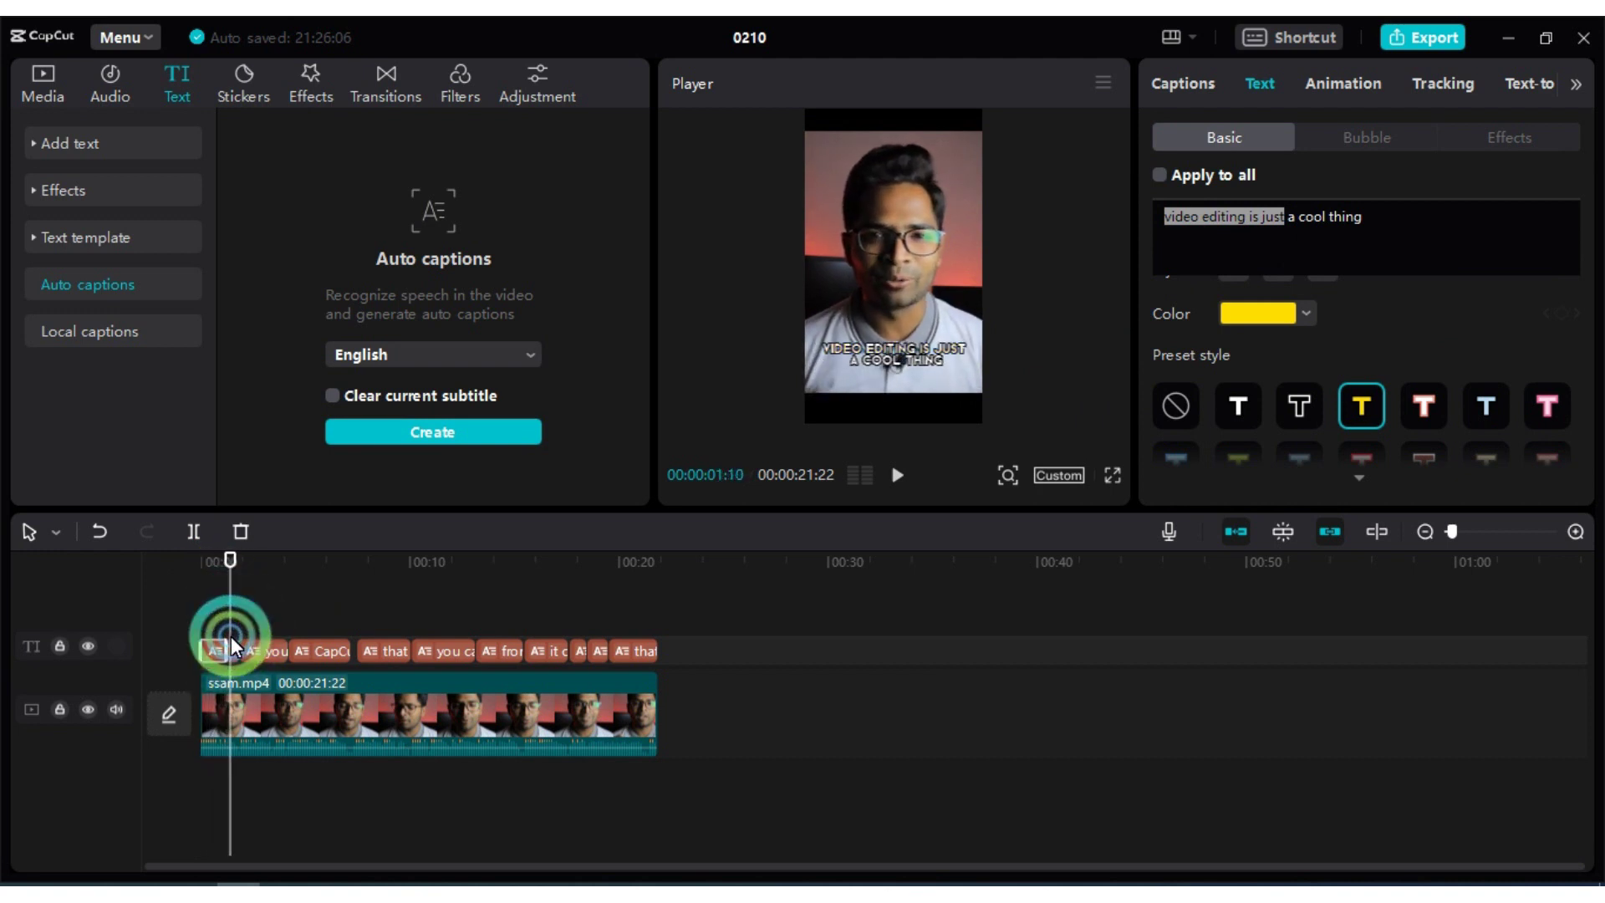
pyautogui.moveTo(1451, 532); pyautogui.dragTo(1479, 532)
pyautogui.moveTo(255, 560); pyautogui.dragTo(205, 562)
pyautogui.click(240, 595)
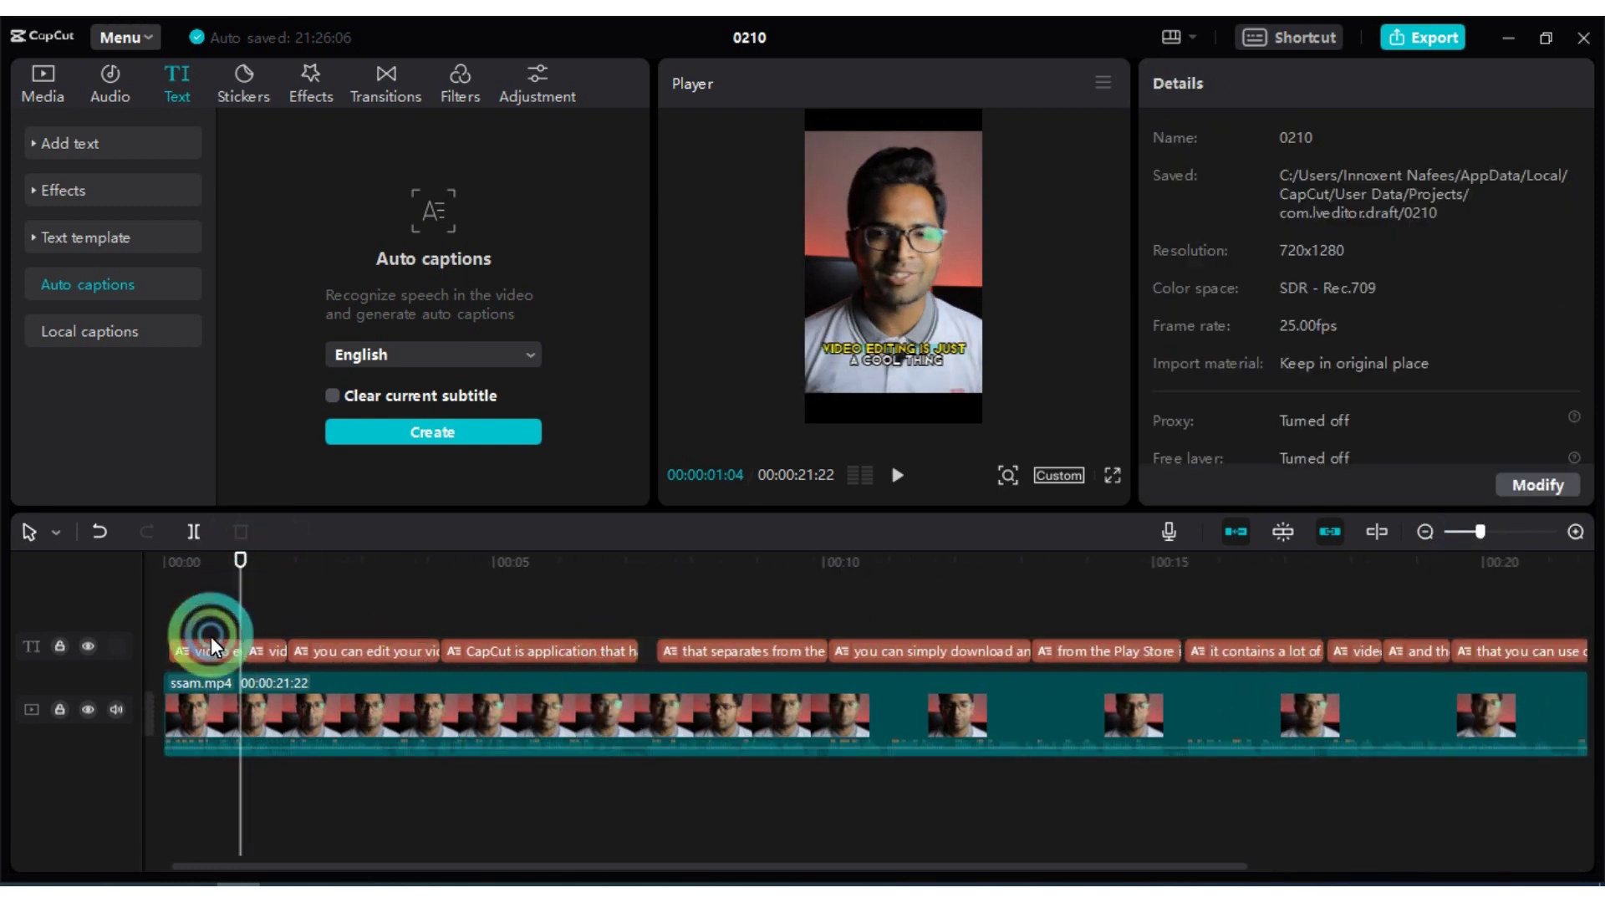
pyautogui.click(199, 619)
pyautogui.click(224, 617)
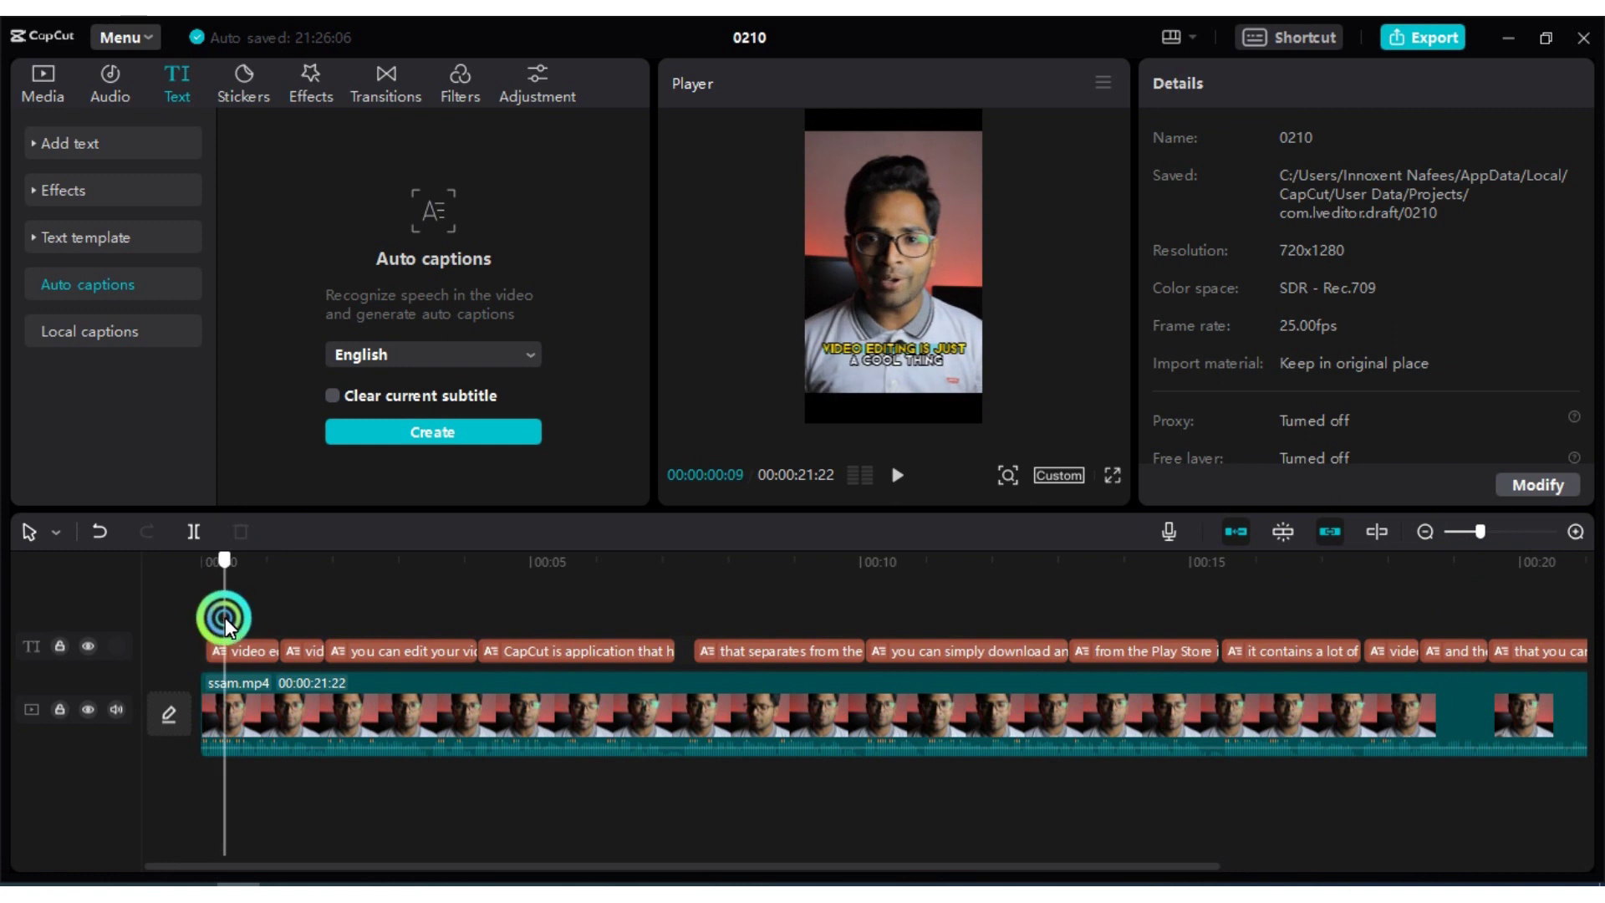
pyautogui.click(240, 651)
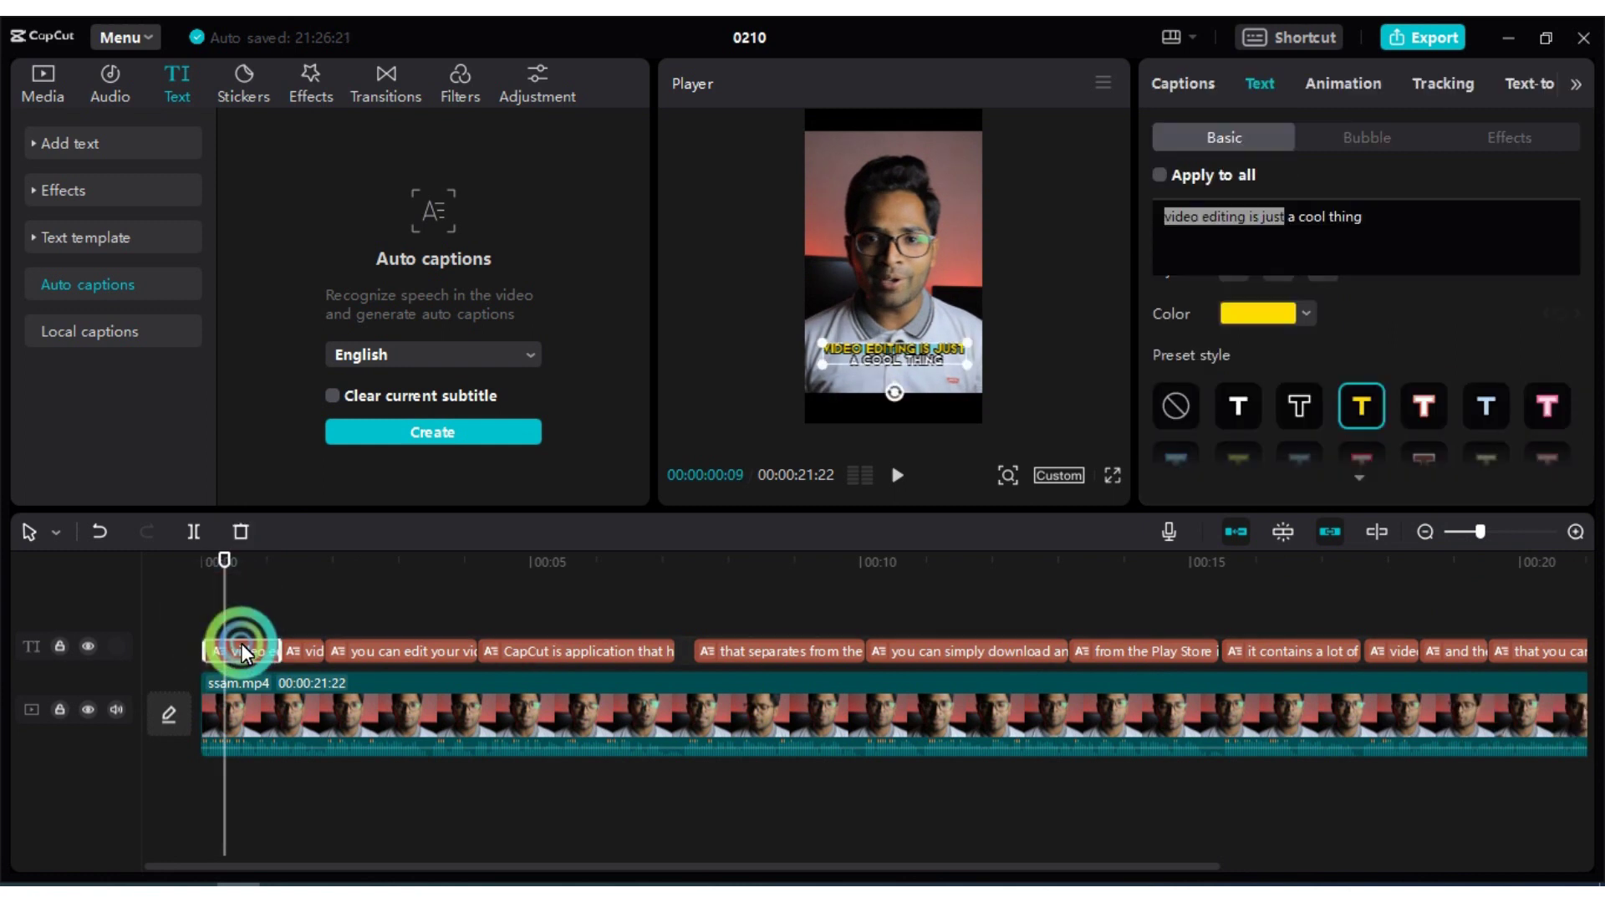
pyautogui.click(1377, 212)
# - Apply the yellow preset style with black outline to the words "a cool thing" in the second caption clip
pyautogui.click(251, 575)
pyautogui.click(253, 583)
pyautogui.moveTo(253, 590); pyautogui.dragTo(288, 584)
pyautogui.click(313, 659)
pyautogui.click(1358, 240)
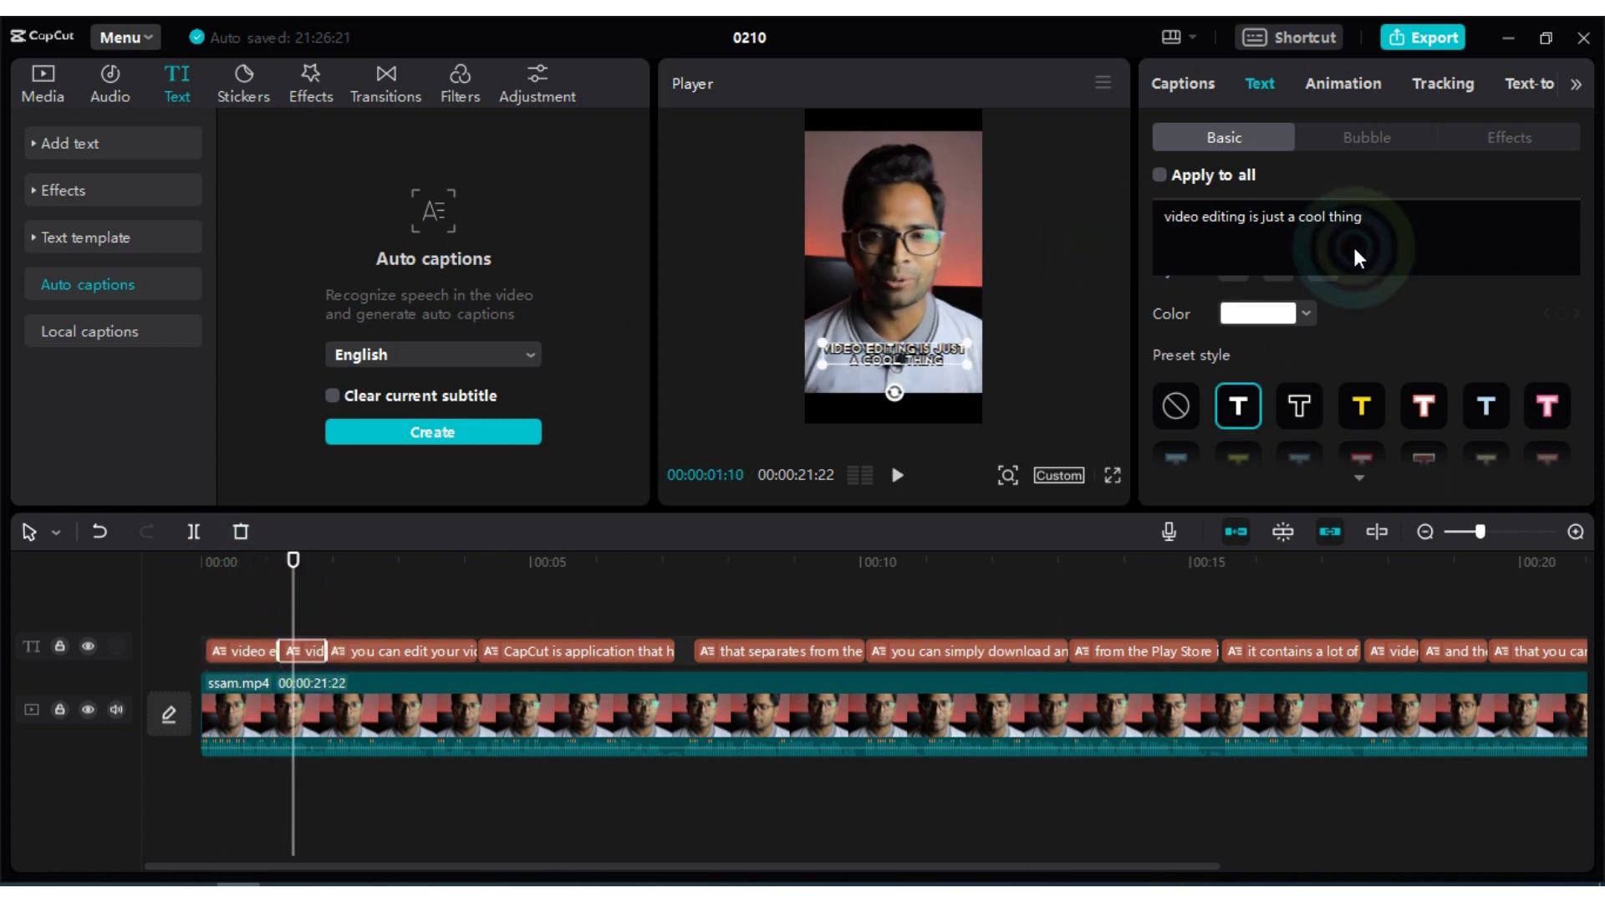
pyautogui.click(1325, 235)
pyautogui.keyDown('shift'); pyautogui.click(1289, 221); pyautogui.keyUp('shift')
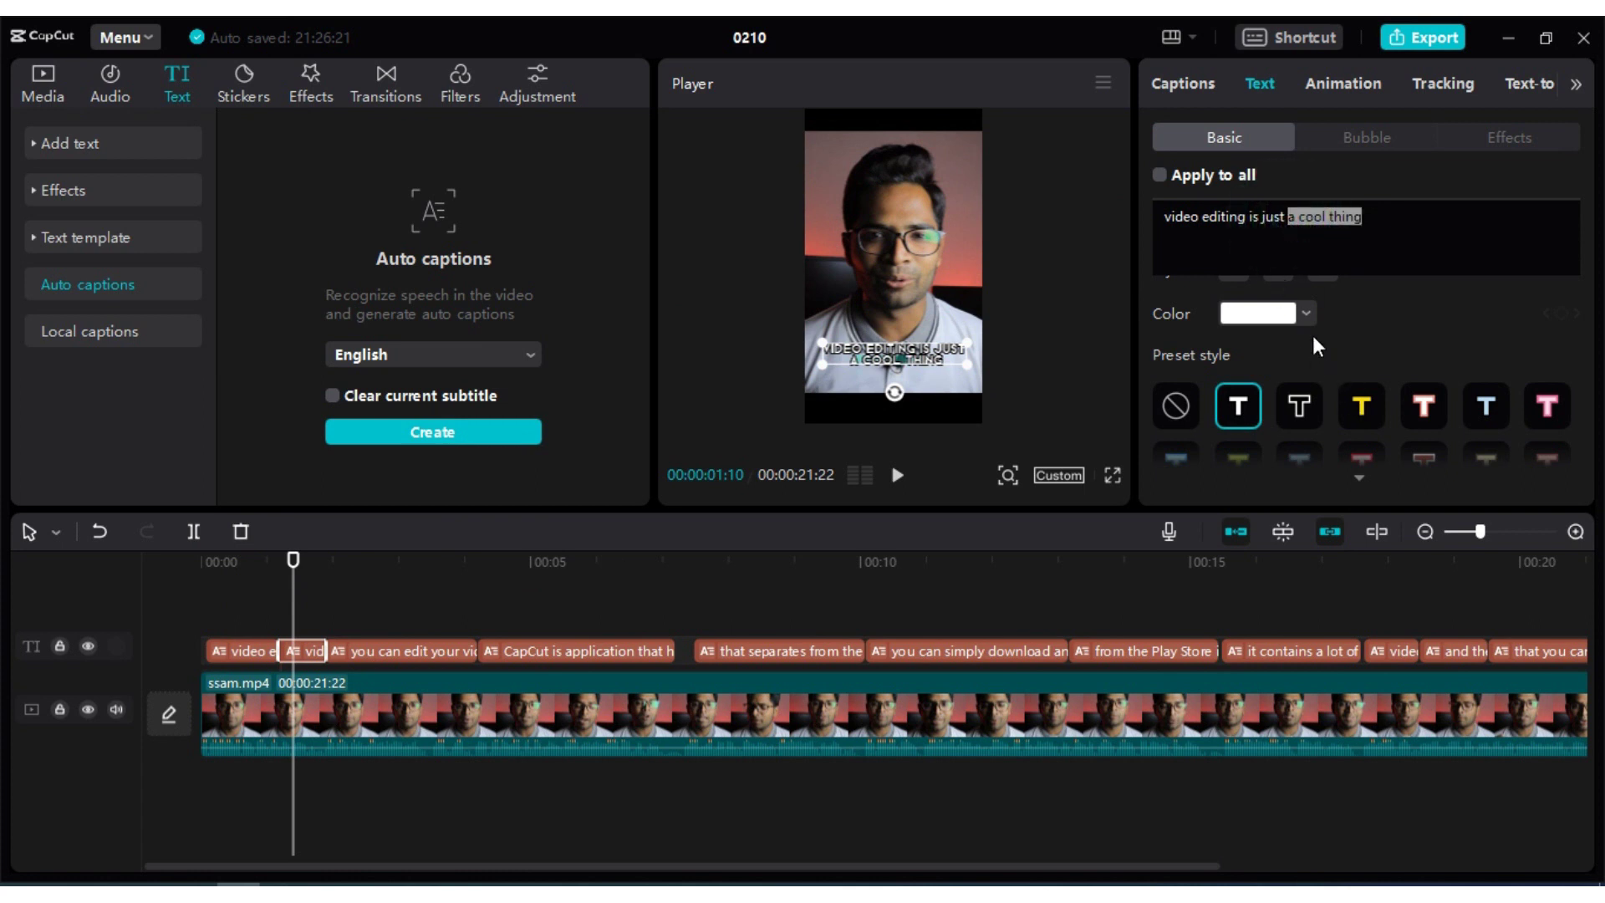
pyautogui.click(1362, 407)
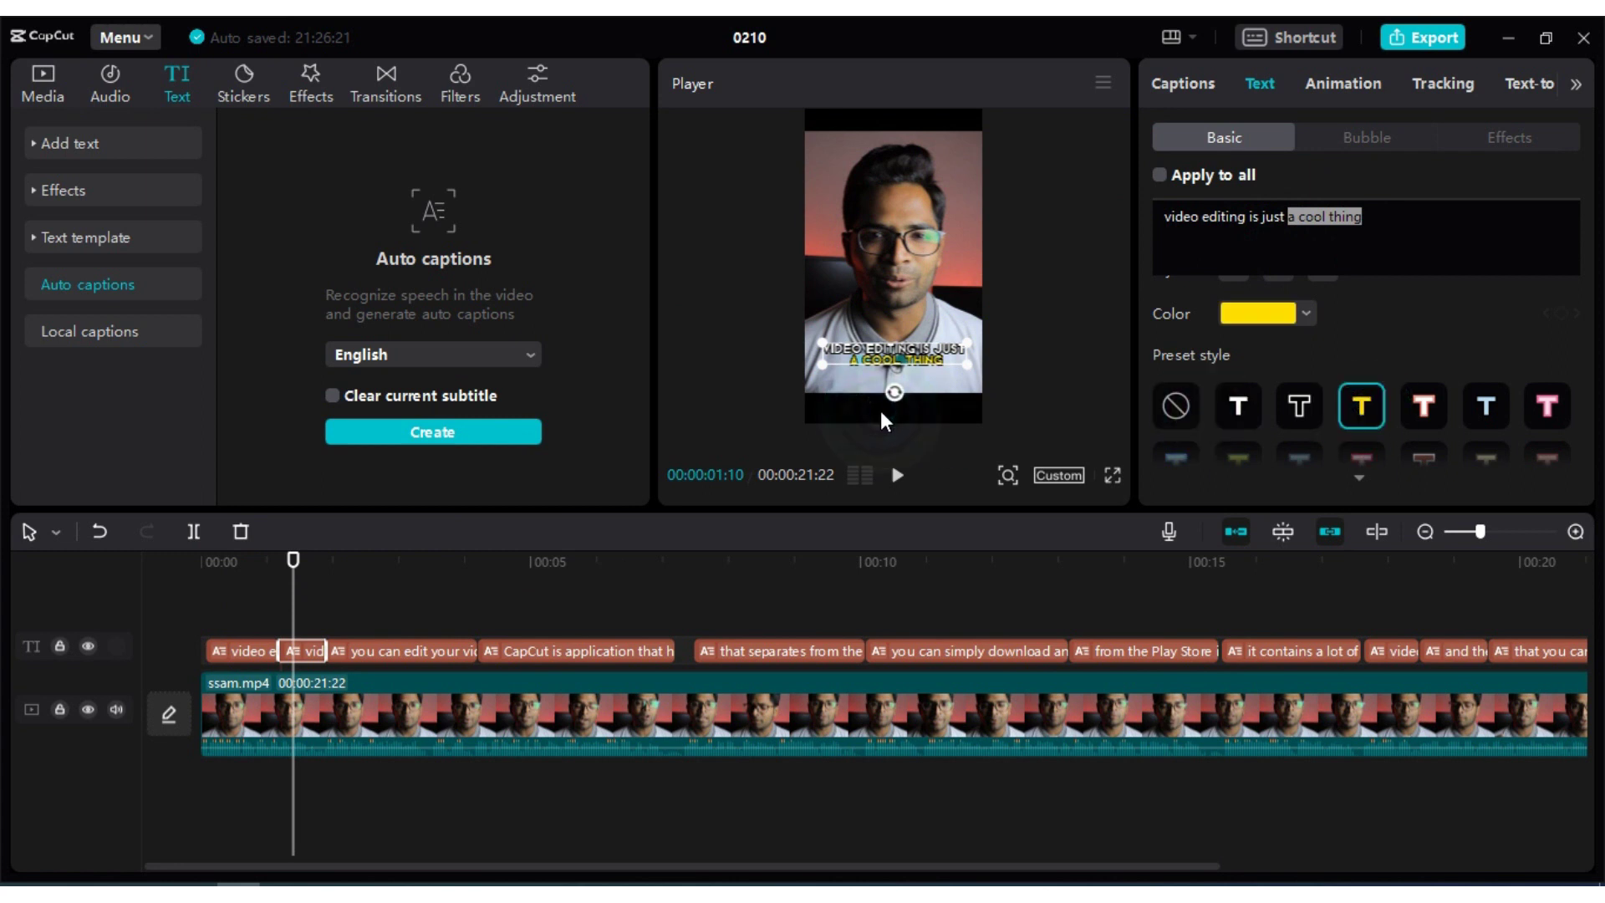
pyautogui.click(1375, 240)
# - Play the highlighted captions from the start in full-screen preview, pause at the following caption and leave full screen
pyautogui.click(271, 561)
pyautogui.click(197, 557)
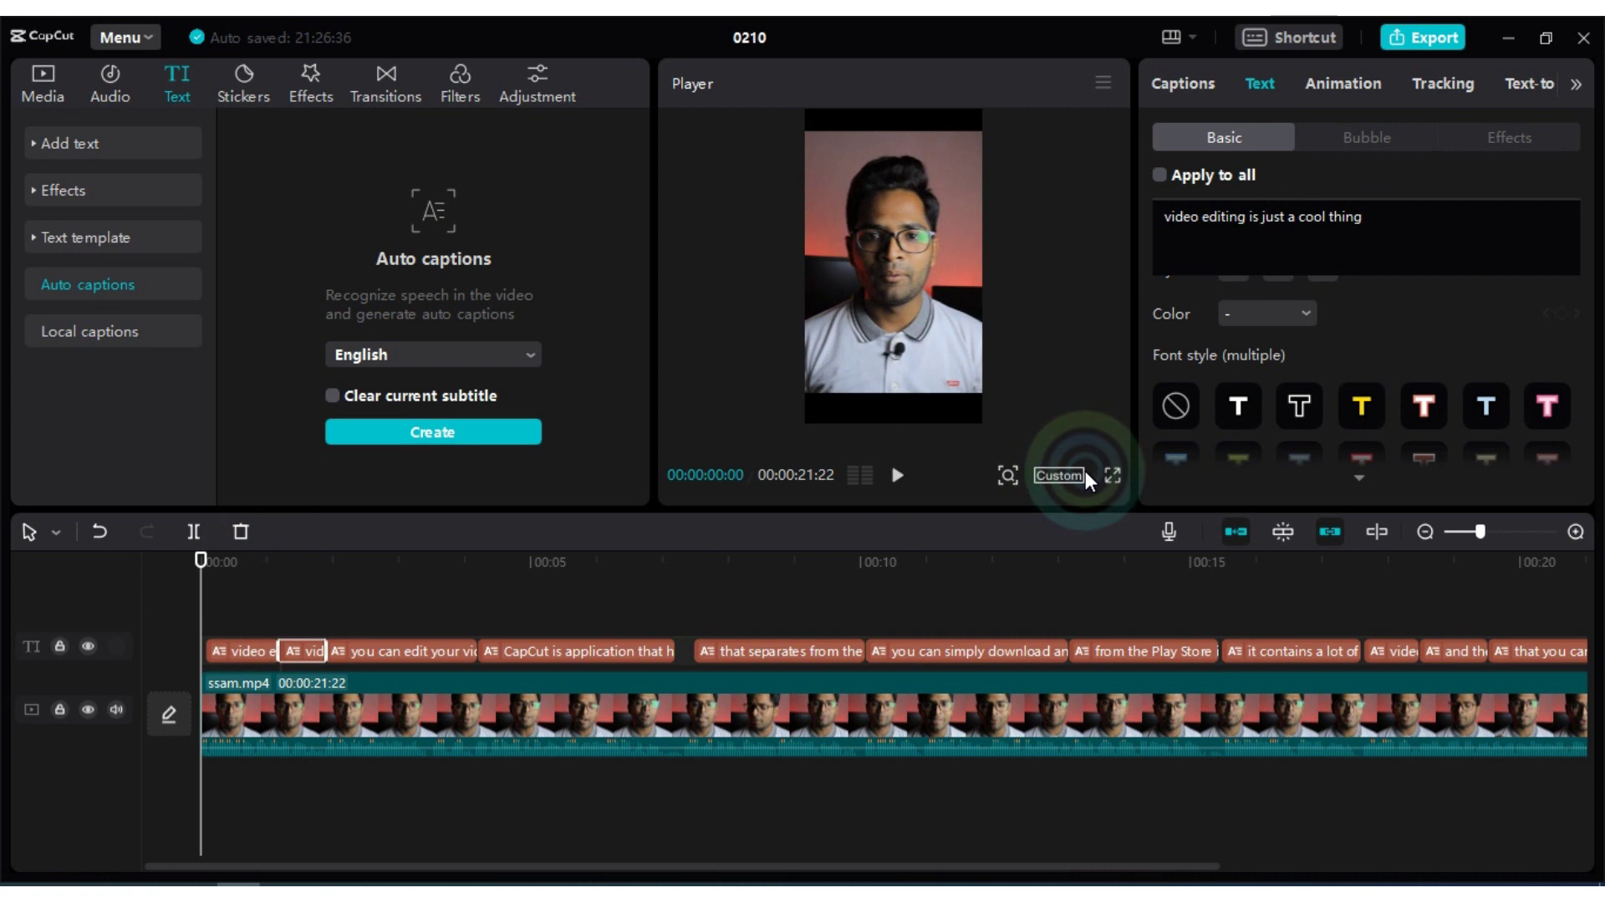
pyautogui.click(1112, 474)
pyautogui.press('space')
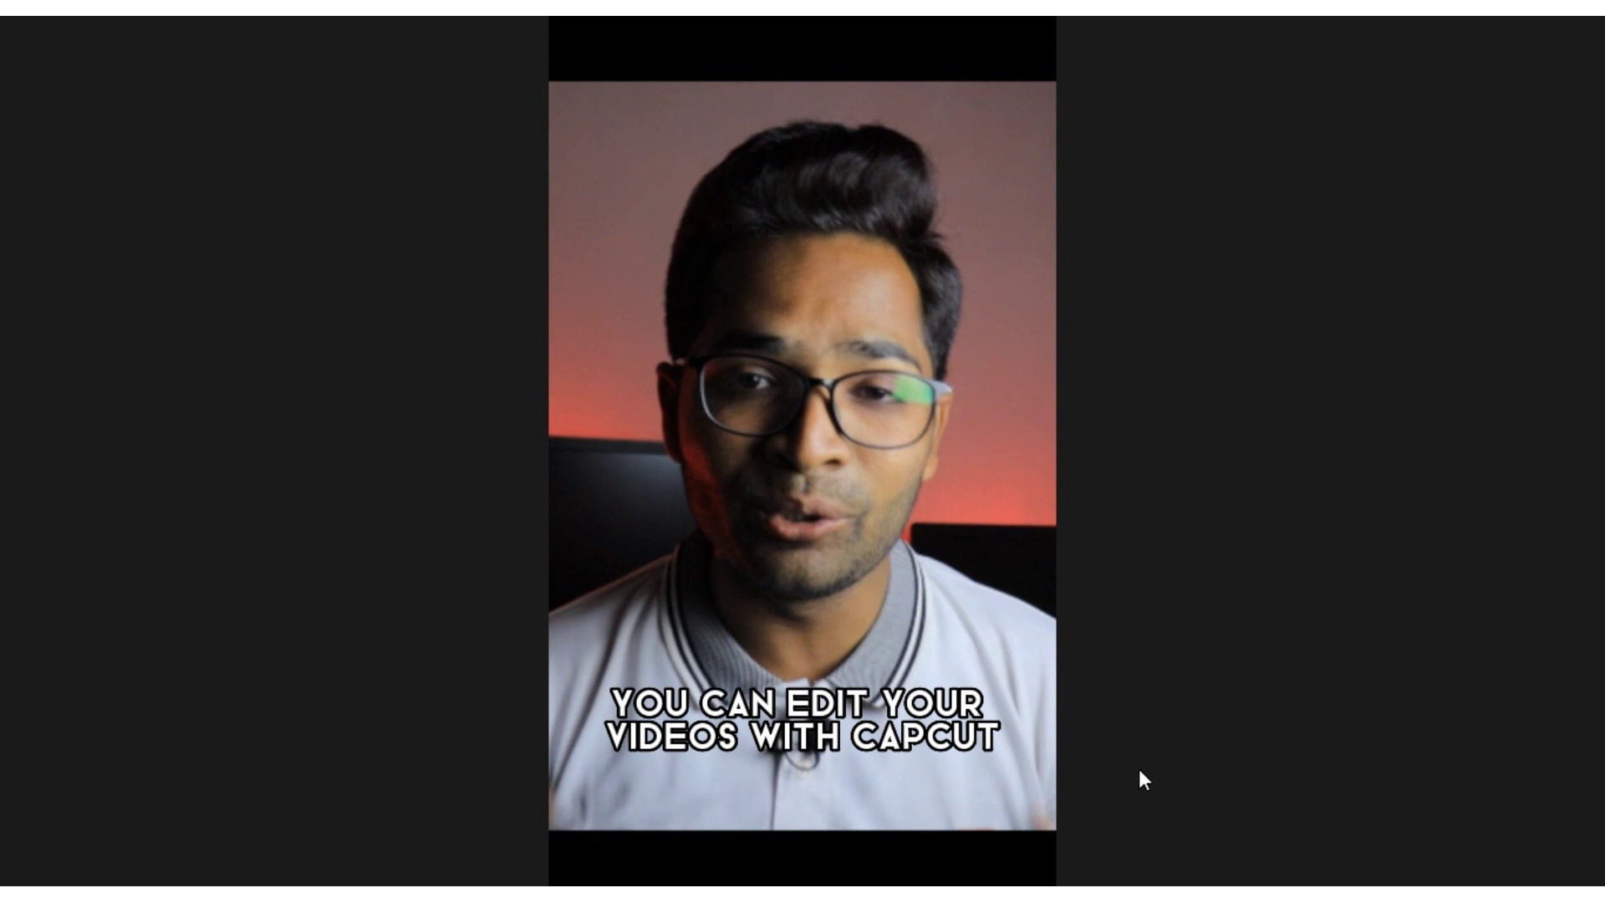
pyautogui.click(800, 679)
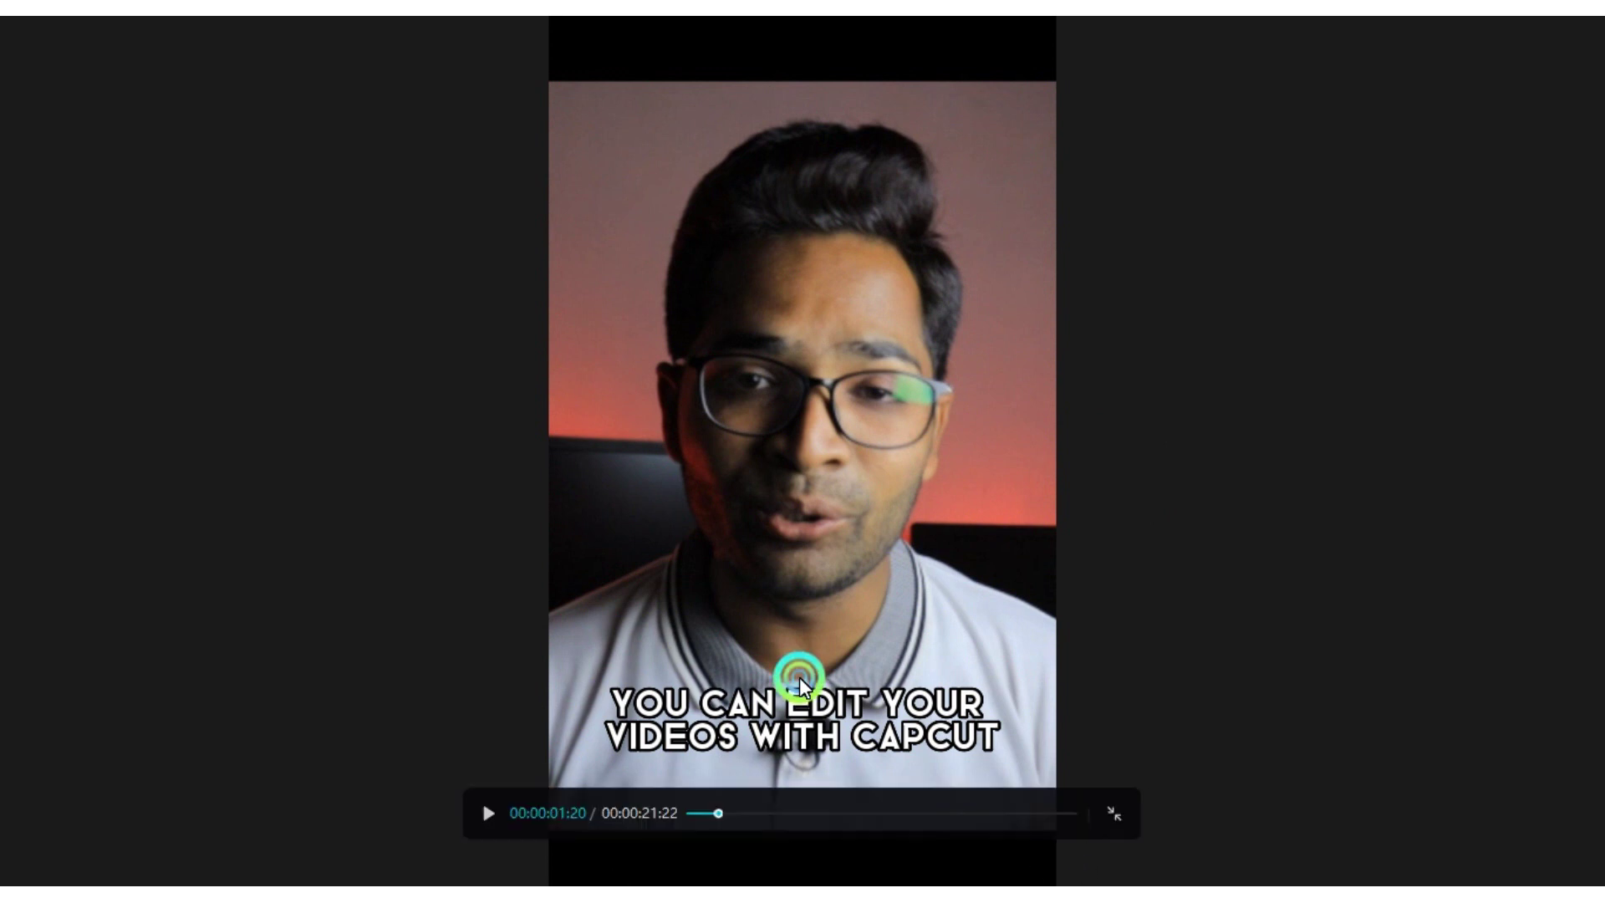
pyautogui.click(1114, 813)
# - Play through the "you can edit your videos with CapCut" caption to find where its second phrase begins
pyautogui.moveTo(332, 620); pyautogui.dragTo(355, 595)
pyautogui.press('space')
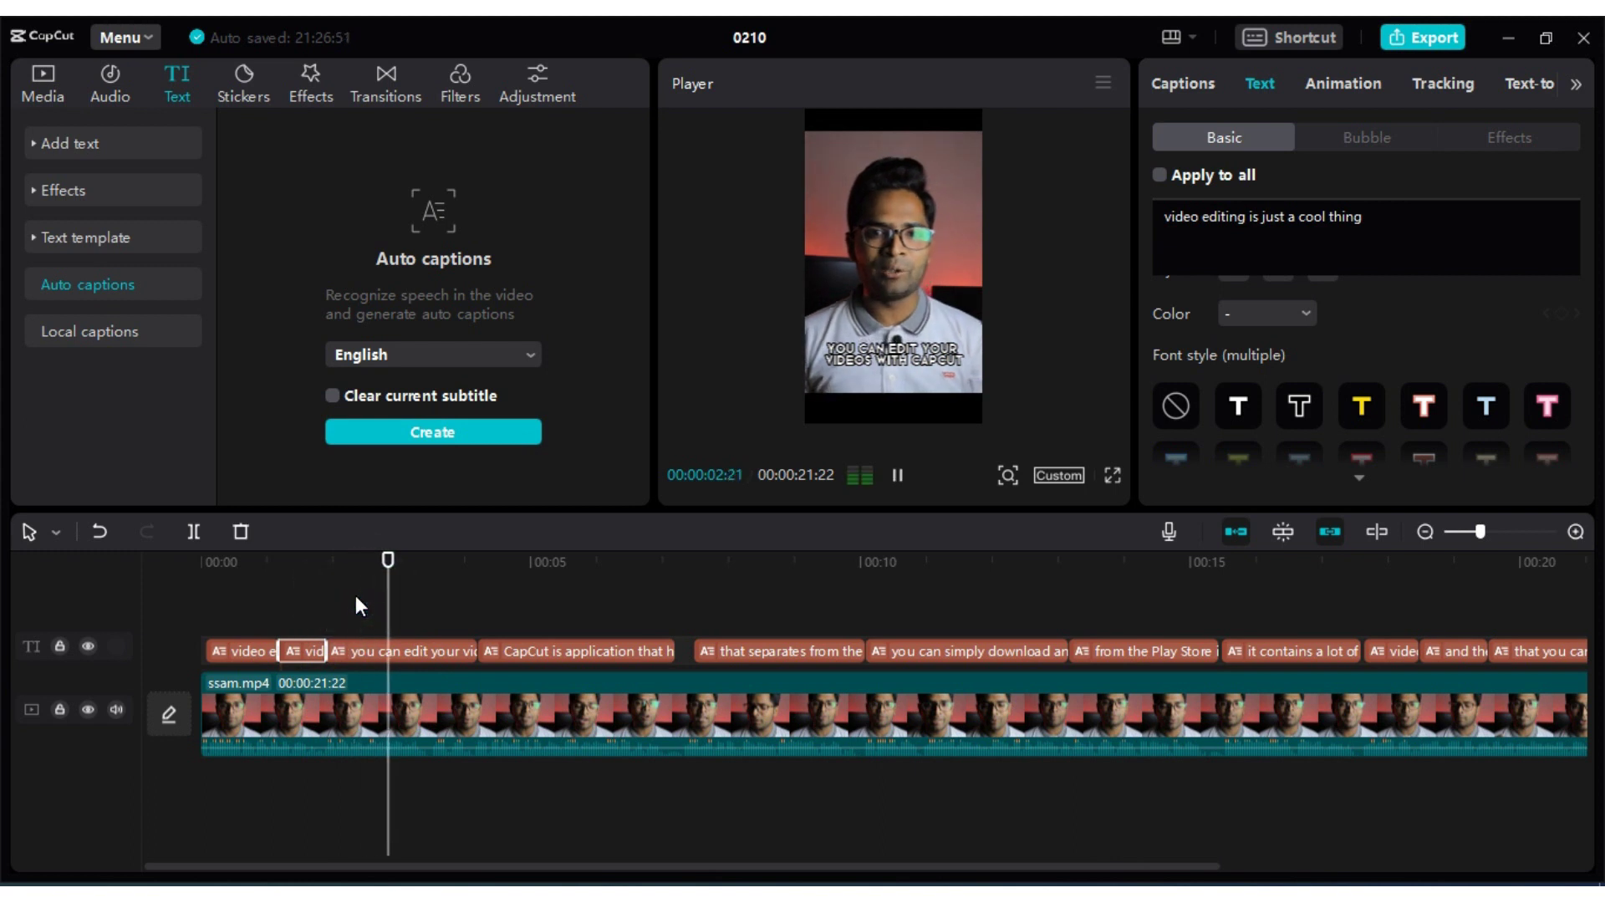
pyautogui.press('space')
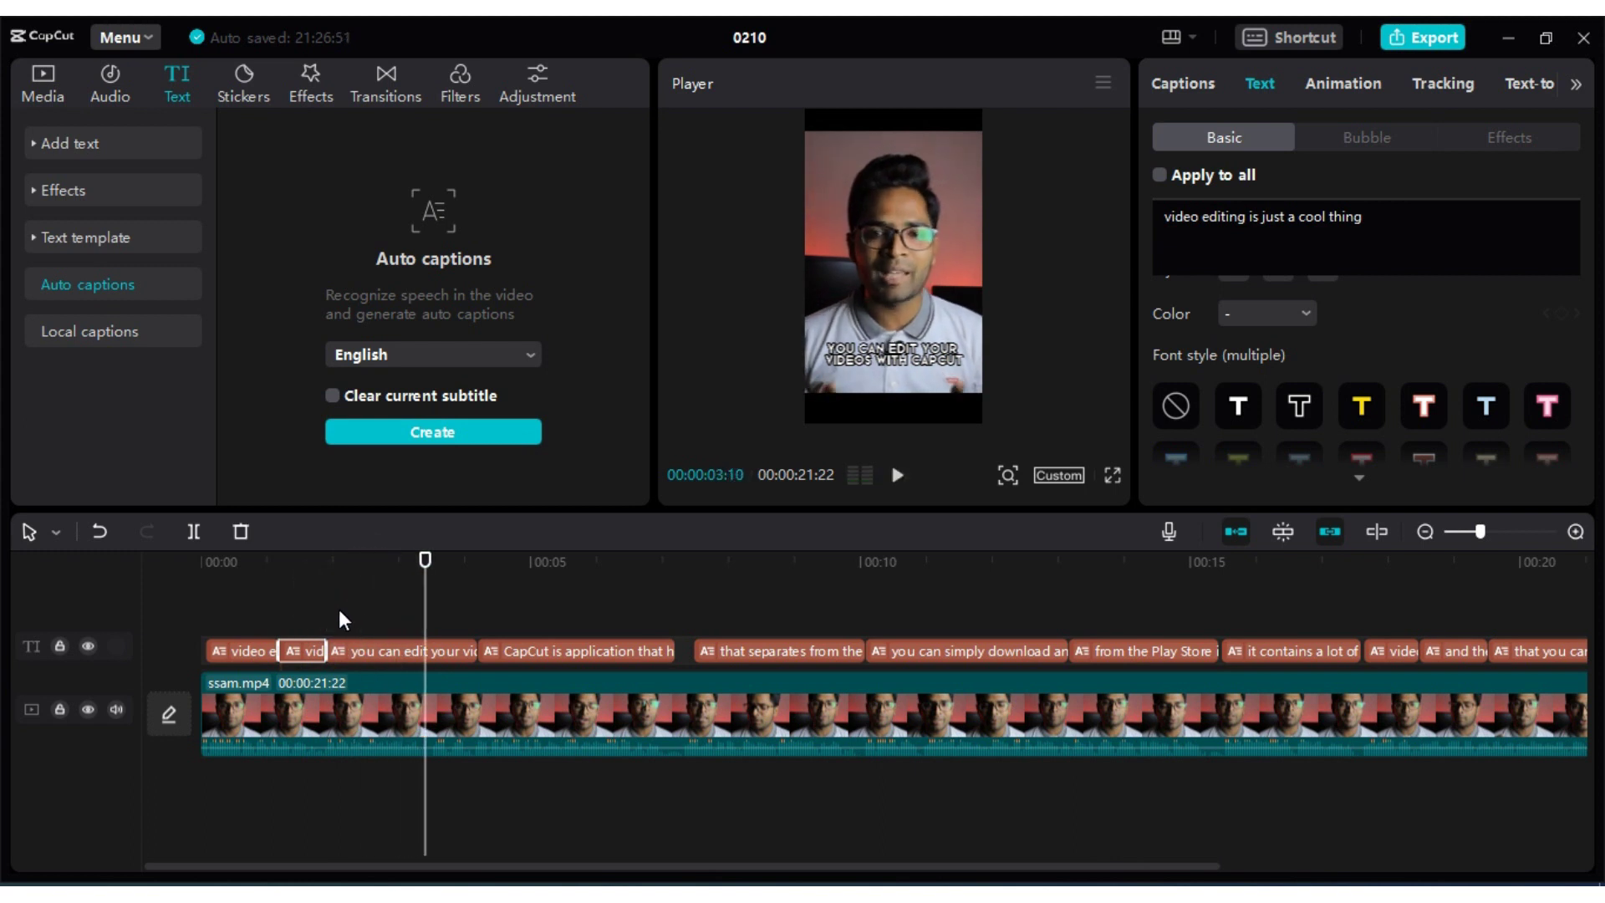
pyautogui.click(338, 610)
pyautogui.press('space')
pyautogui.press('space')
# - Split the "you can edit your videos with CapCut" caption at 00:00:03:07 and check both halves
pyautogui.moveTo(423, 577); pyautogui.dragTo(417, 575)
pyautogui.click(399, 647)
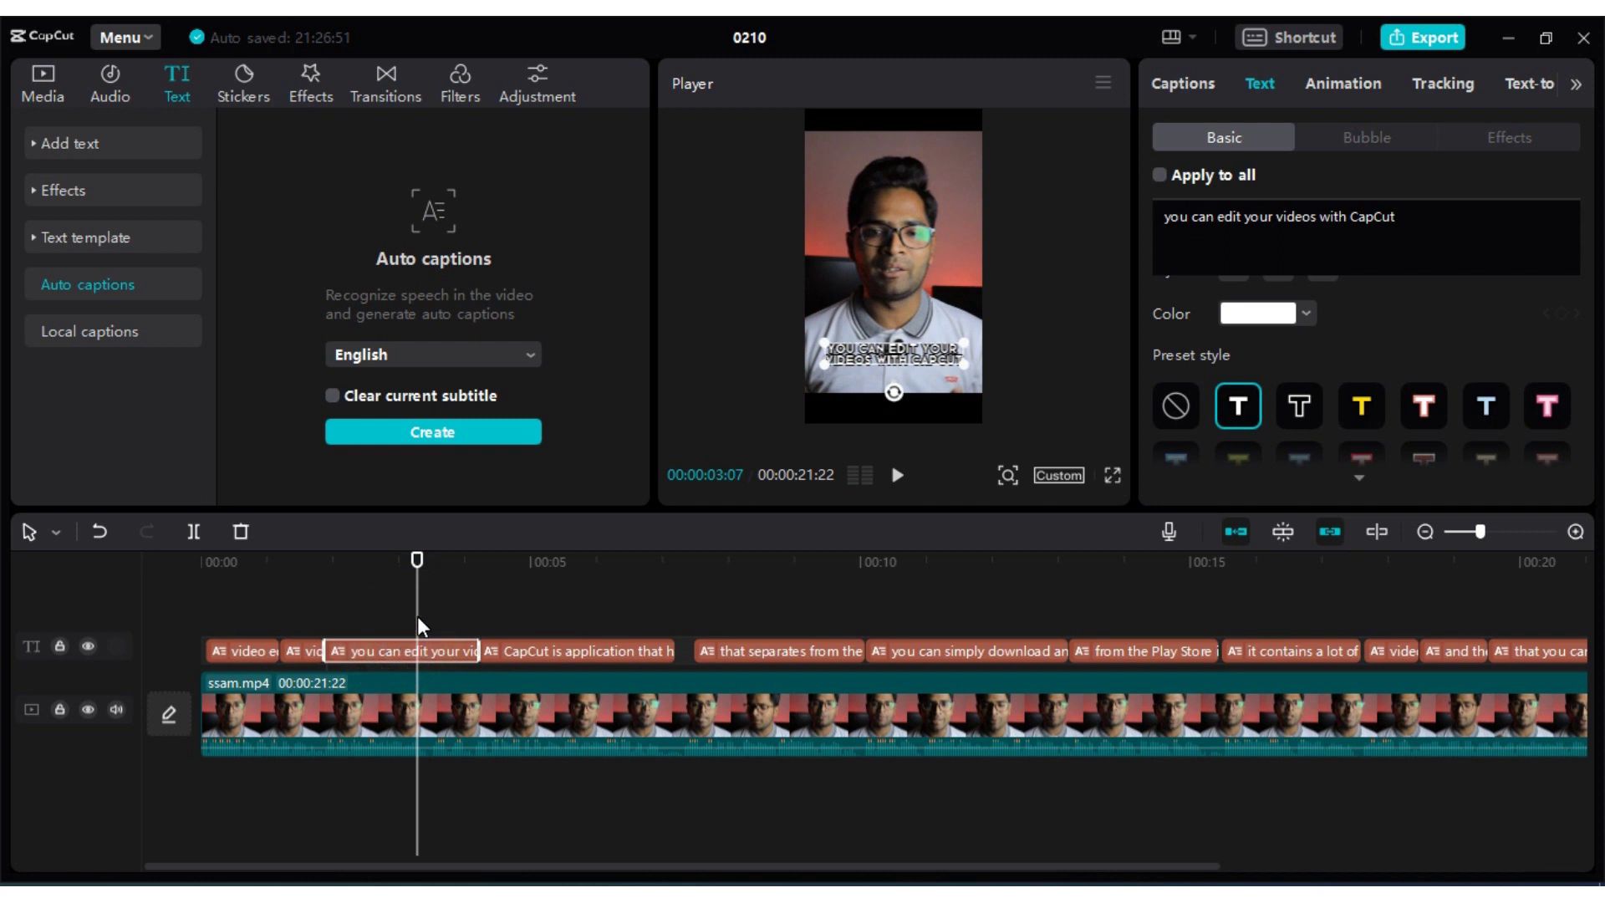
pyautogui.hotkey('ctrl', 'b')
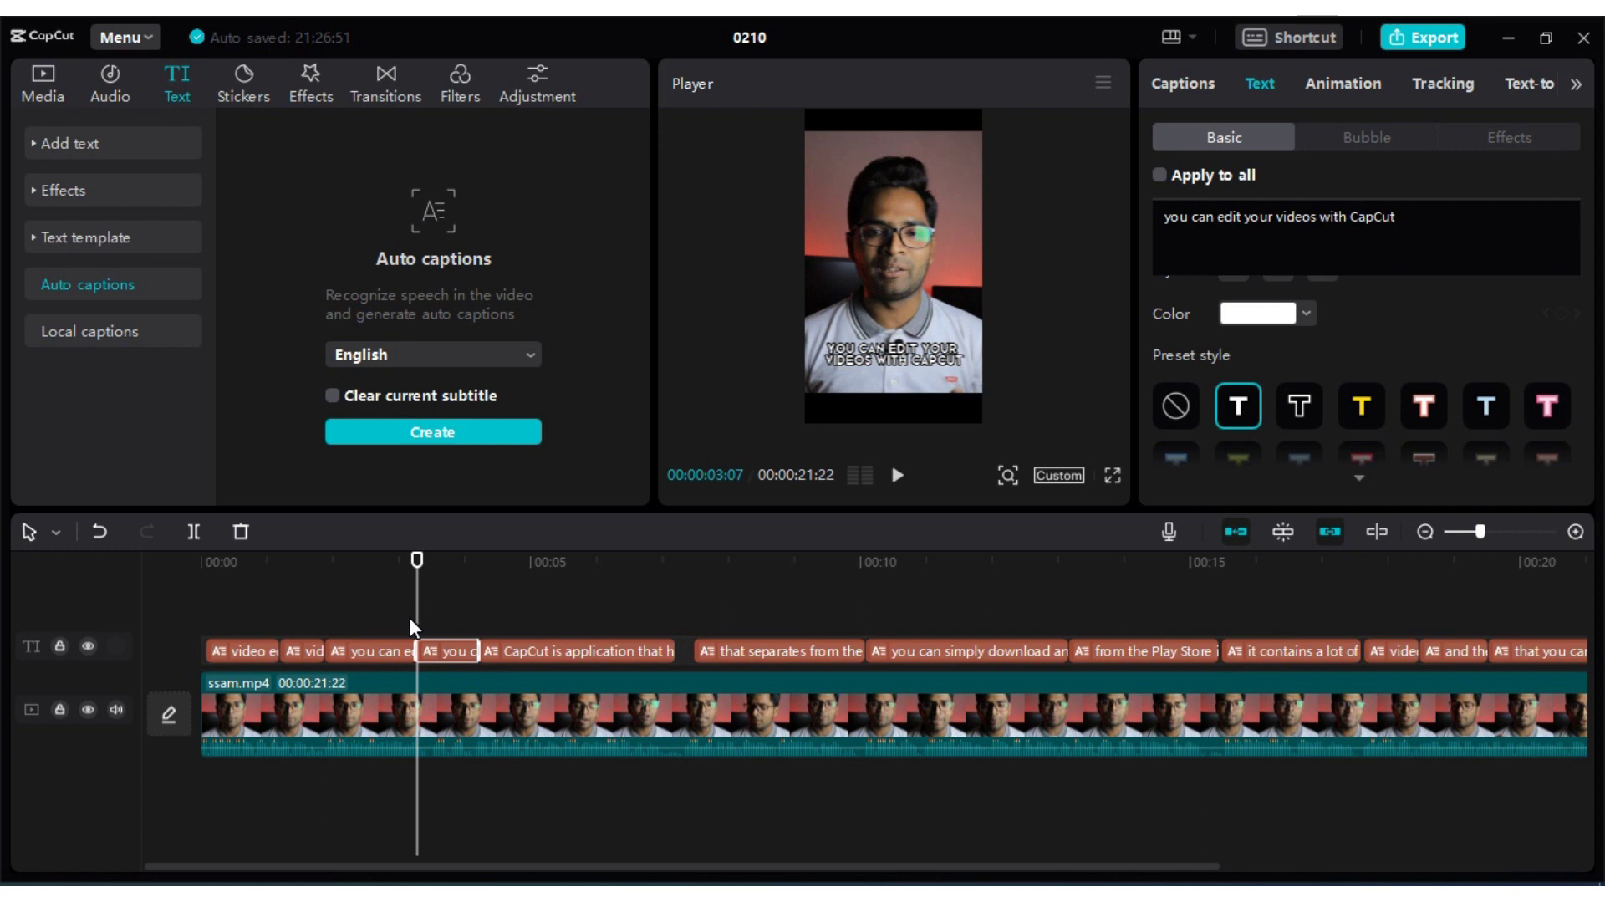
pyautogui.click(385, 624)
pyautogui.click(366, 644)
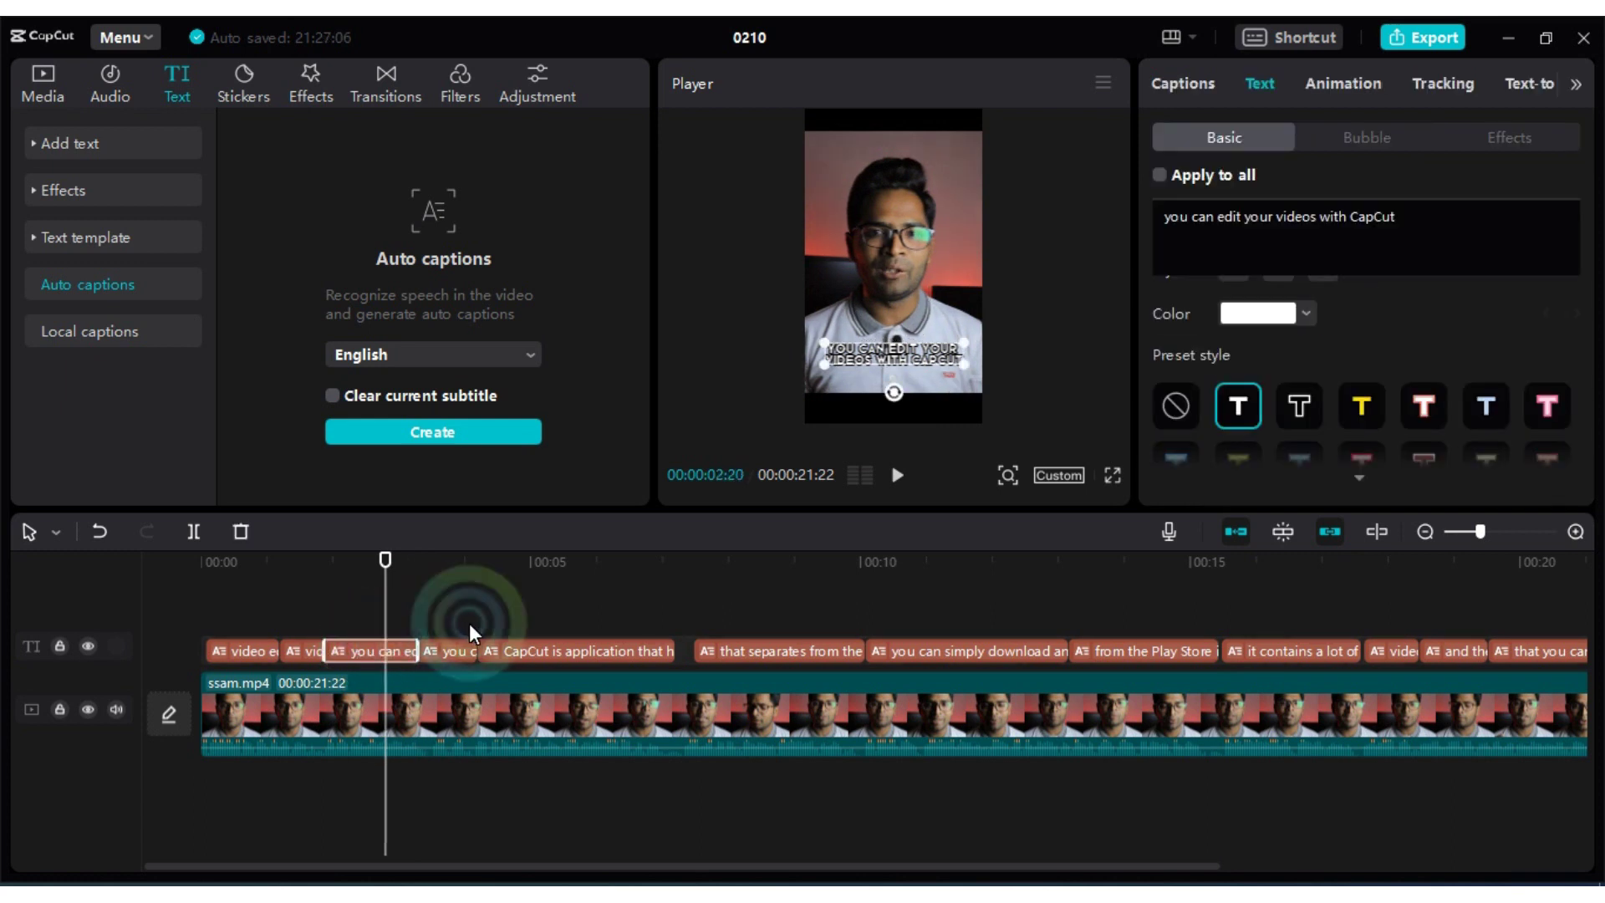
pyautogui.moveTo(438, 607); pyautogui.dragTo(456, 644)
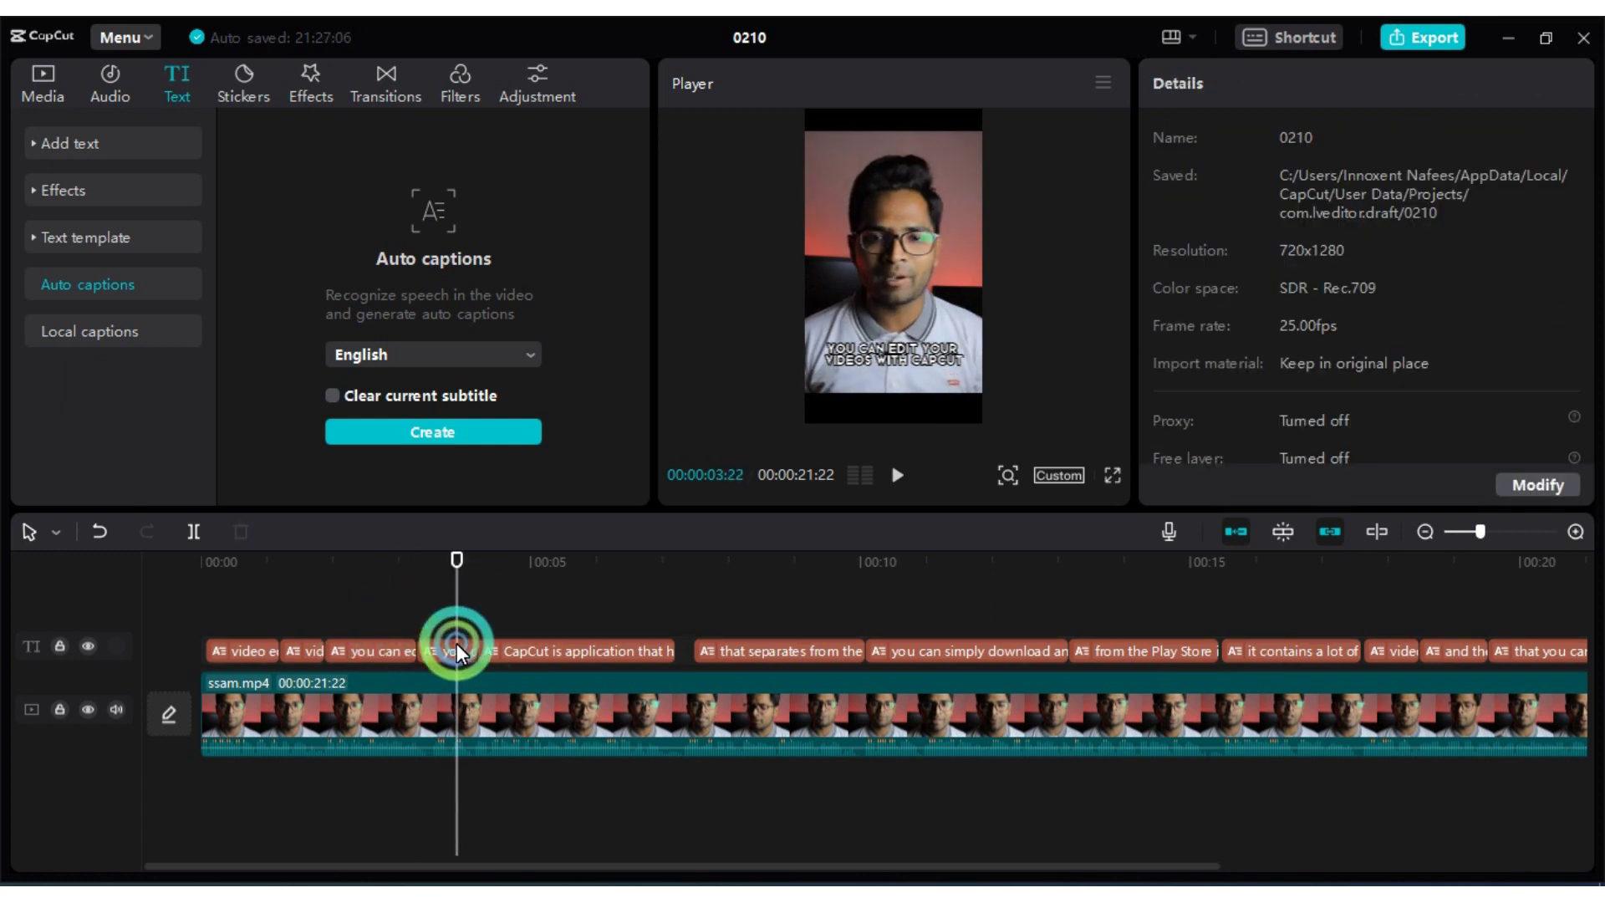
pyautogui.click(433, 652)
pyautogui.click(373, 606)
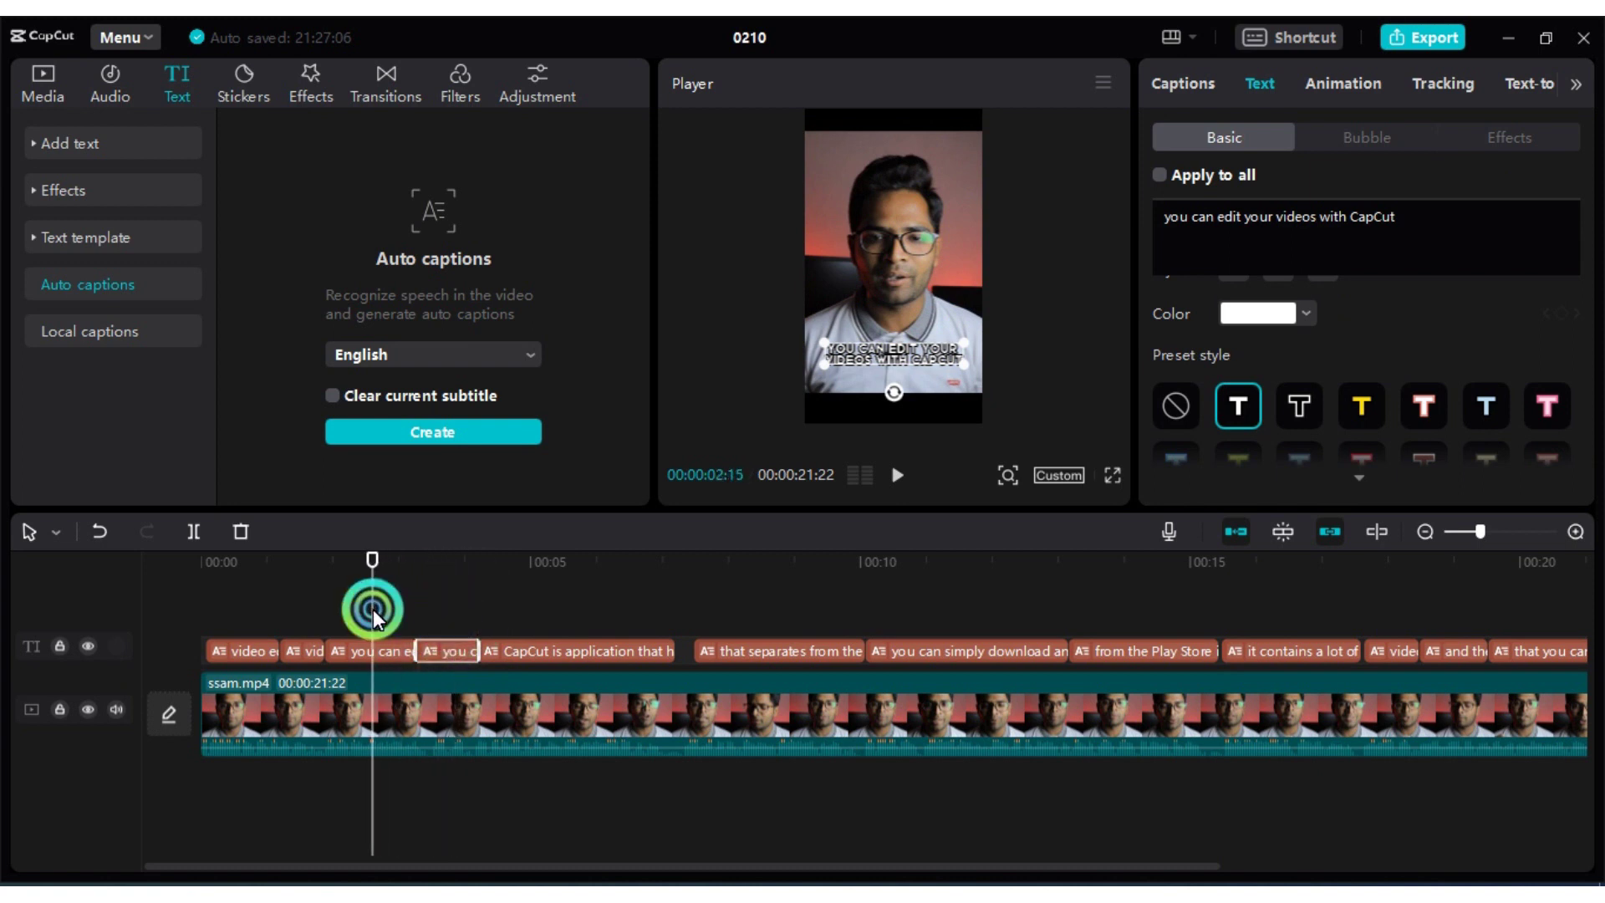
# - In the first half of the split caption, give the words "you can edit your" the yellow preset style, checking the selection in full-screen preview
pyautogui.click(387, 653)
pyautogui.click(1115, 365)
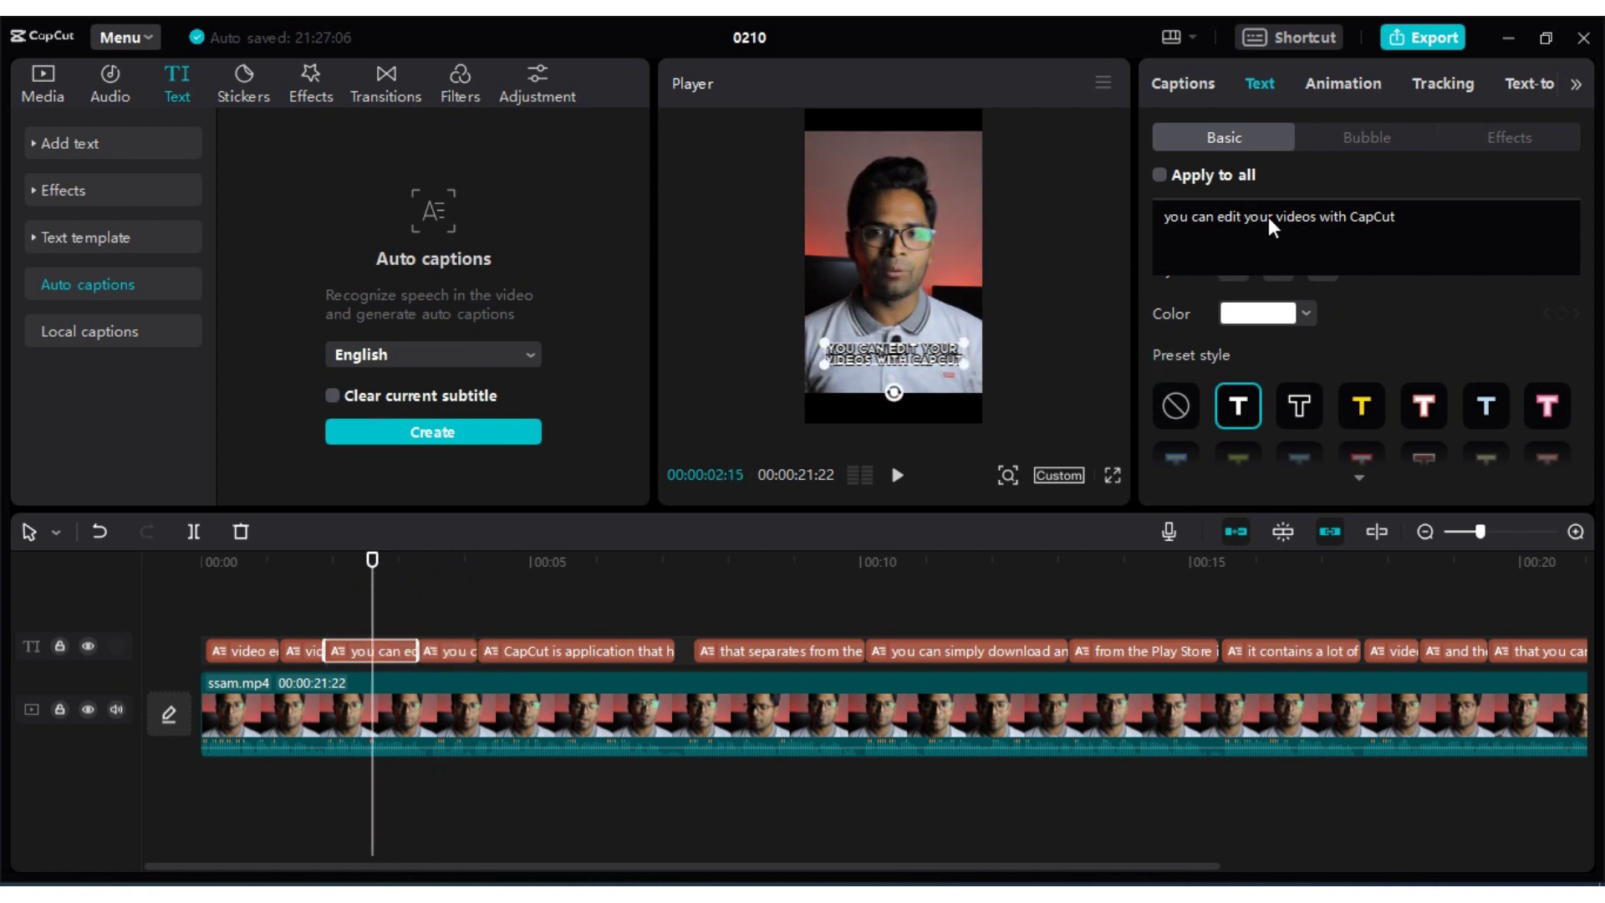
pyautogui.moveTo(1274, 218); pyautogui.dragTo(1158, 221)
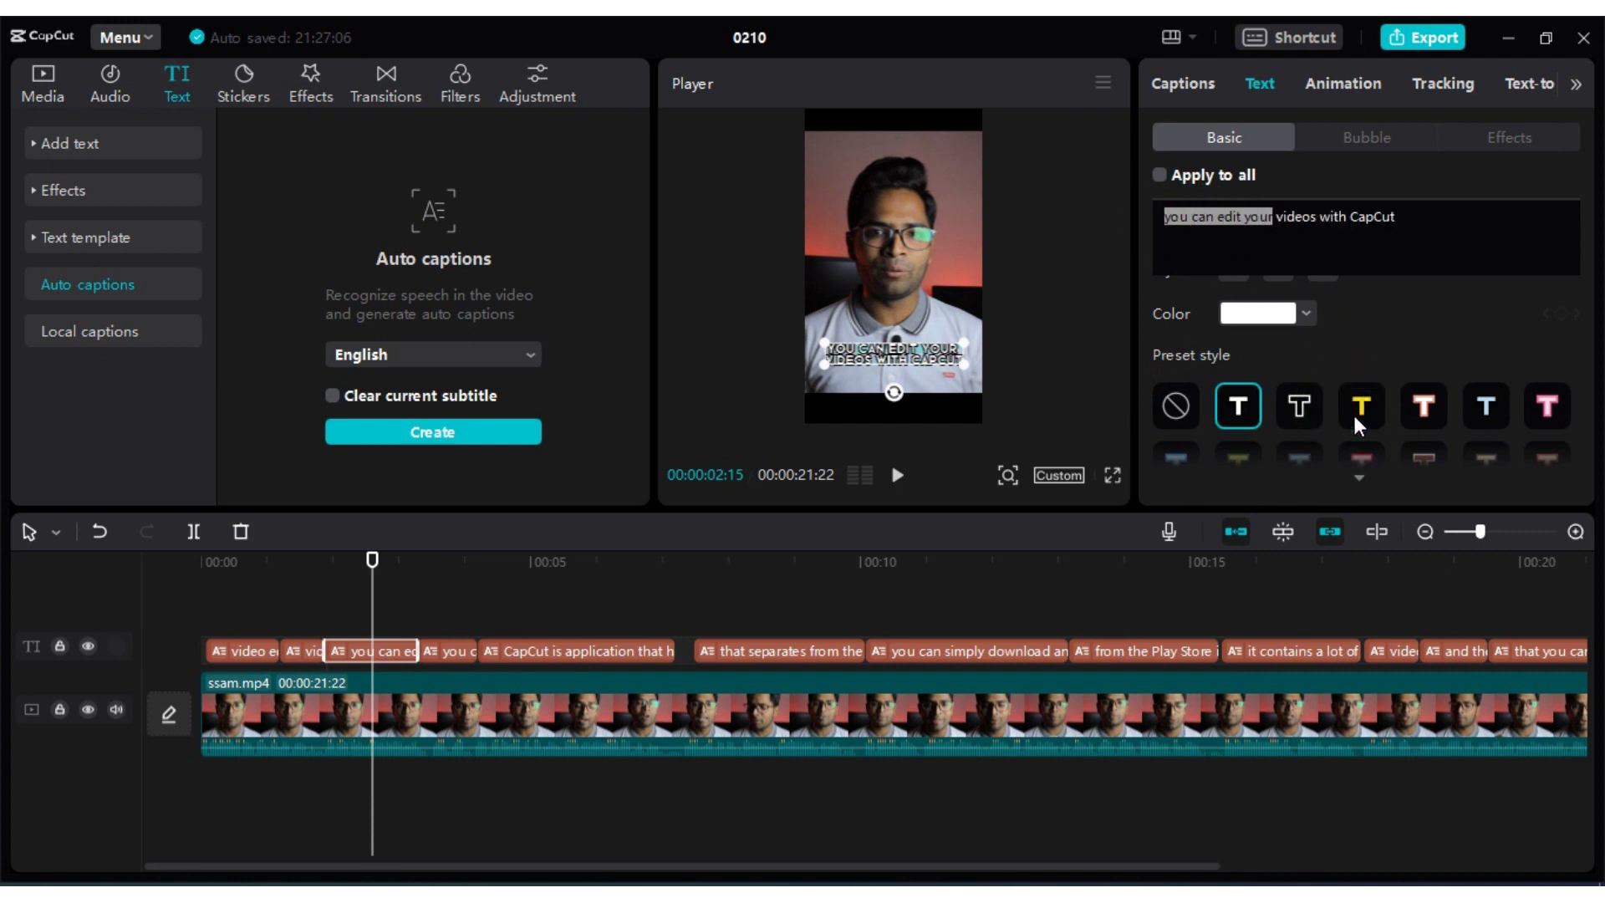
pyautogui.click(1111, 475)
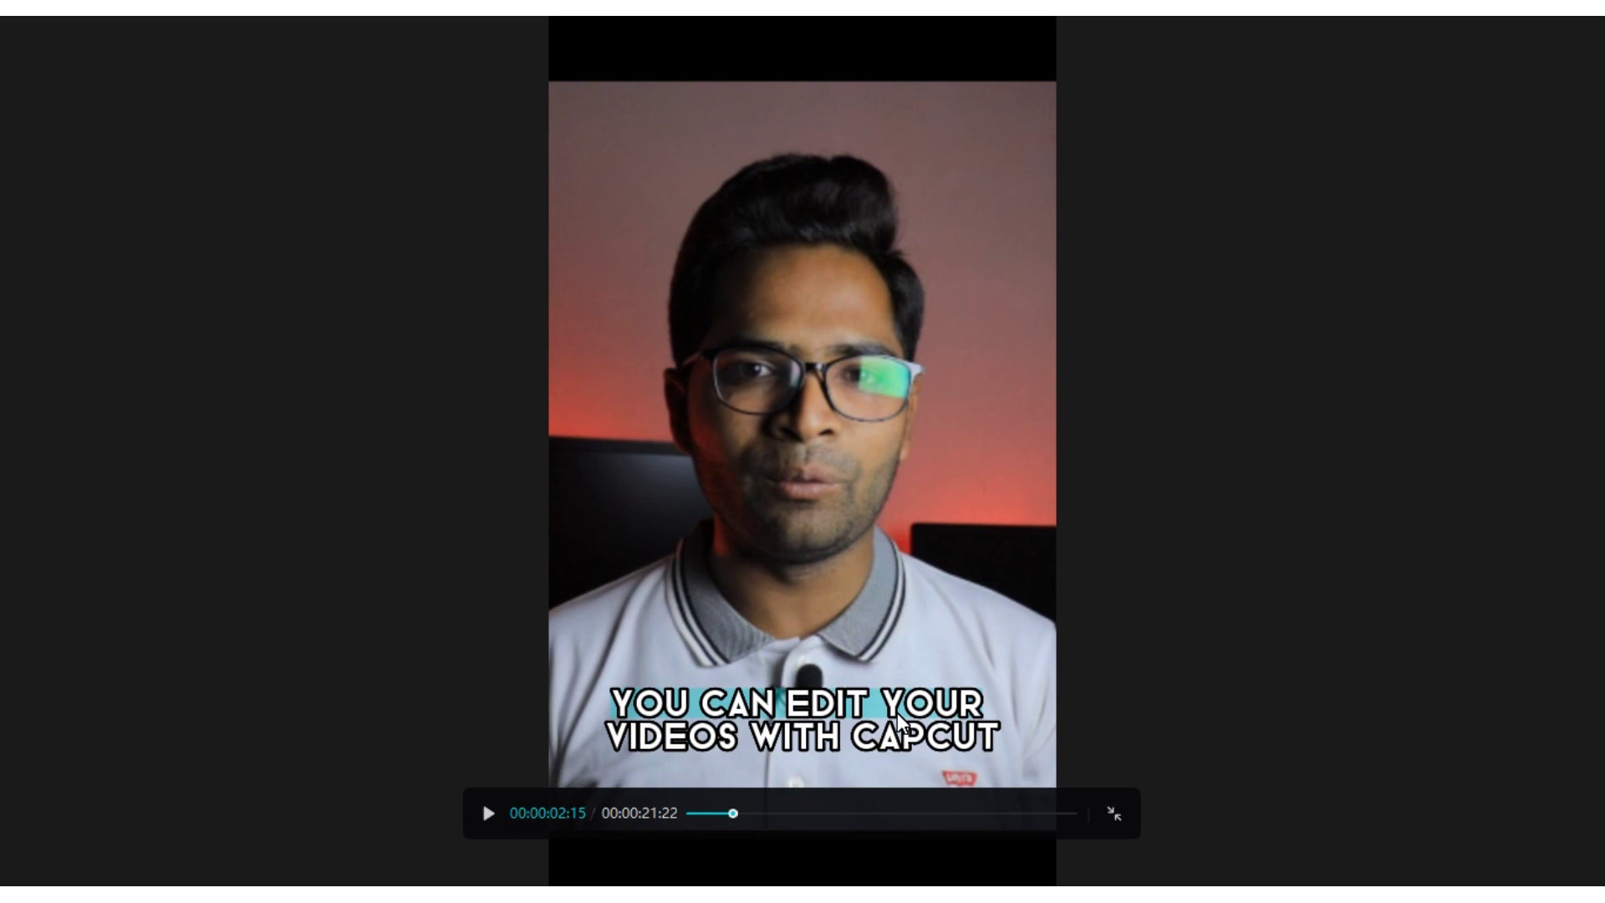
pyautogui.click(1112, 814)
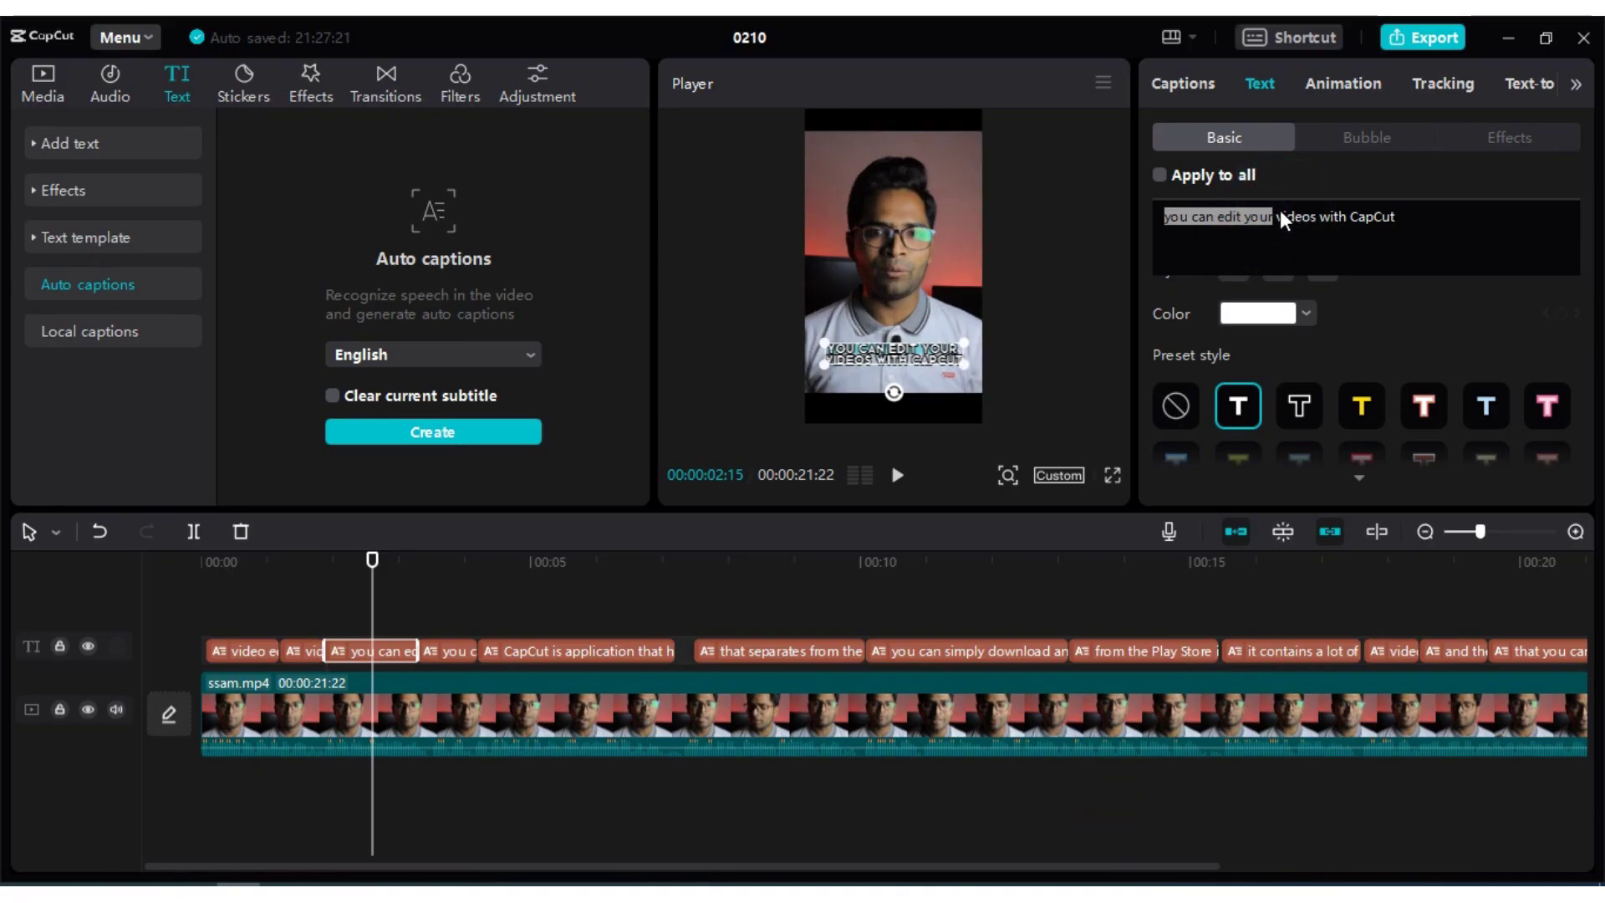
pyautogui.moveTo(1597, 269); pyautogui.dragTo(1580, 208)
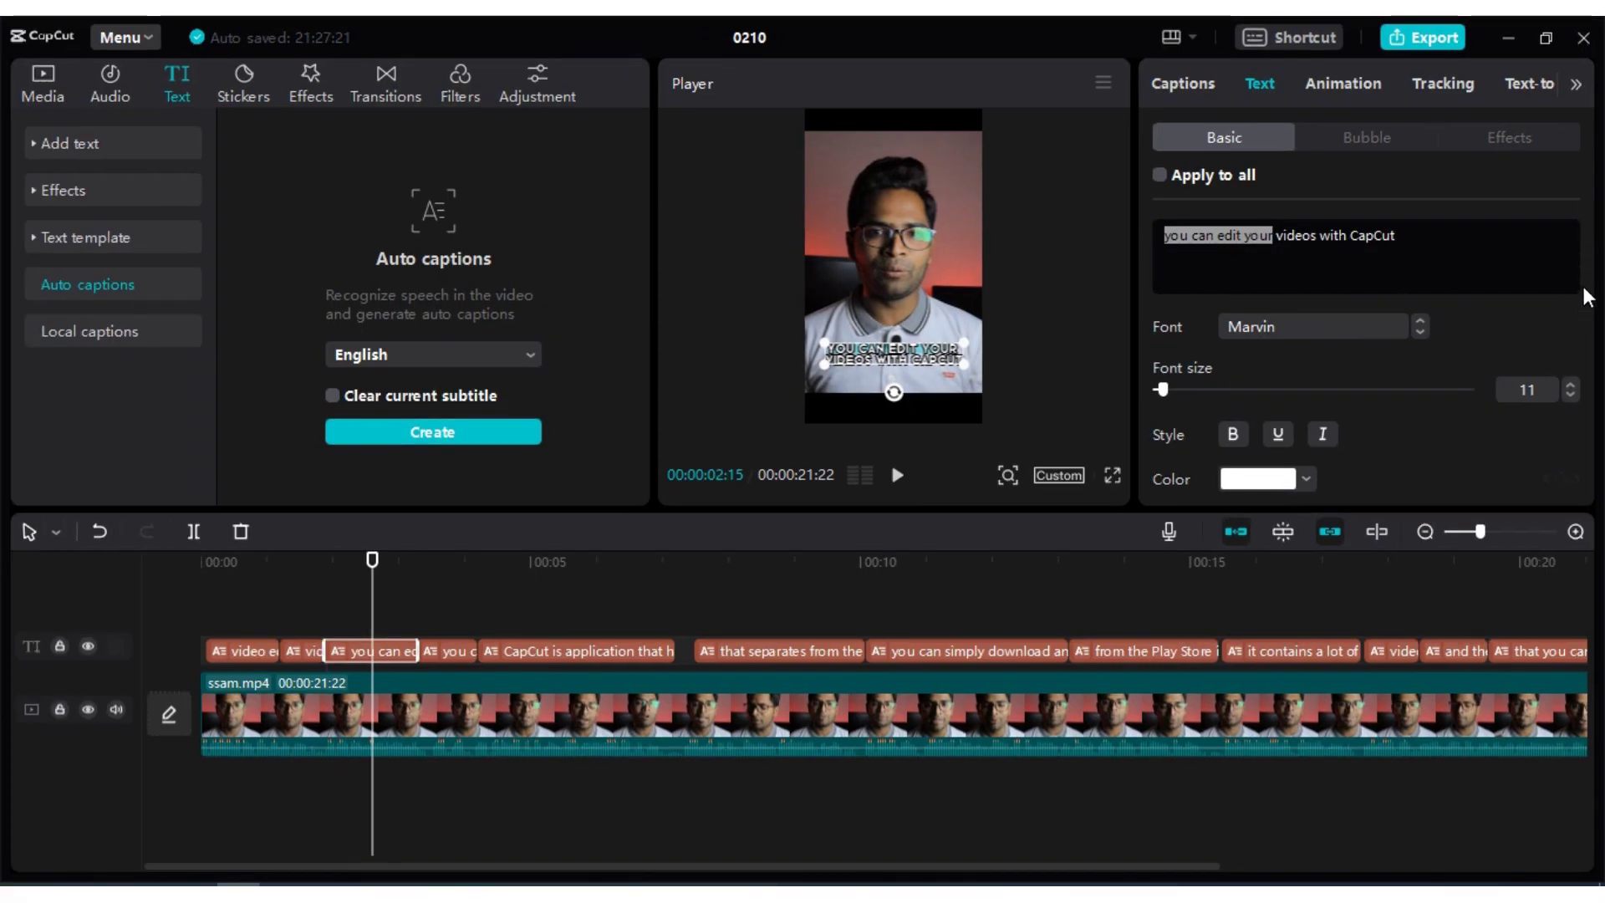
pyautogui.scroll(-4, 1584, 292)
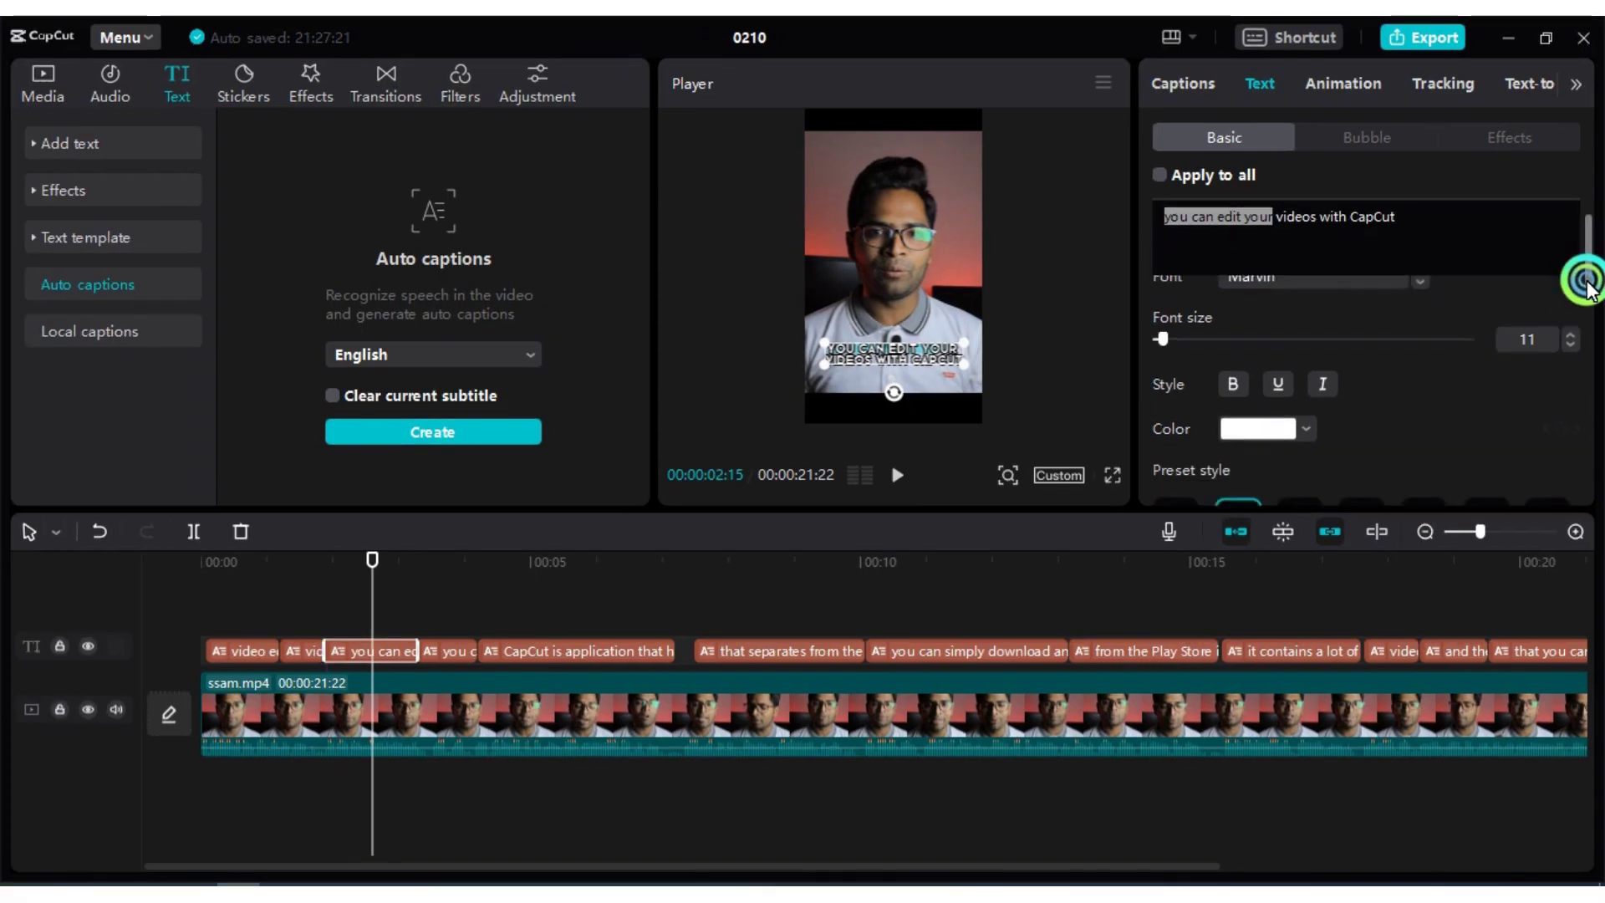
pyautogui.click(1378, 405)
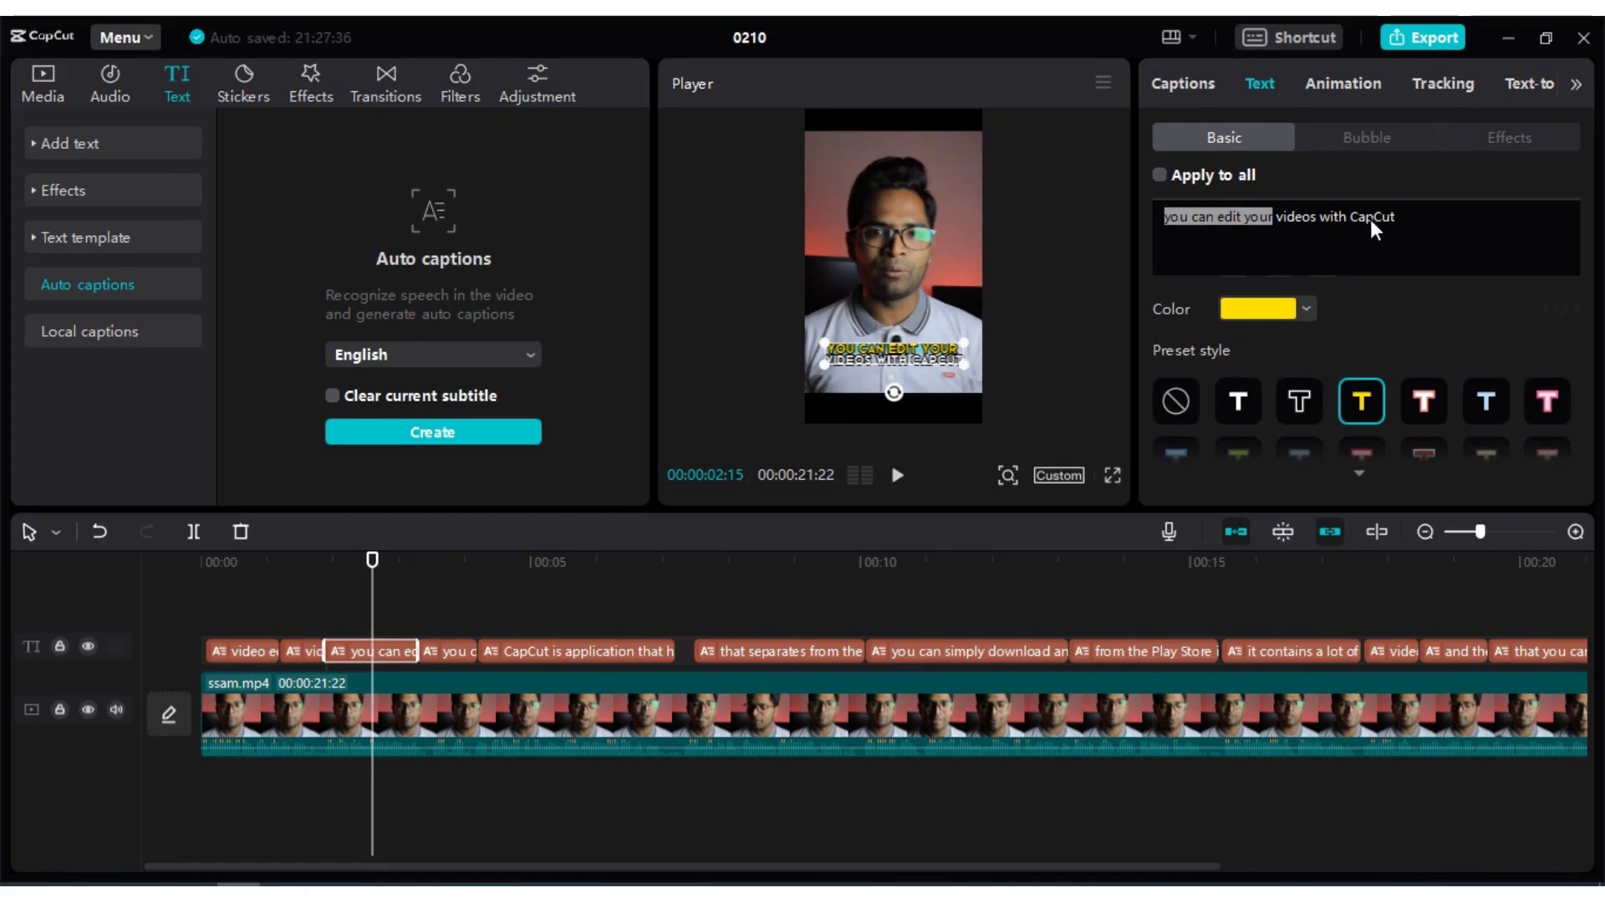
pyautogui.click(1353, 242)
# - In the second half of the split "you can edit your videos with CapCut" caption, give "videos with CapCut" the yellow preset style
pyautogui.click(398, 612)
pyautogui.click(400, 604)
pyautogui.click(429, 608)
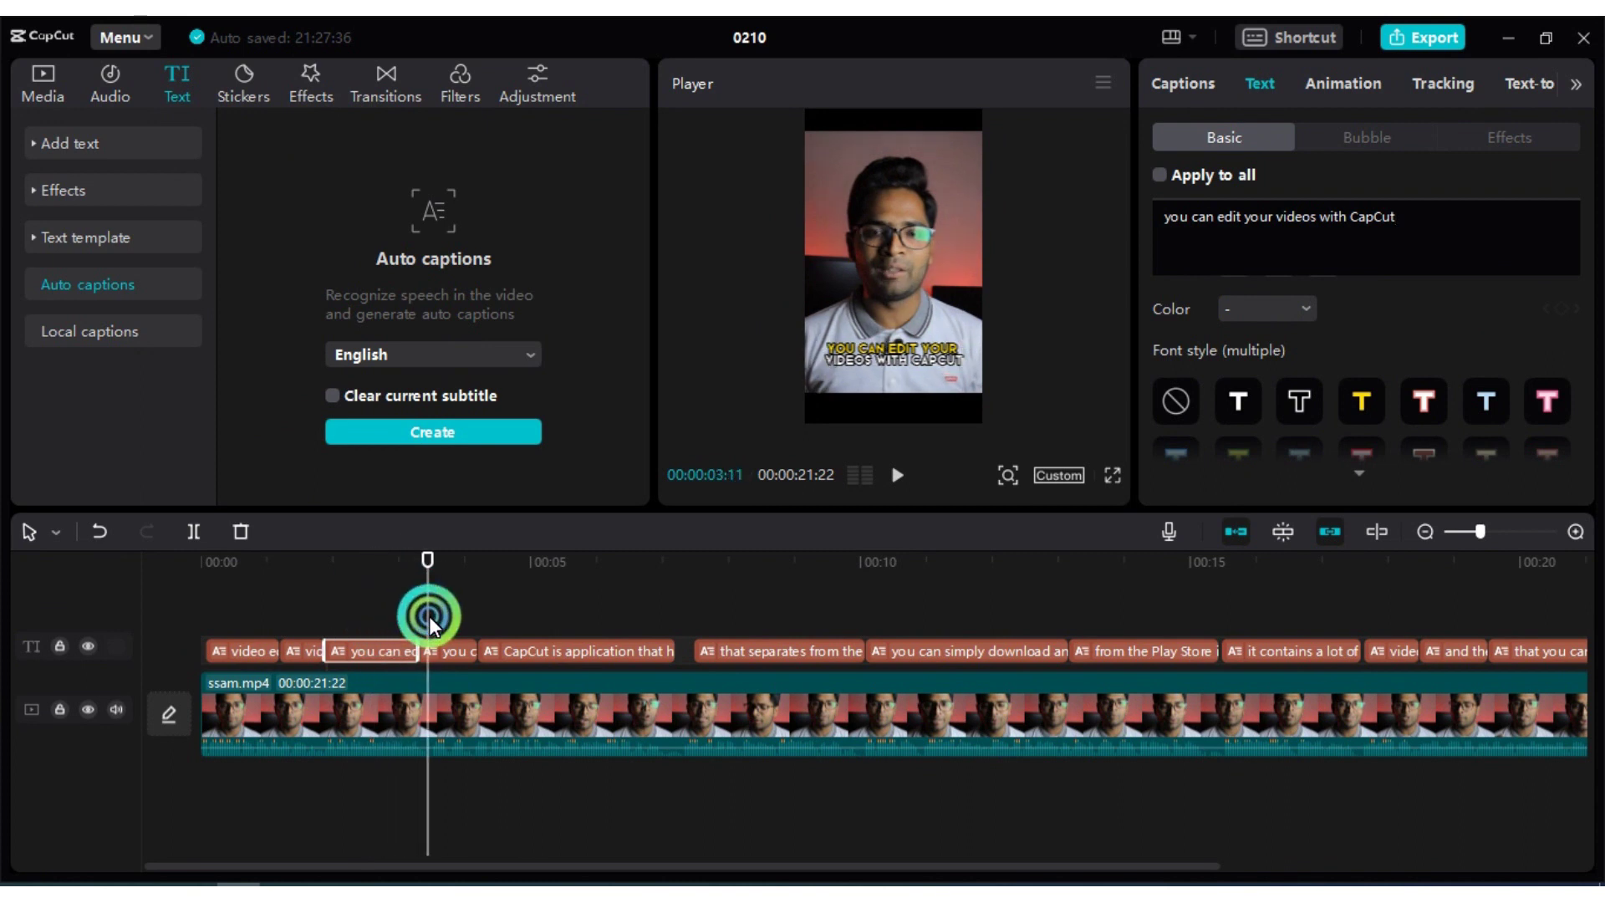
pyautogui.click(449, 651)
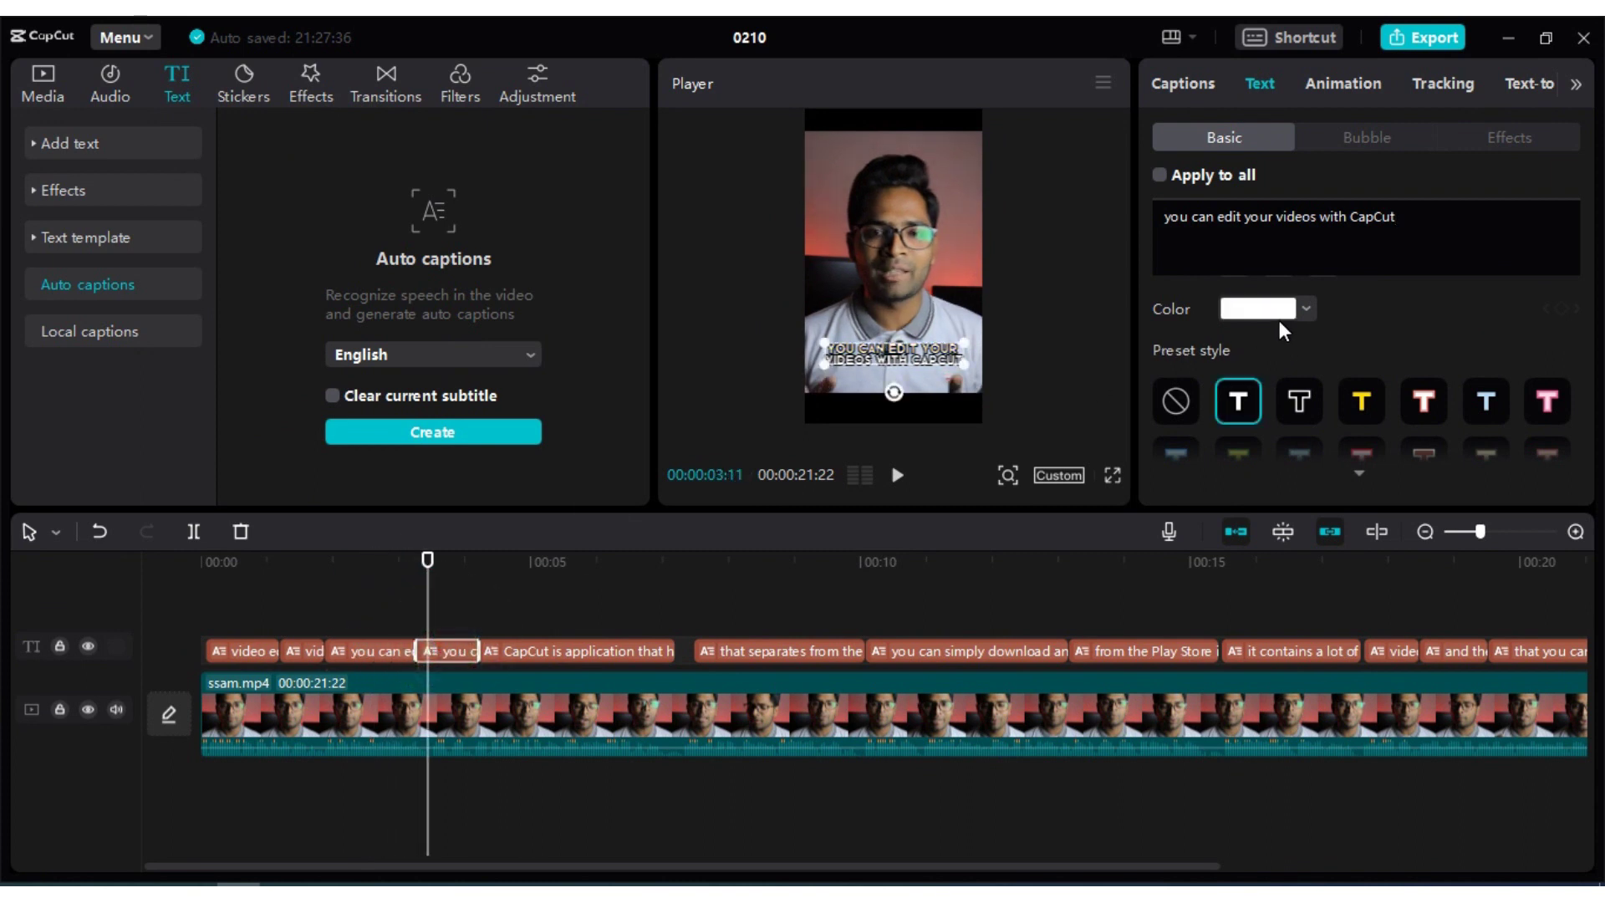
pyautogui.moveTo(1277, 219); pyautogui.dragTo(1387, 233)
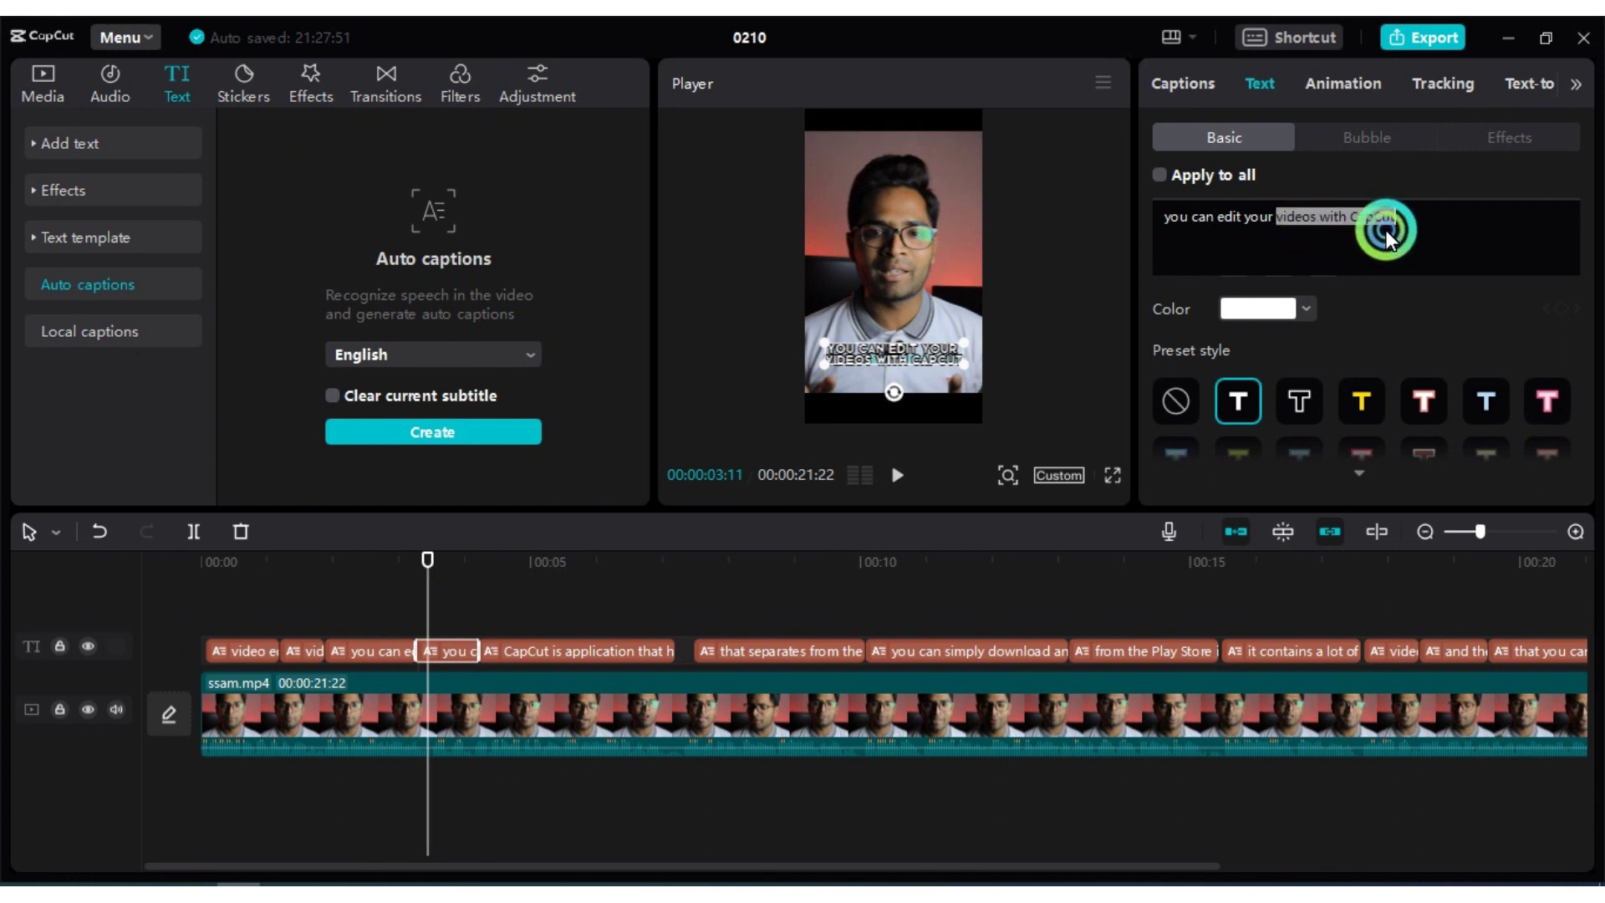
pyautogui.click(1361, 402)
# - Play the video from the start in full-screen preview to check the highlighted captions, leave full screen and pause at 00:00:06:08
pyautogui.moveTo(354, 589); pyautogui.dragTo(189, 600)
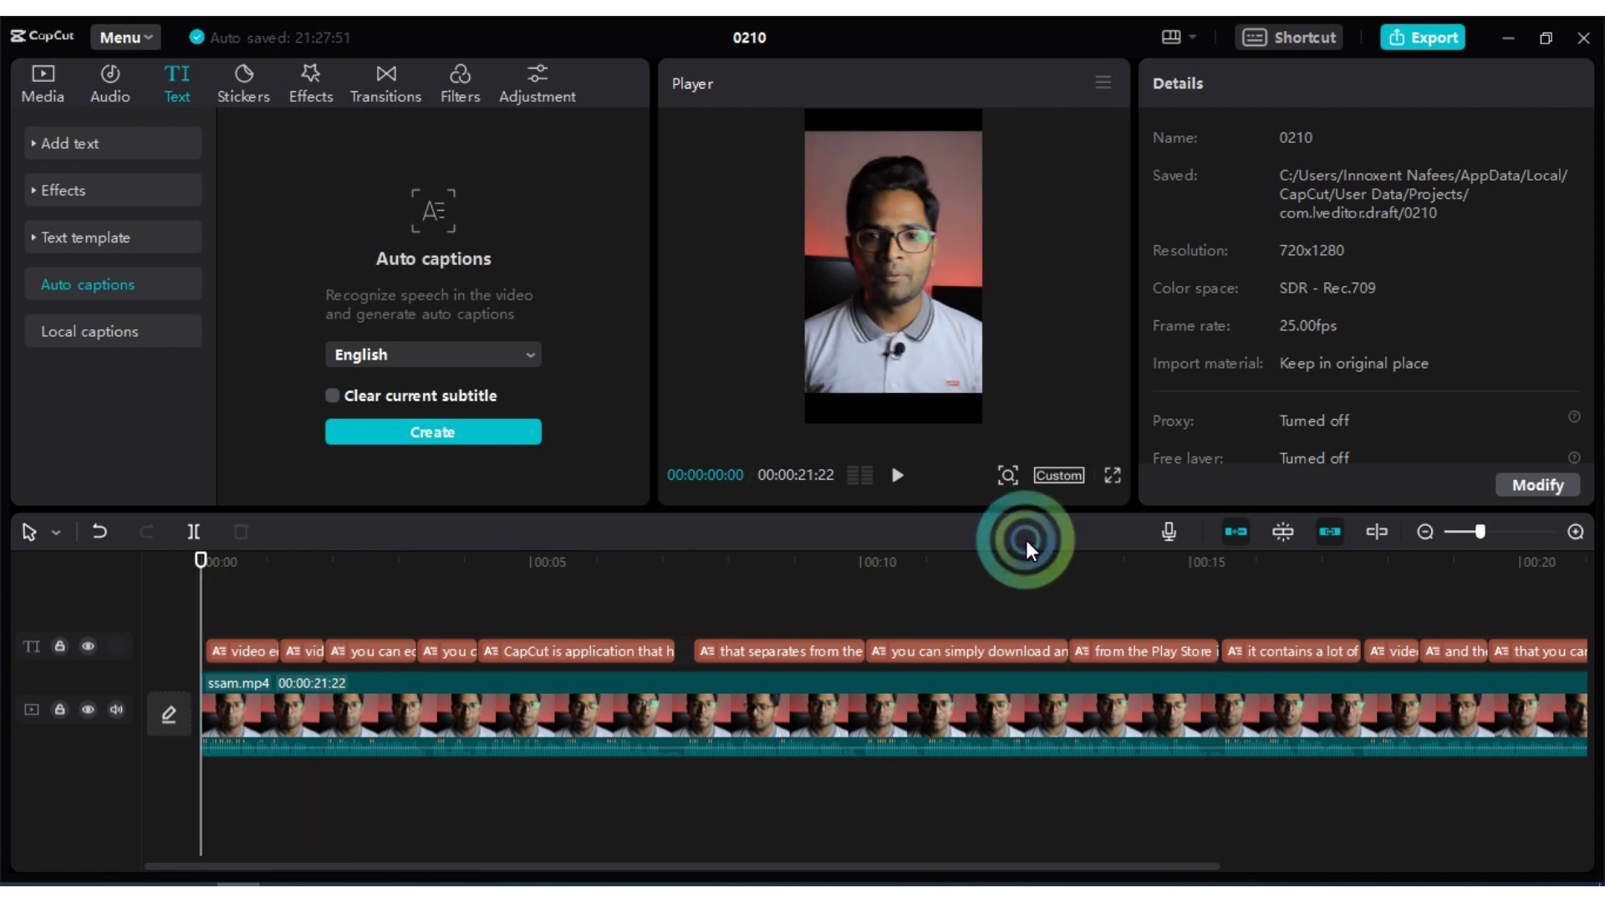
pyautogui.click(1113, 476)
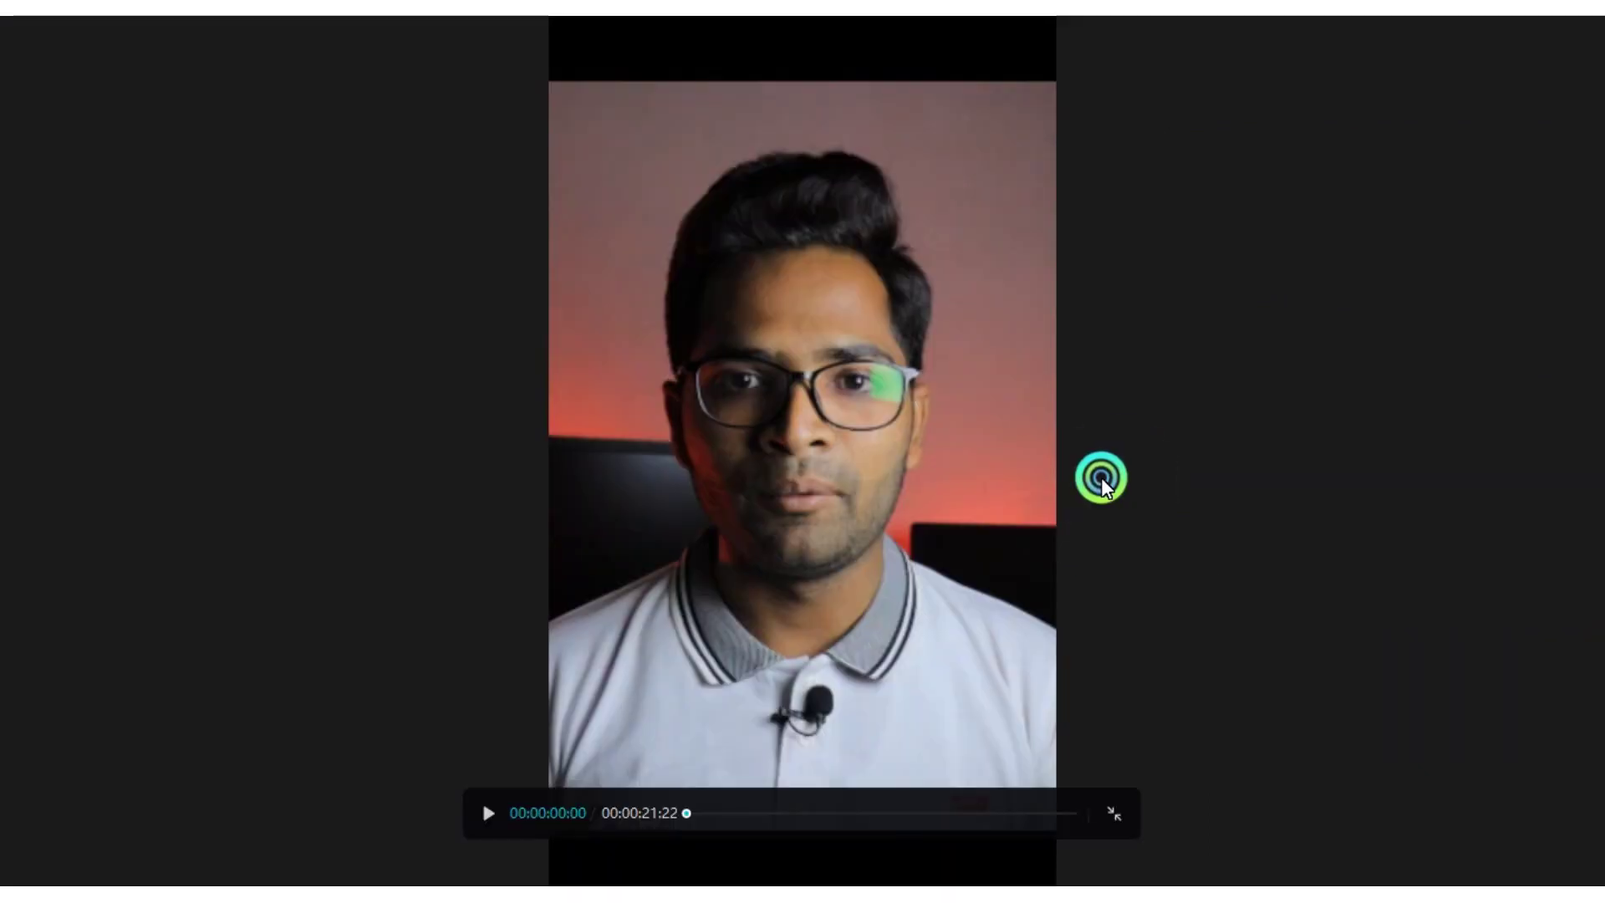
pyautogui.click(516, 805)
pyautogui.click(477, 815)
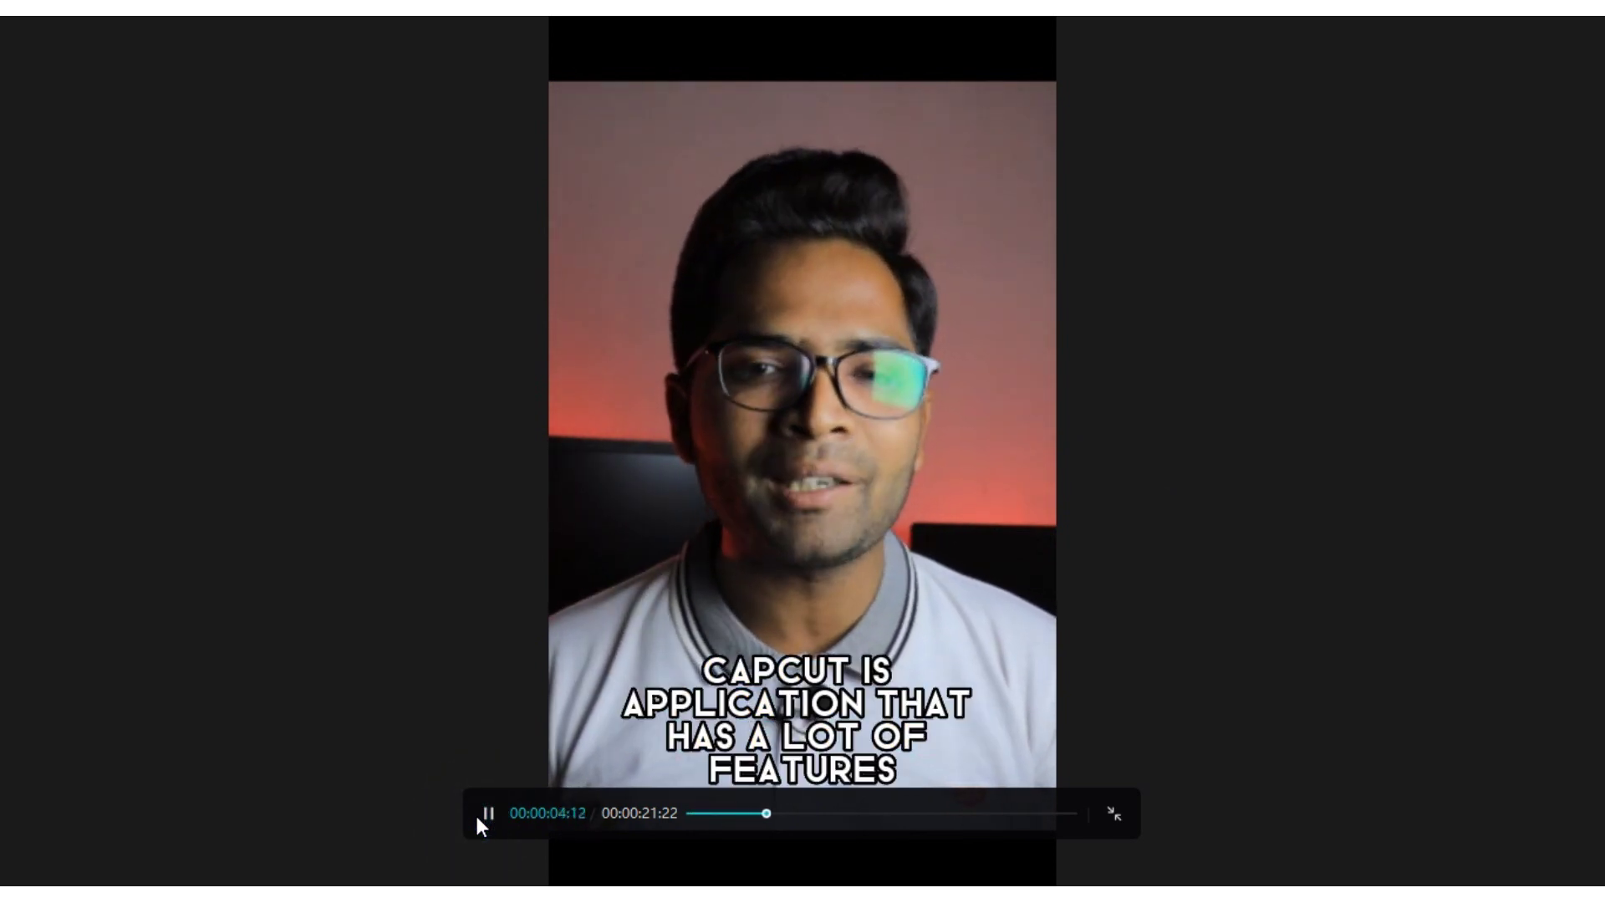
pyautogui.press('Escape')
pyautogui.press('space')
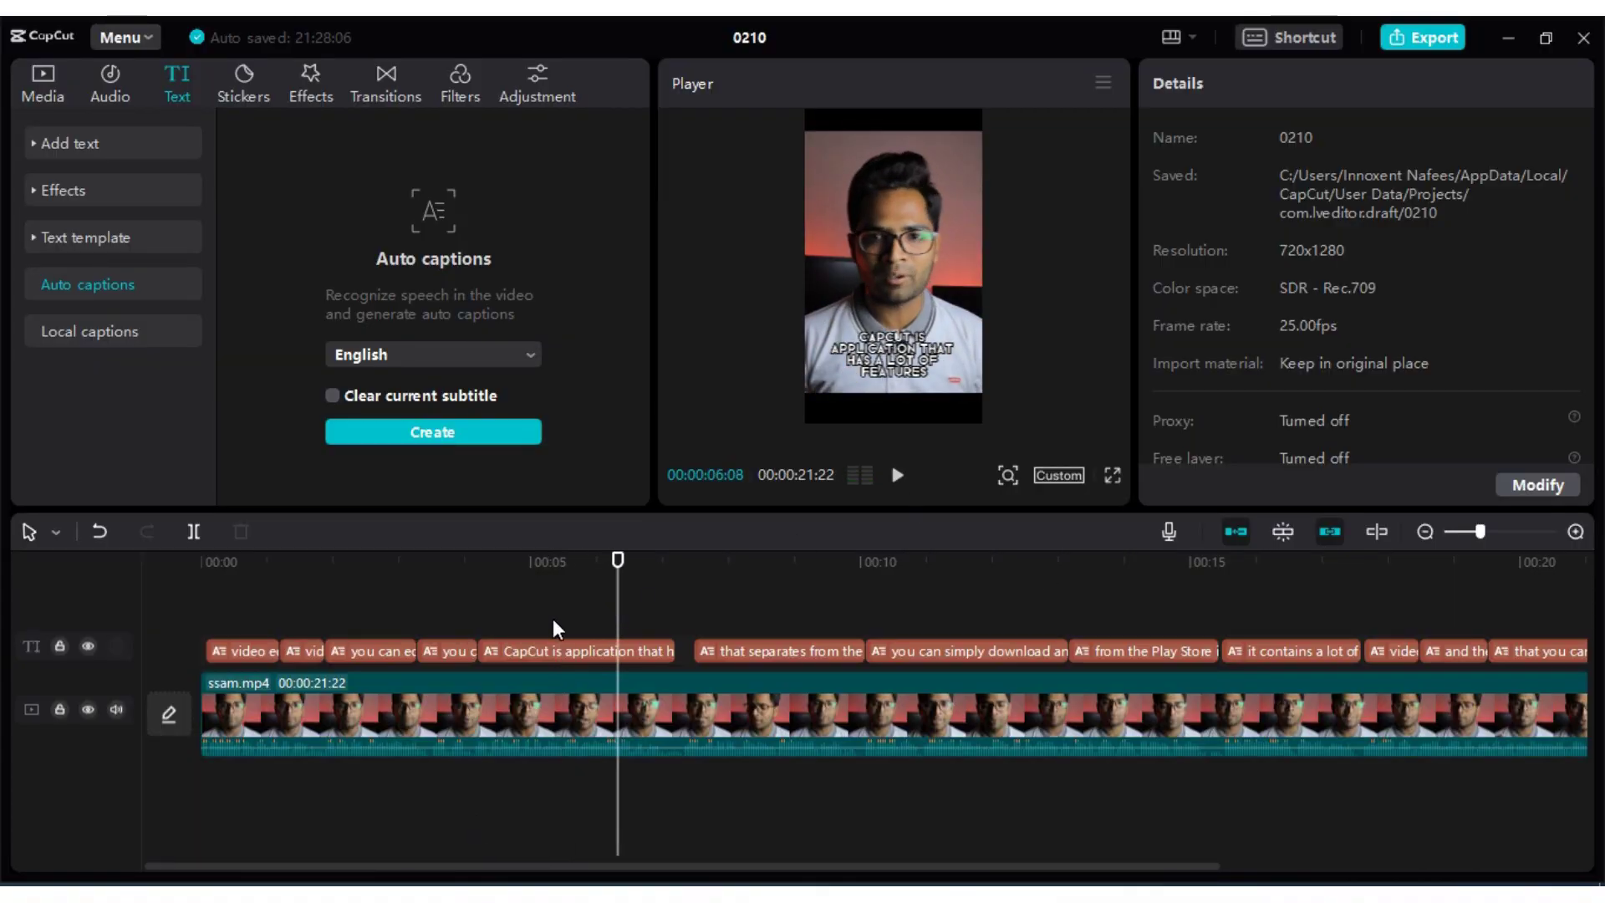
# - Place the playhead at 00:00:01:05, where the caption half with "a cool thing" in yellow begins, and select that caption
pyautogui.moveTo(618, 558); pyautogui.dragTo(280, 588)
pyautogui.click(219, 568)
pyautogui.click(280, 587)
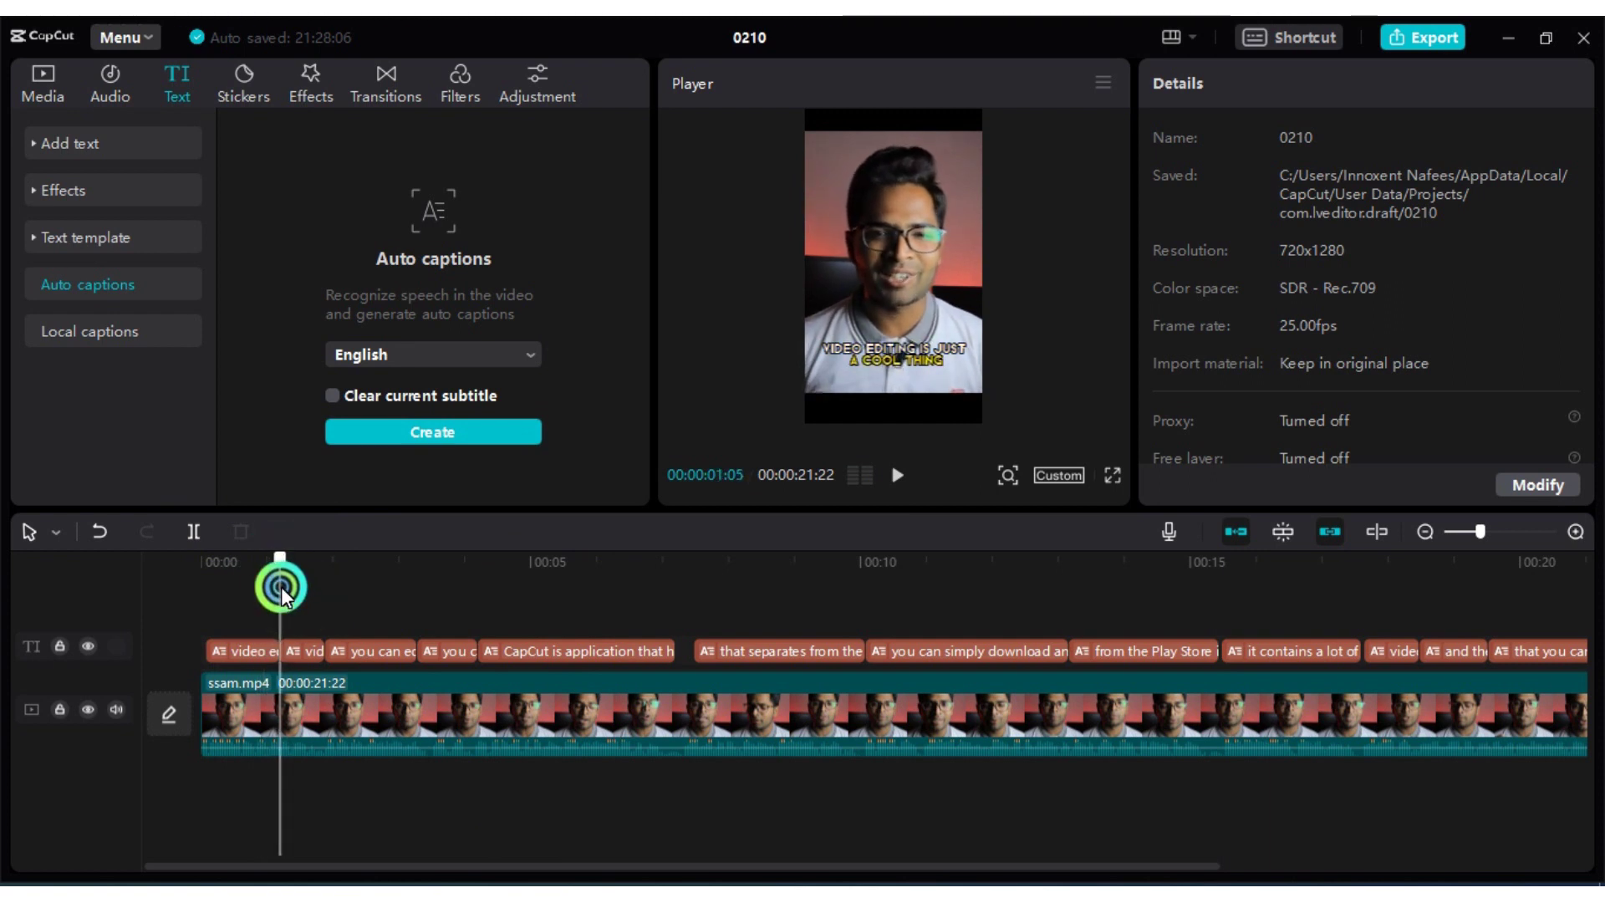
pyautogui.click(299, 642)
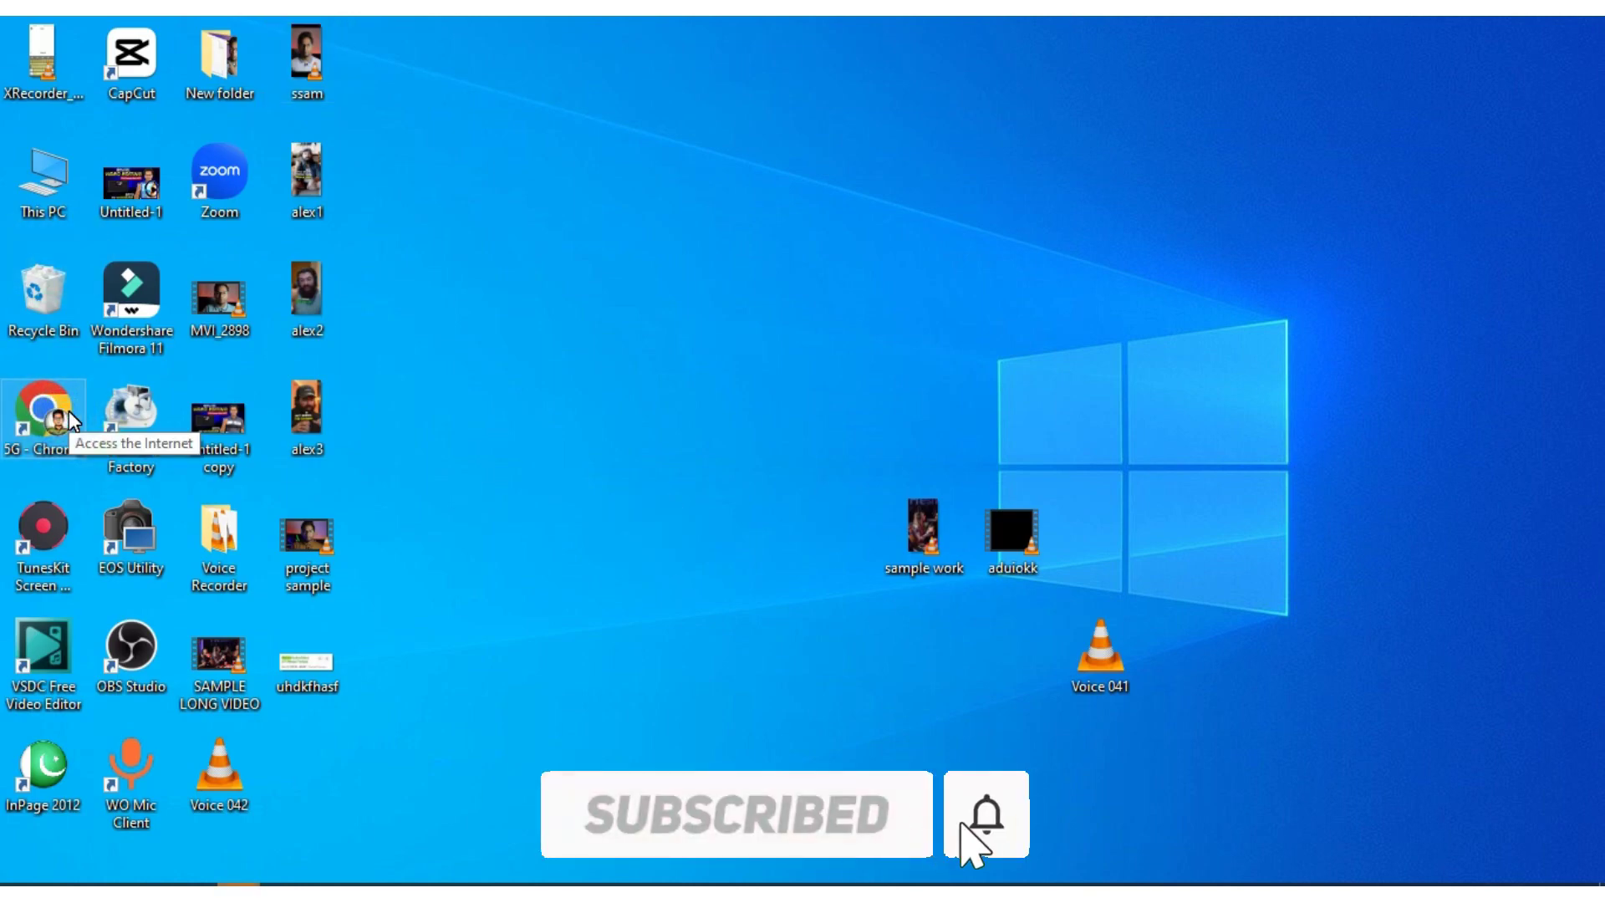
# - Switch to Google Chrome
pyautogui.doubleClick(44, 409)
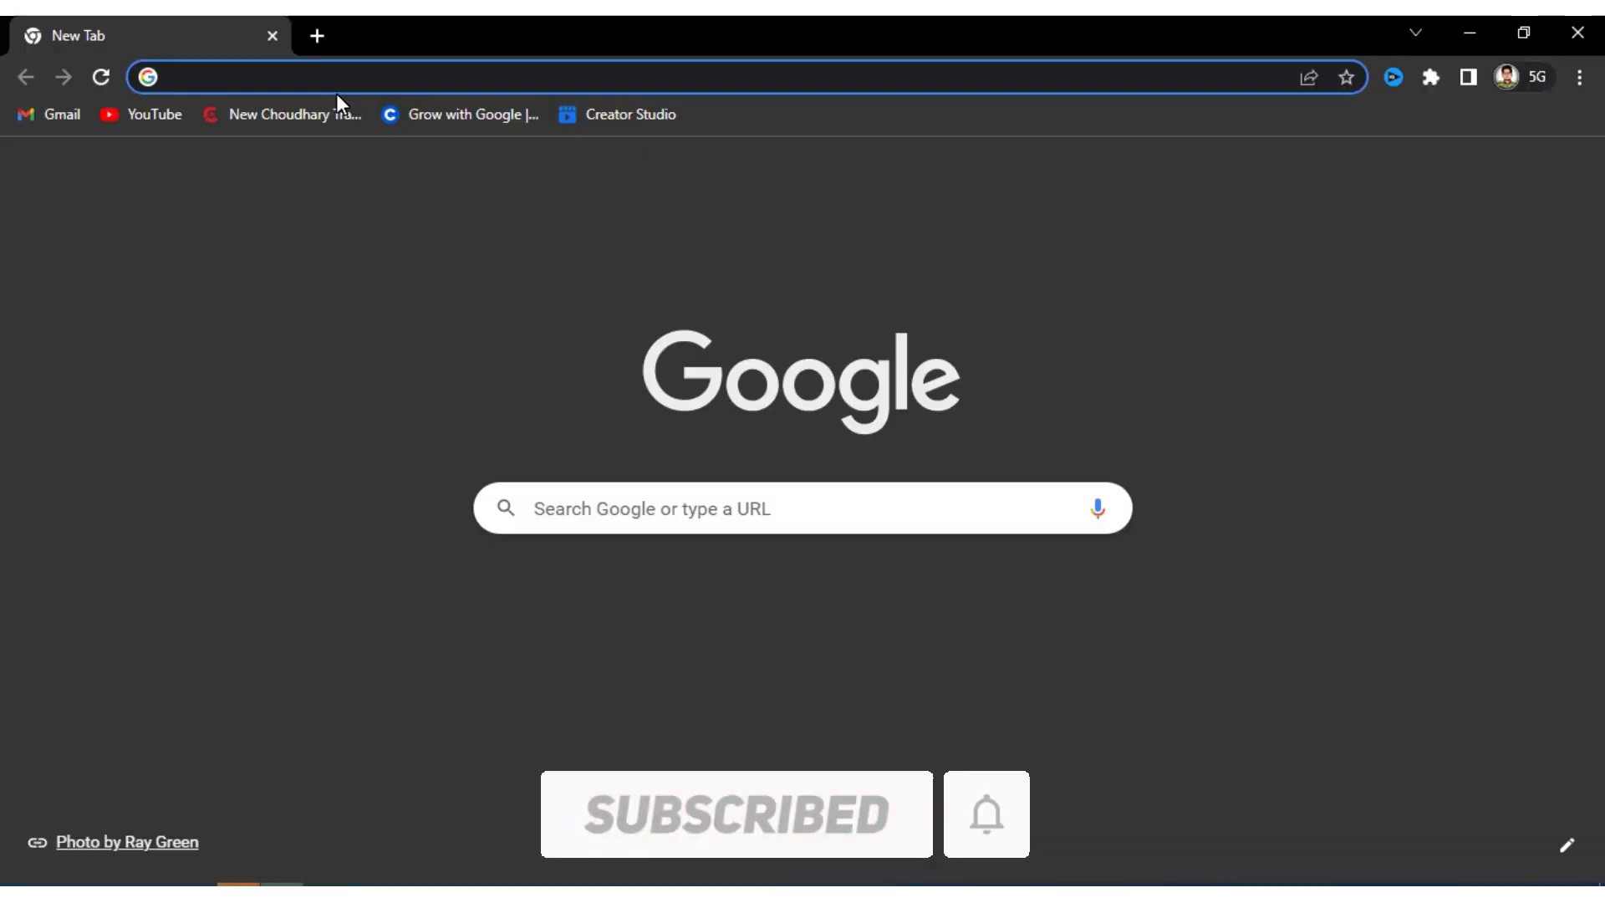
pyautogui.write('lovely emo')
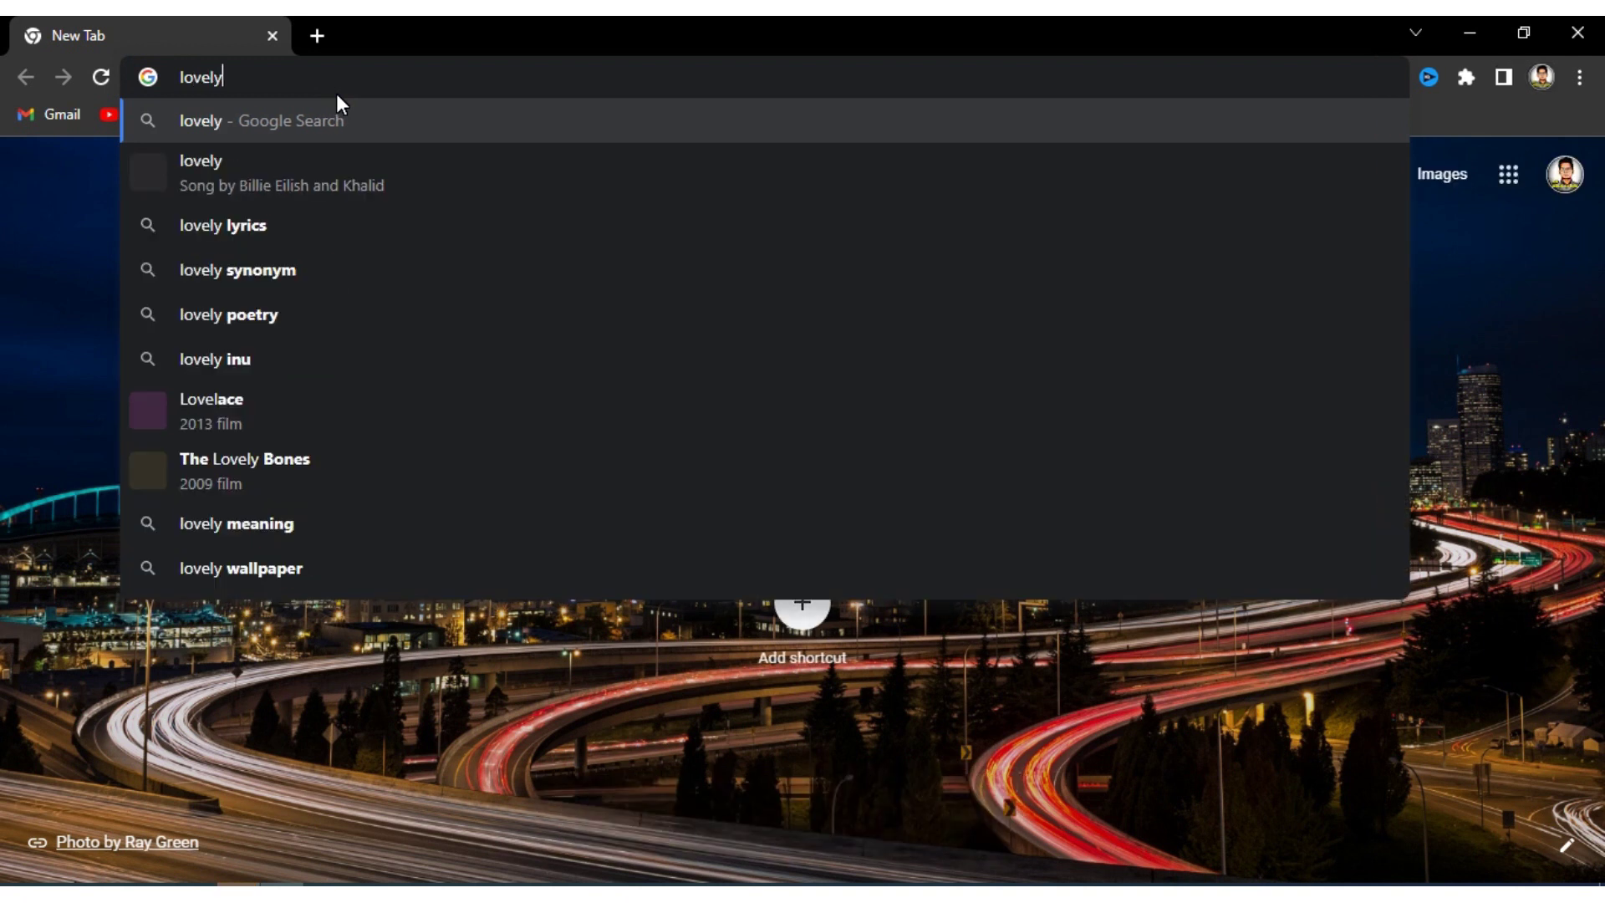
pyautogui.press('BackSpace')
pyautogui.press('BackSpace')
pyautogui.press('BackSpace')
pyautogui.press('BackSpace')
pyautogui.press('BackSpace')
pyautogui.press('BackSpace')
pyautogui.press('BackSpace')
pyautogui.press('BackSpace')
pyautogui.press('BackSpace')
pyautogui.press('BackSpace')
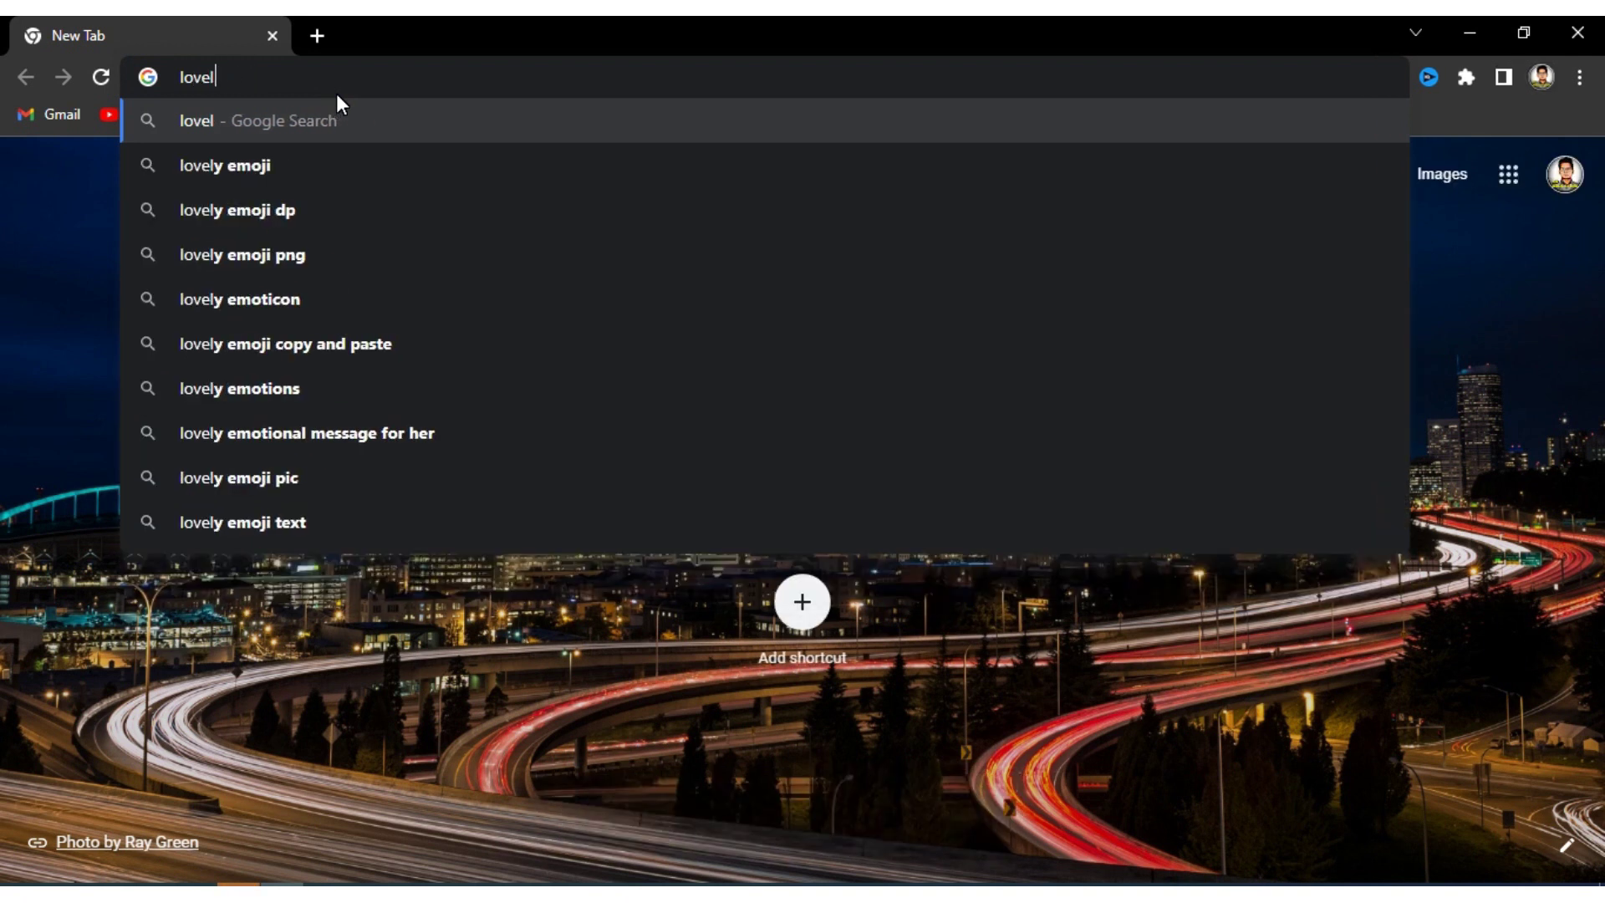
# - Search Google for "cool emoji" and refine the search to "cool emoji png"
pyautogui.write('coo')
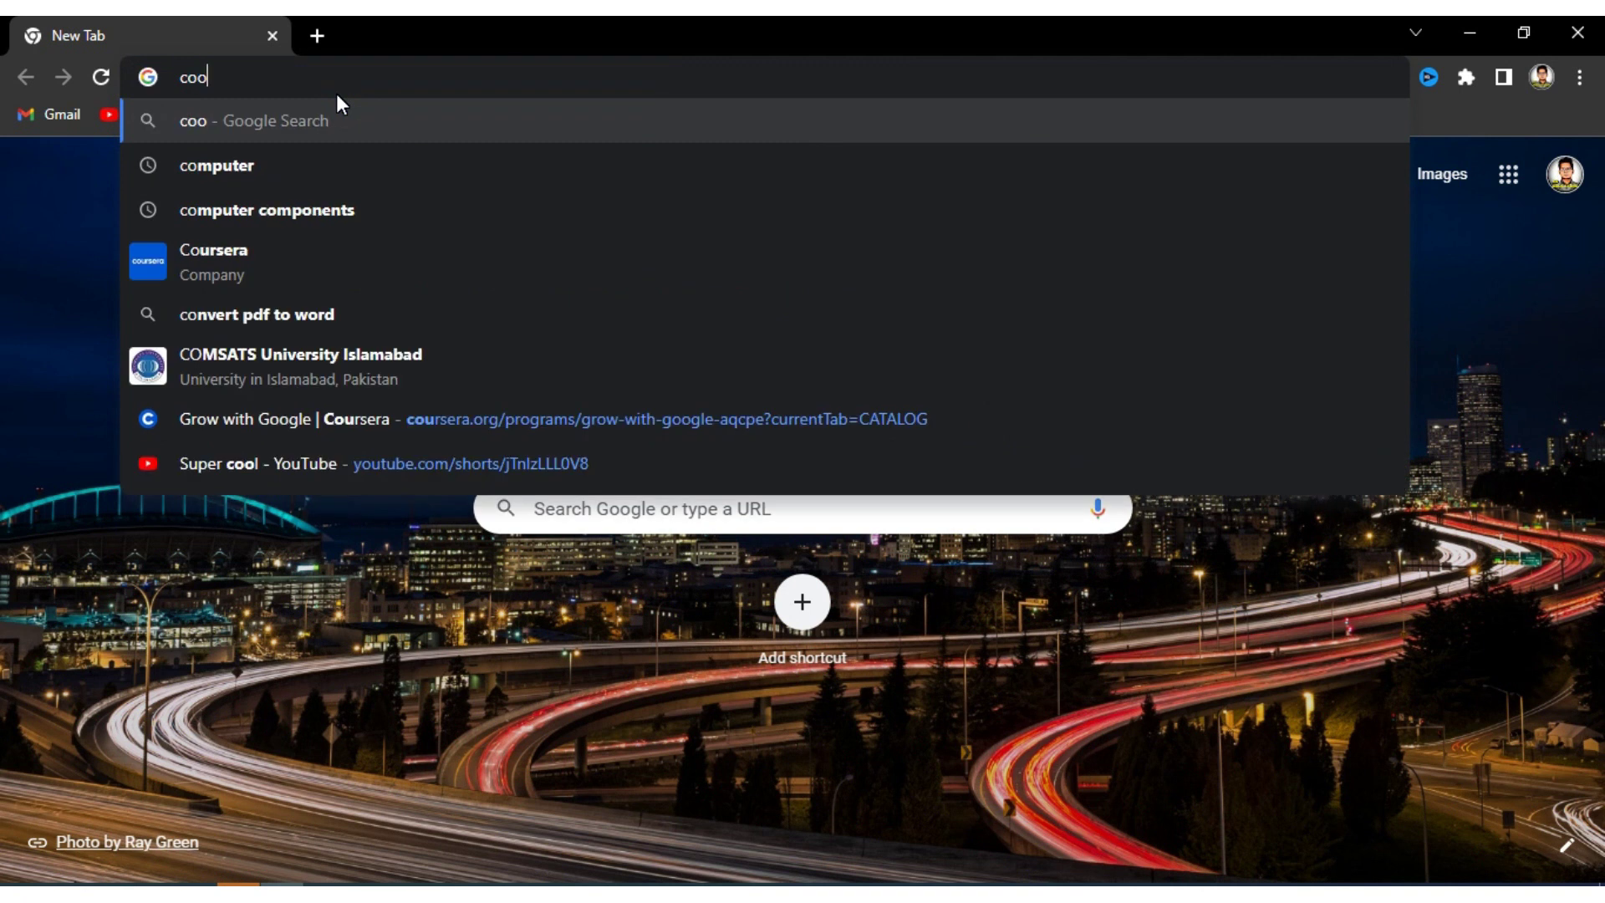
pyautogui.write('l emoji')
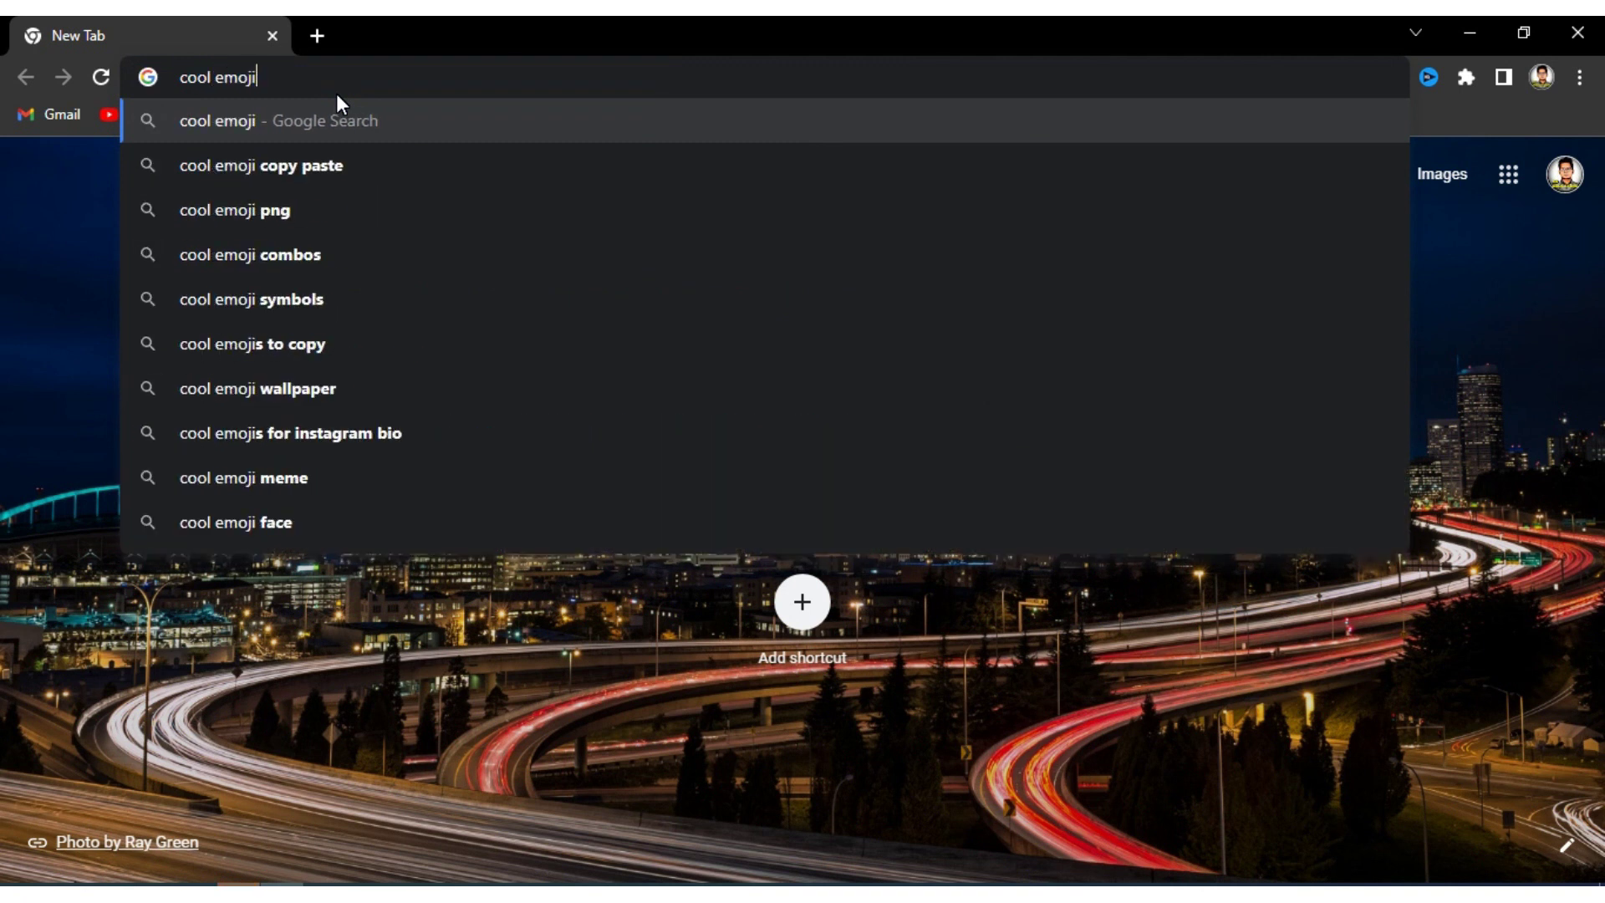
pyautogui.press('Return')
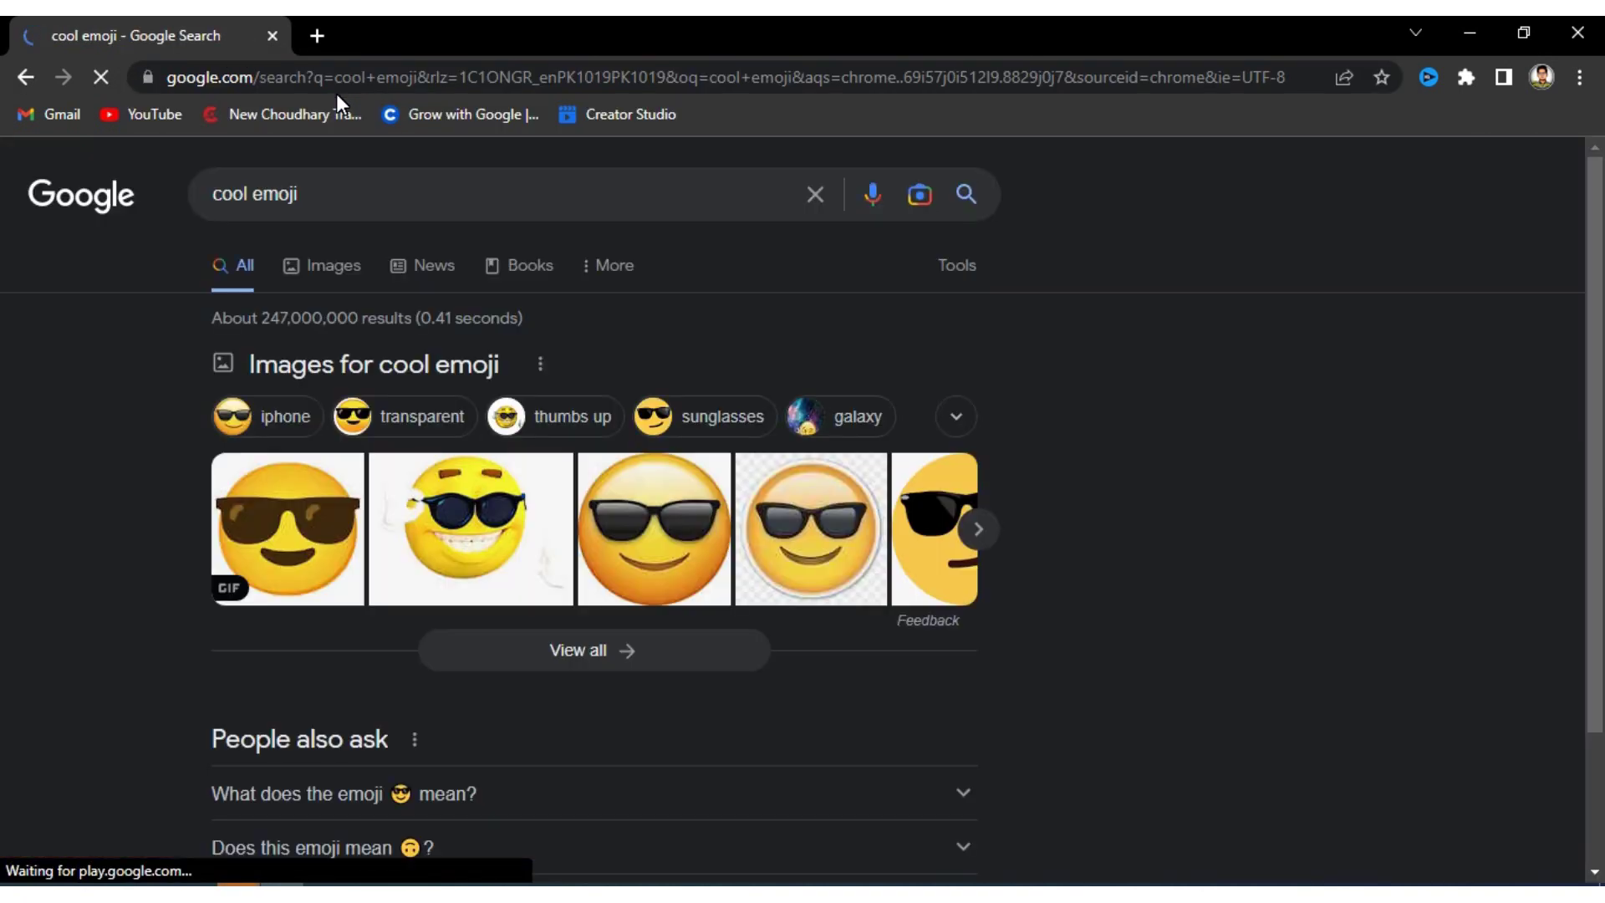
pyautogui.click(353, 188)
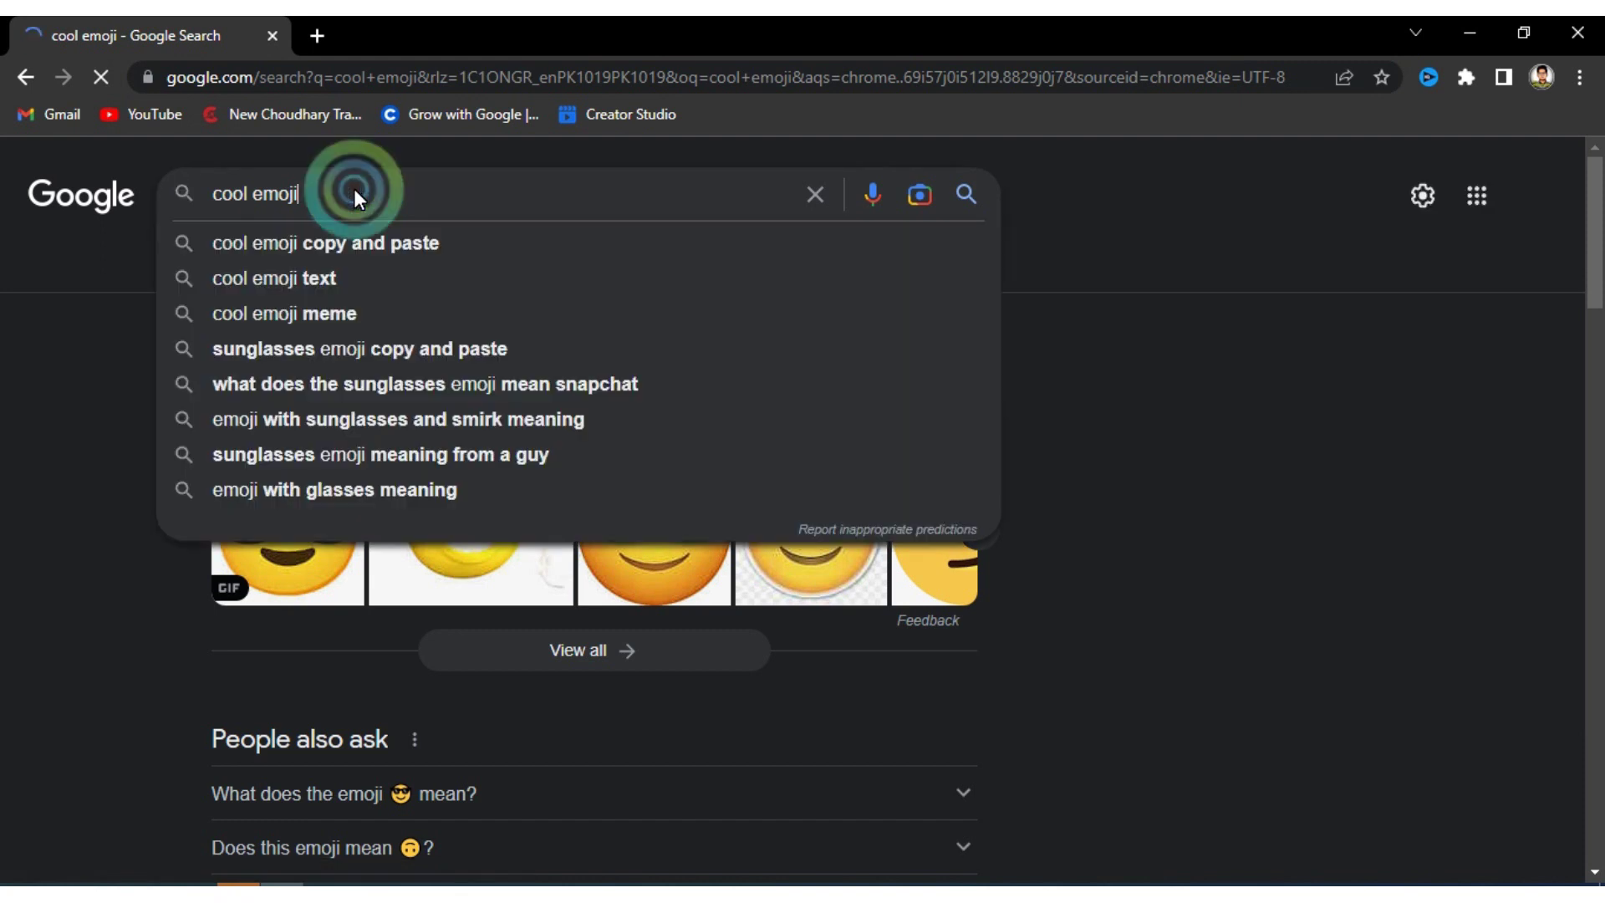
pyautogui.write('png')
pyautogui.press('Return')
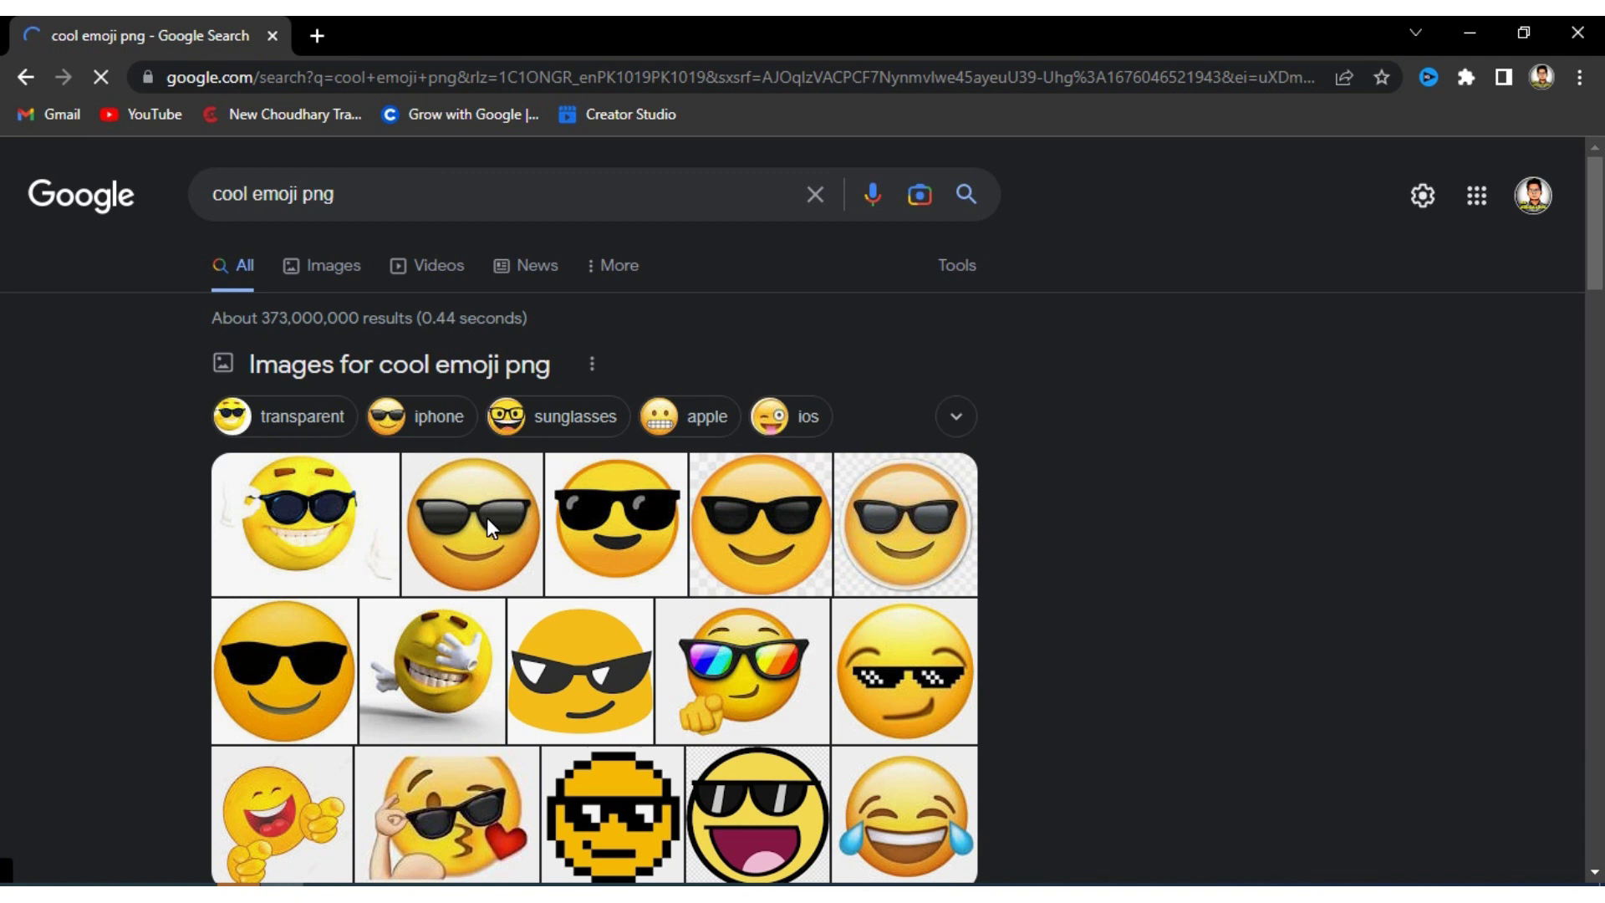
# - Open the Transparent PNG sunglasses emoji from the image results and save it as the PNG file T5814w-sunglasses-emoji-transparent
pyautogui.click(524, 540)
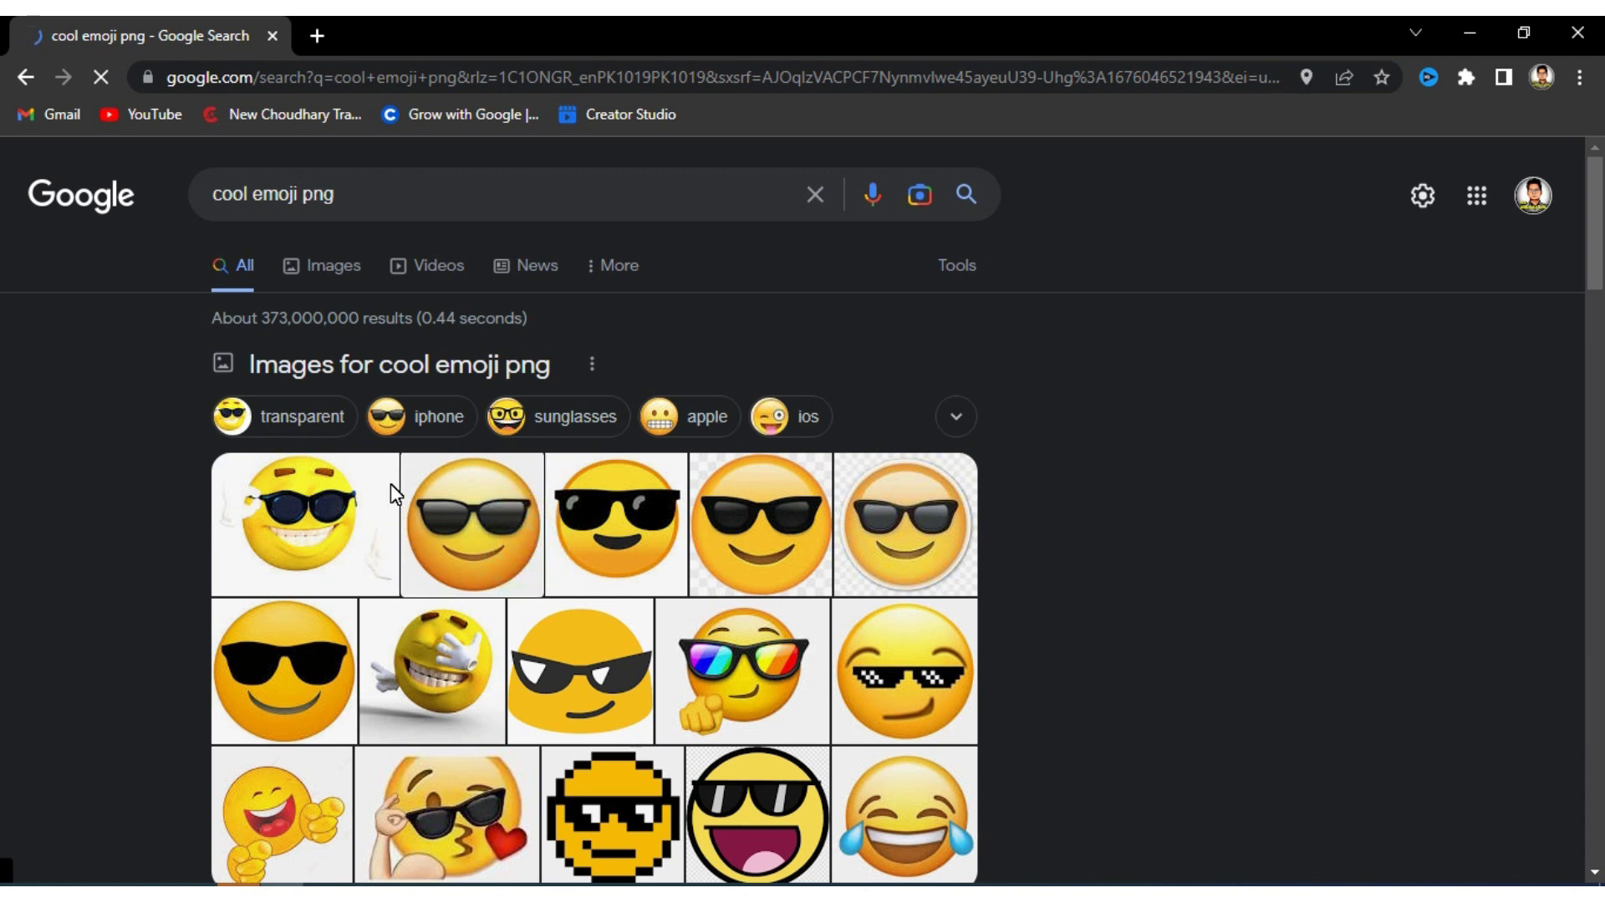
pyautogui.click(498, 530)
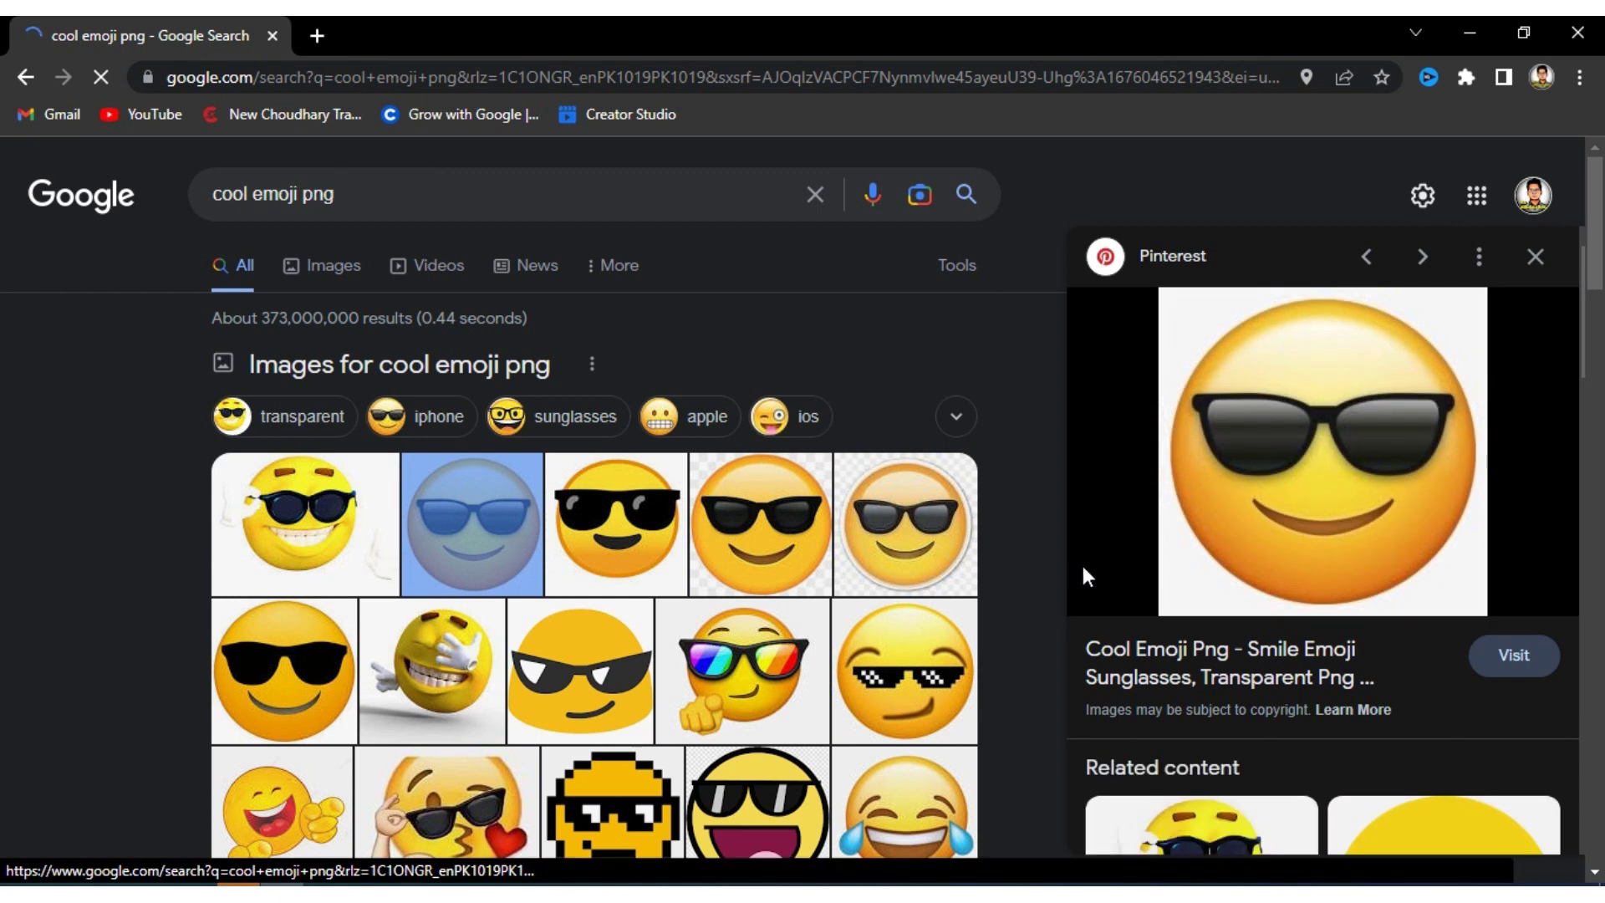
pyautogui.click(285, 426)
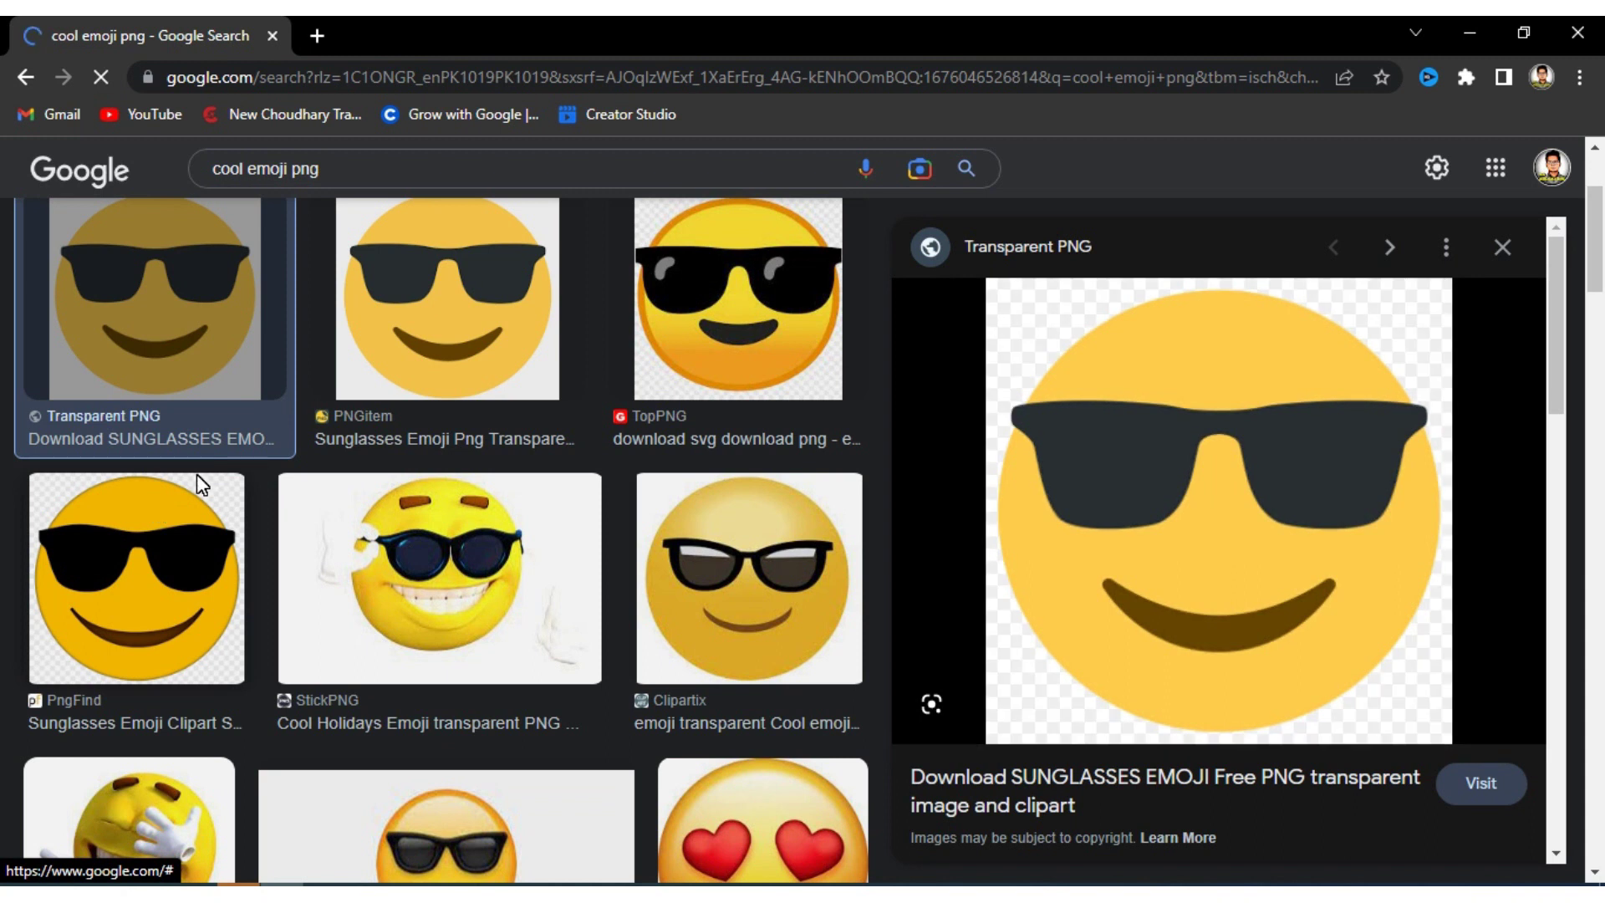
pyautogui.rightClick(1127, 390)
pyautogui.click(1235, 646)
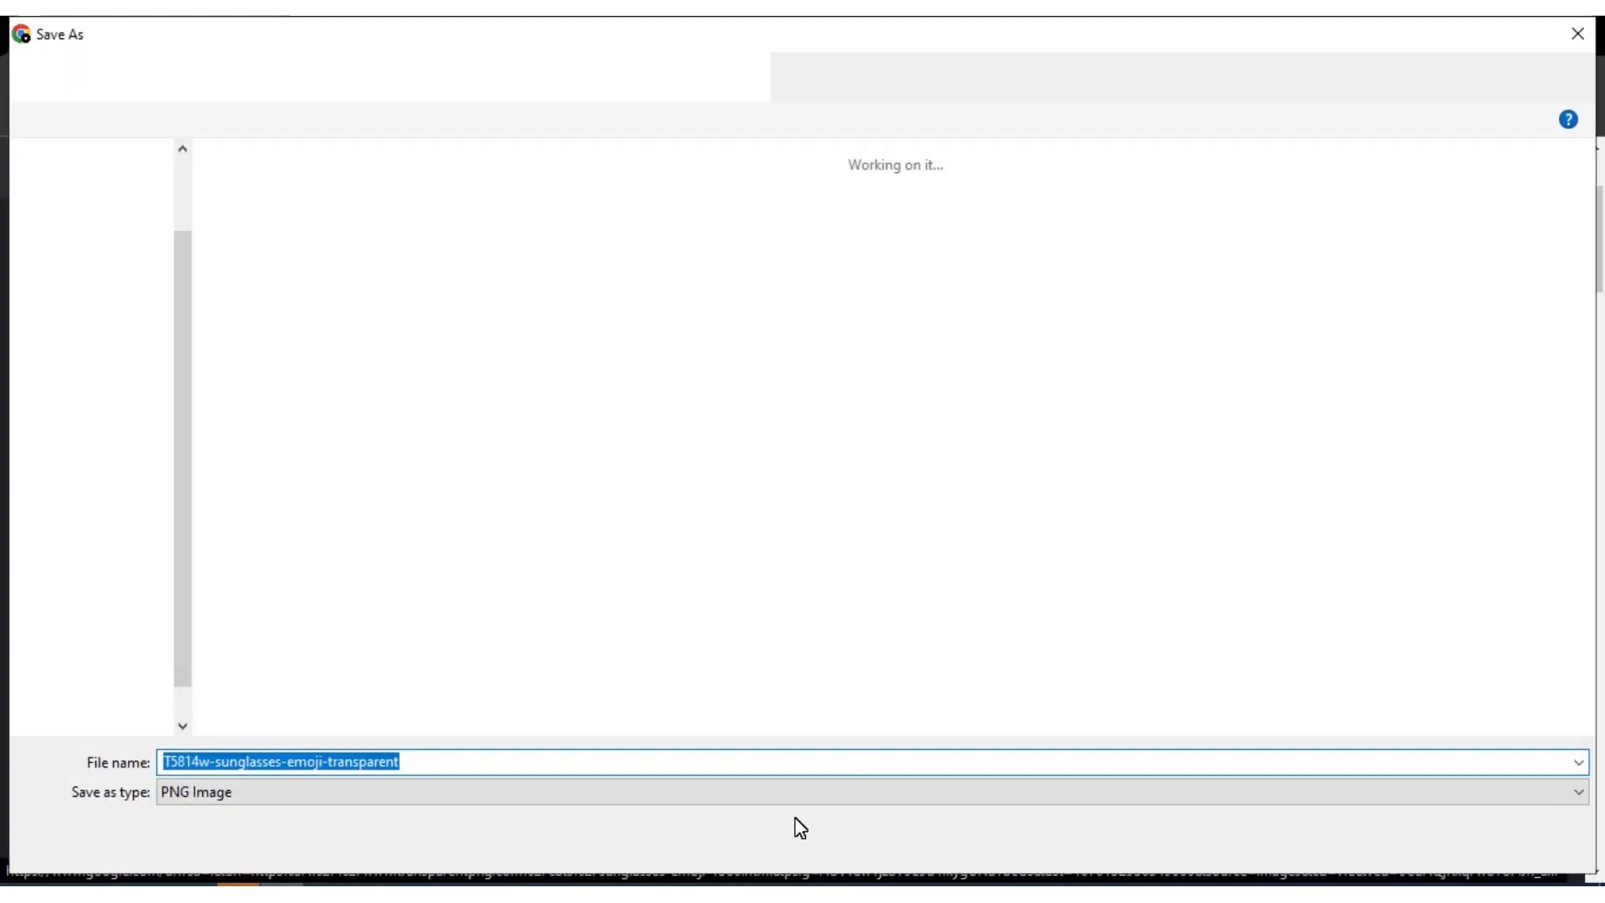
pyautogui.click(1407, 849)
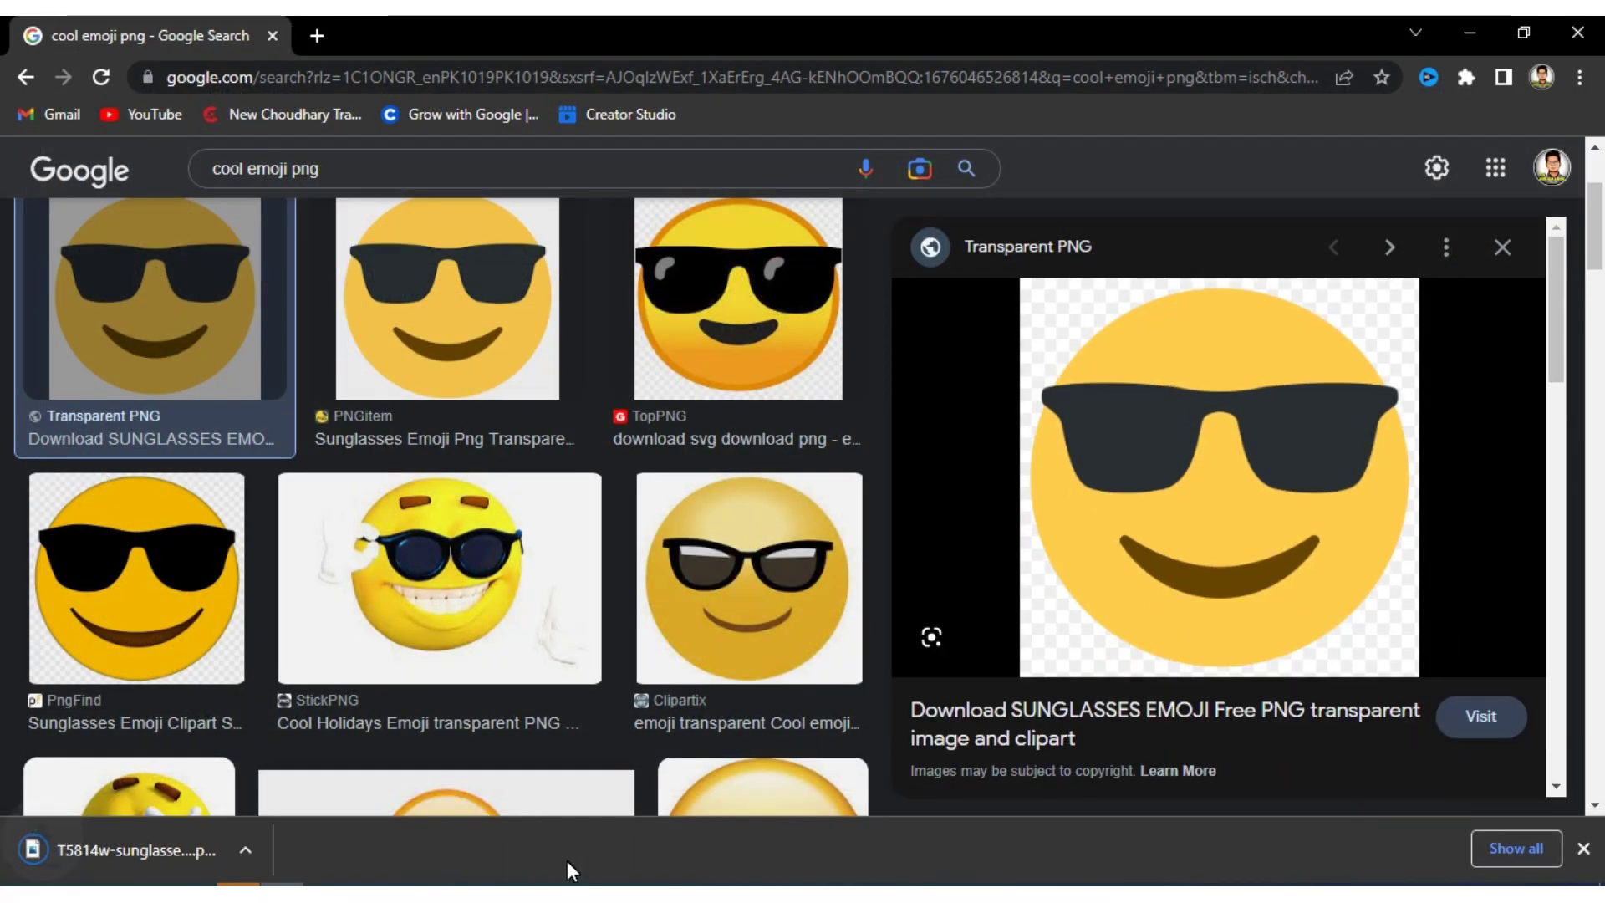
# - Show the downloaded sunglasses emoji in its folder and add it to the CapCut timeline above the video at 00:00:01:05
pyautogui.click(1501, 849)
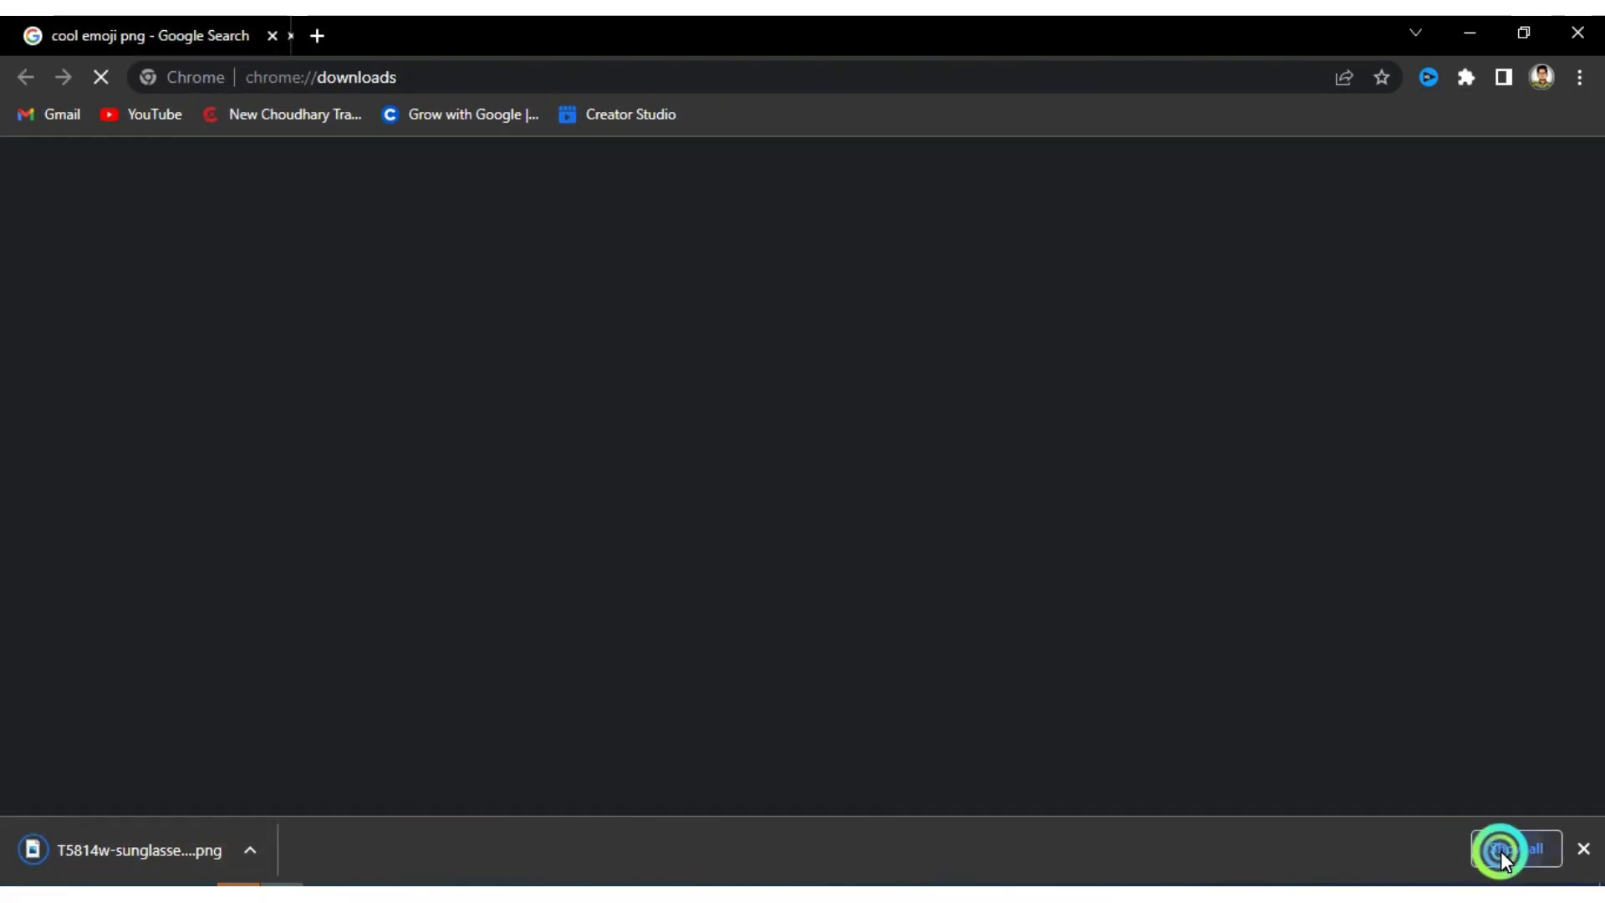
pyautogui.click(595, 386)
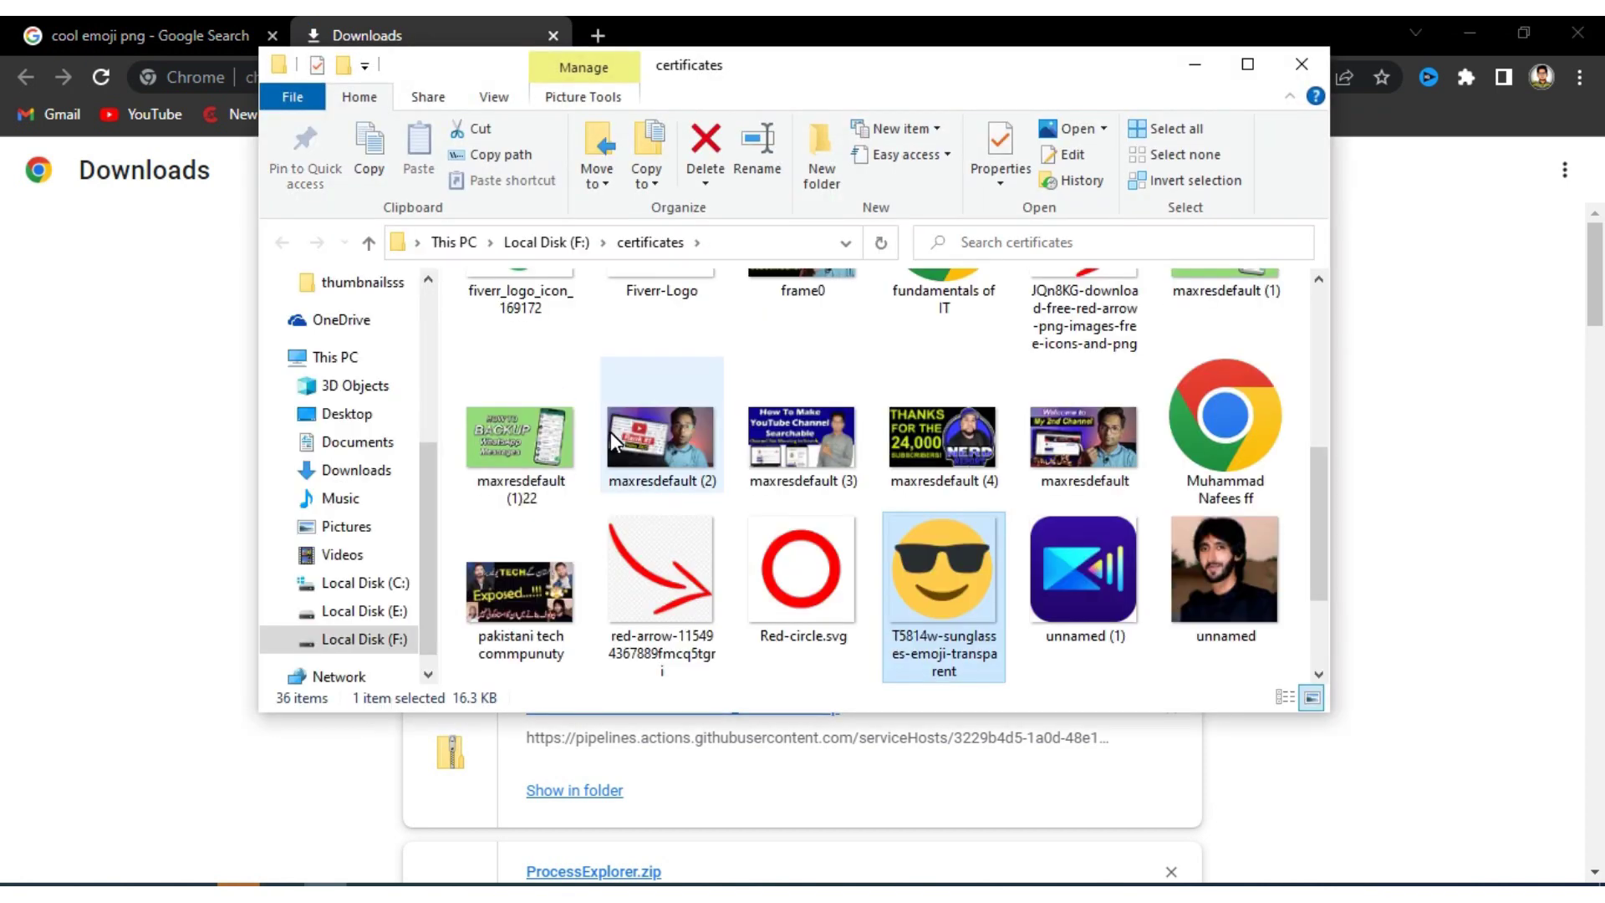
pyautogui.moveTo(933, 540); pyautogui.dragTo(297, 609)
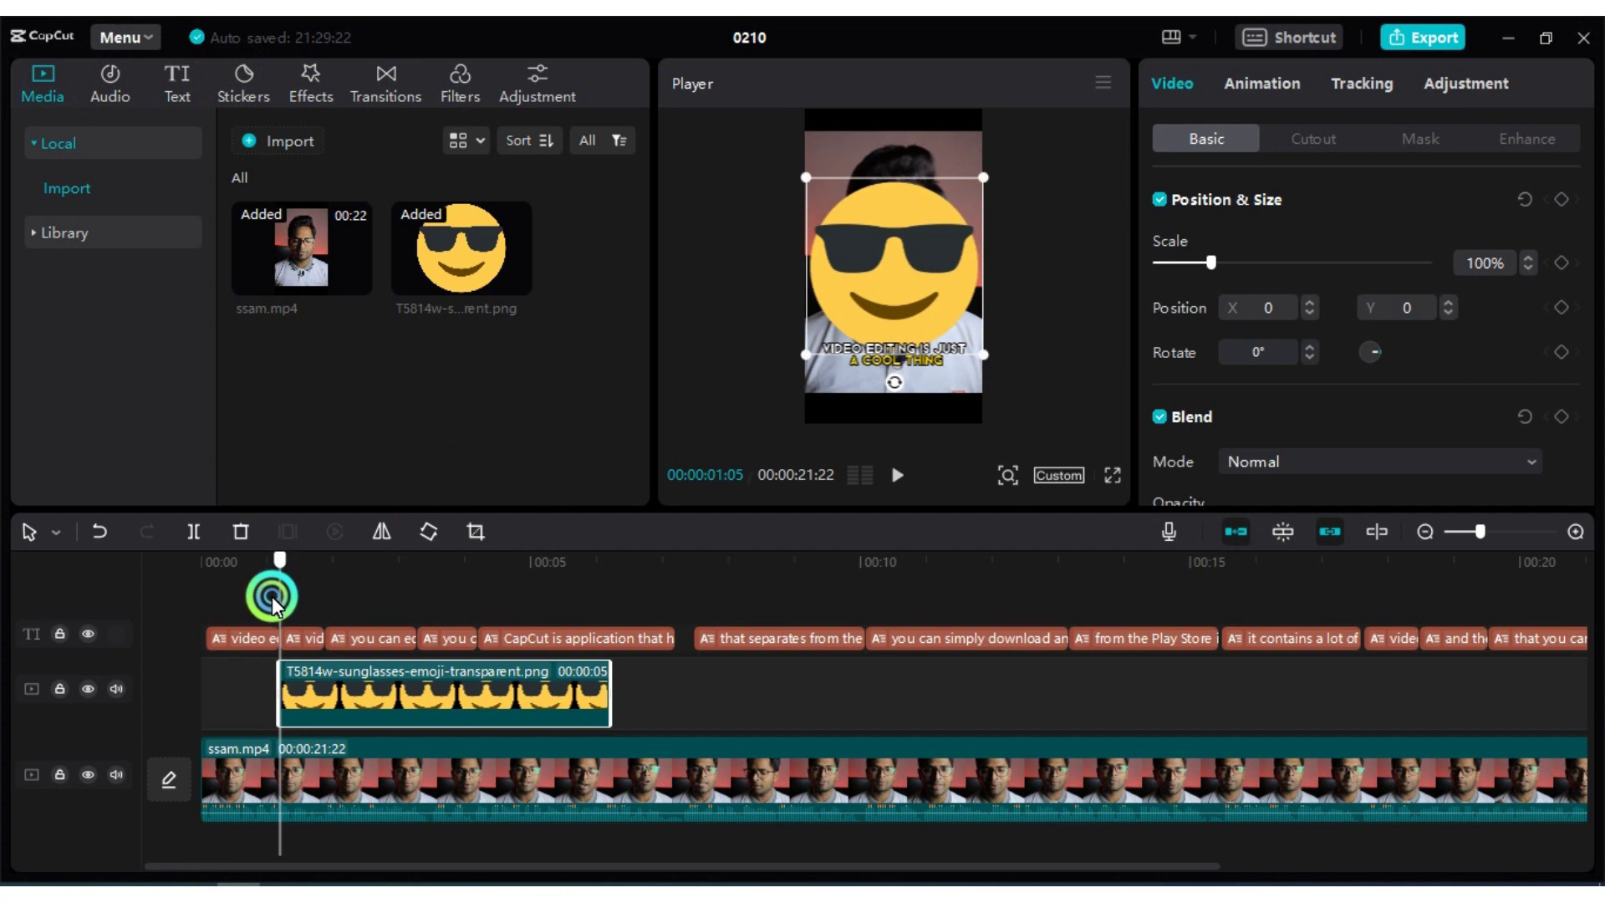
# - Scale the sunglasses emoji to 17% and position it just above the caption at X 0, Y -478
pyautogui.click(244, 593)
pyautogui.press('space')
pyautogui.press('space')
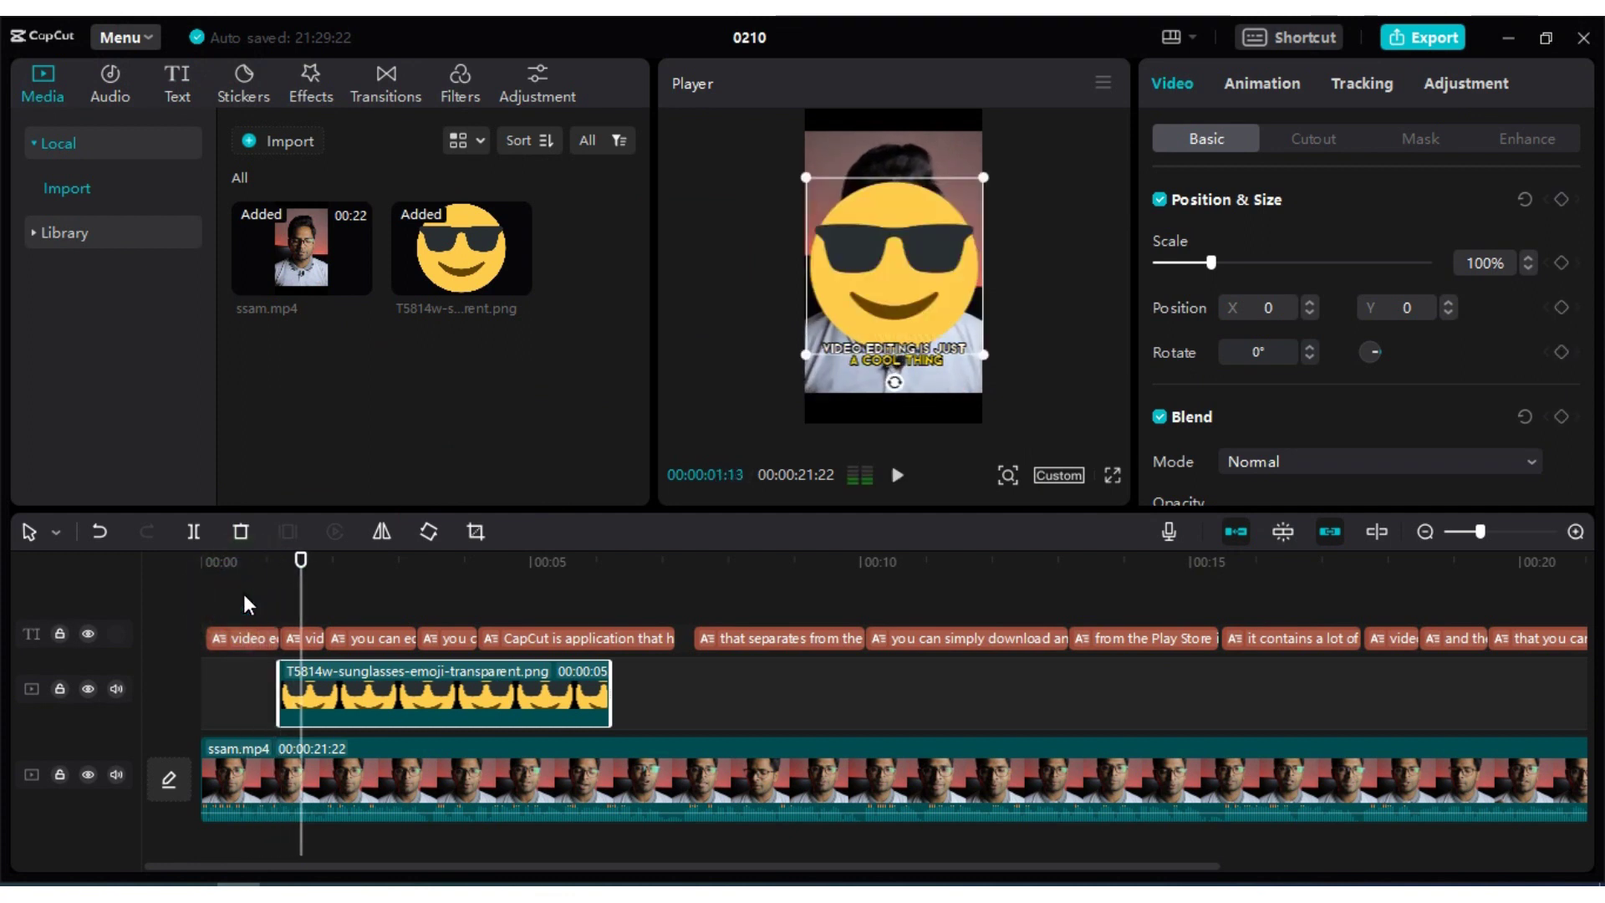
pyautogui.moveTo(984, 177); pyautogui.dragTo(920, 244)
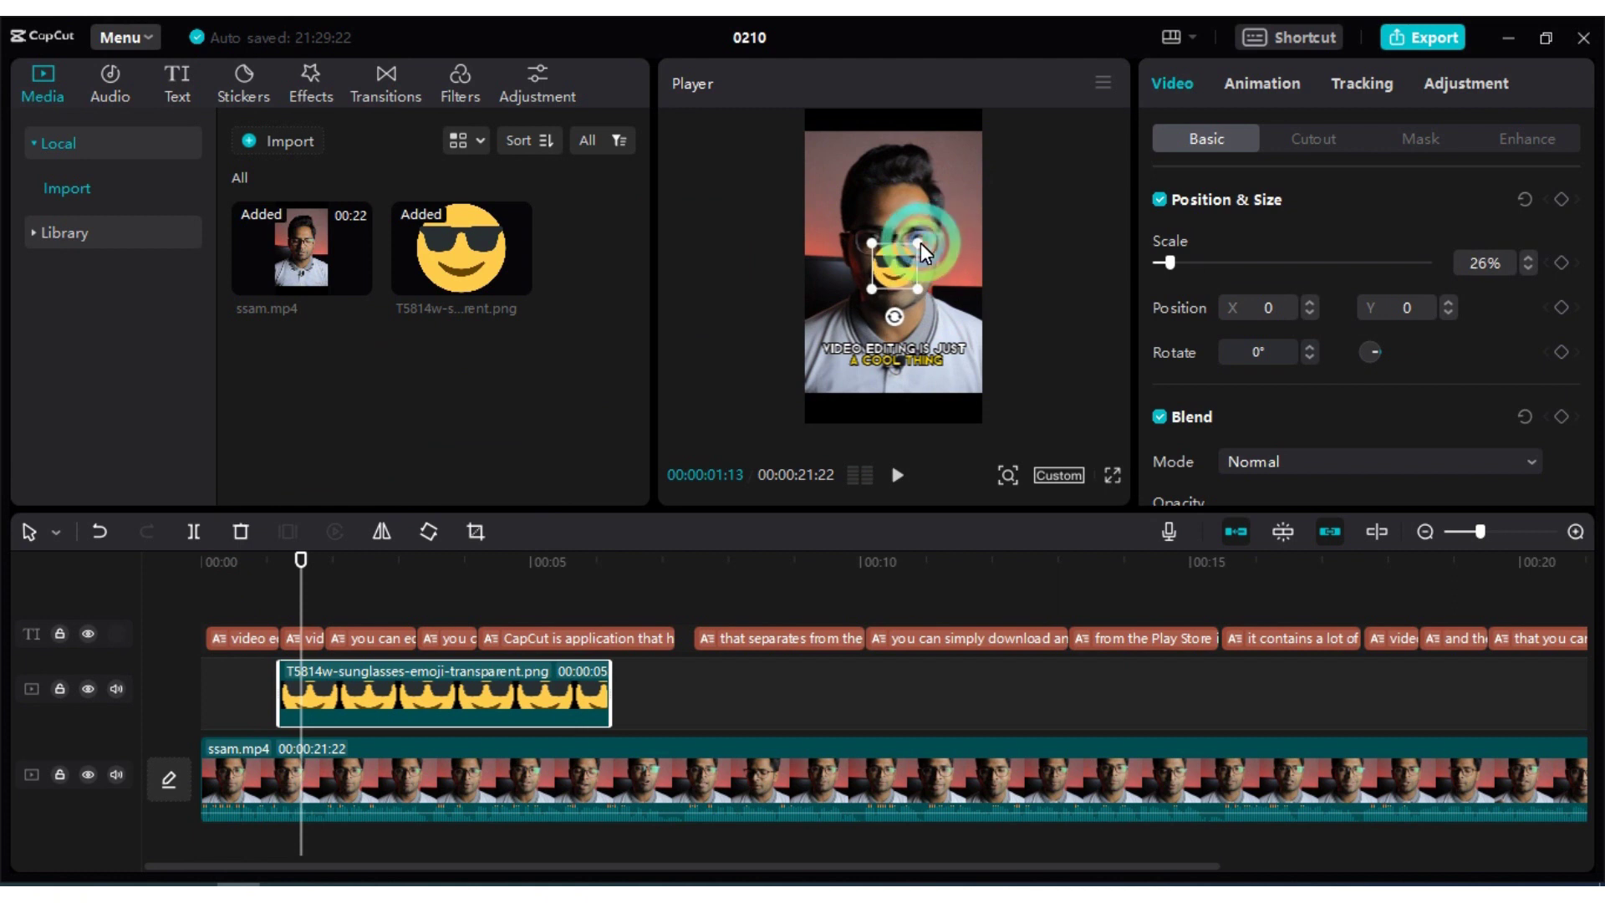
pyautogui.moveTo(897, 318)
pyautogui.mouseDown()
pyautogui.moveTo(915, 291)
pyautogui.moveTo(891, 328)
pyautogui.mouseUp()
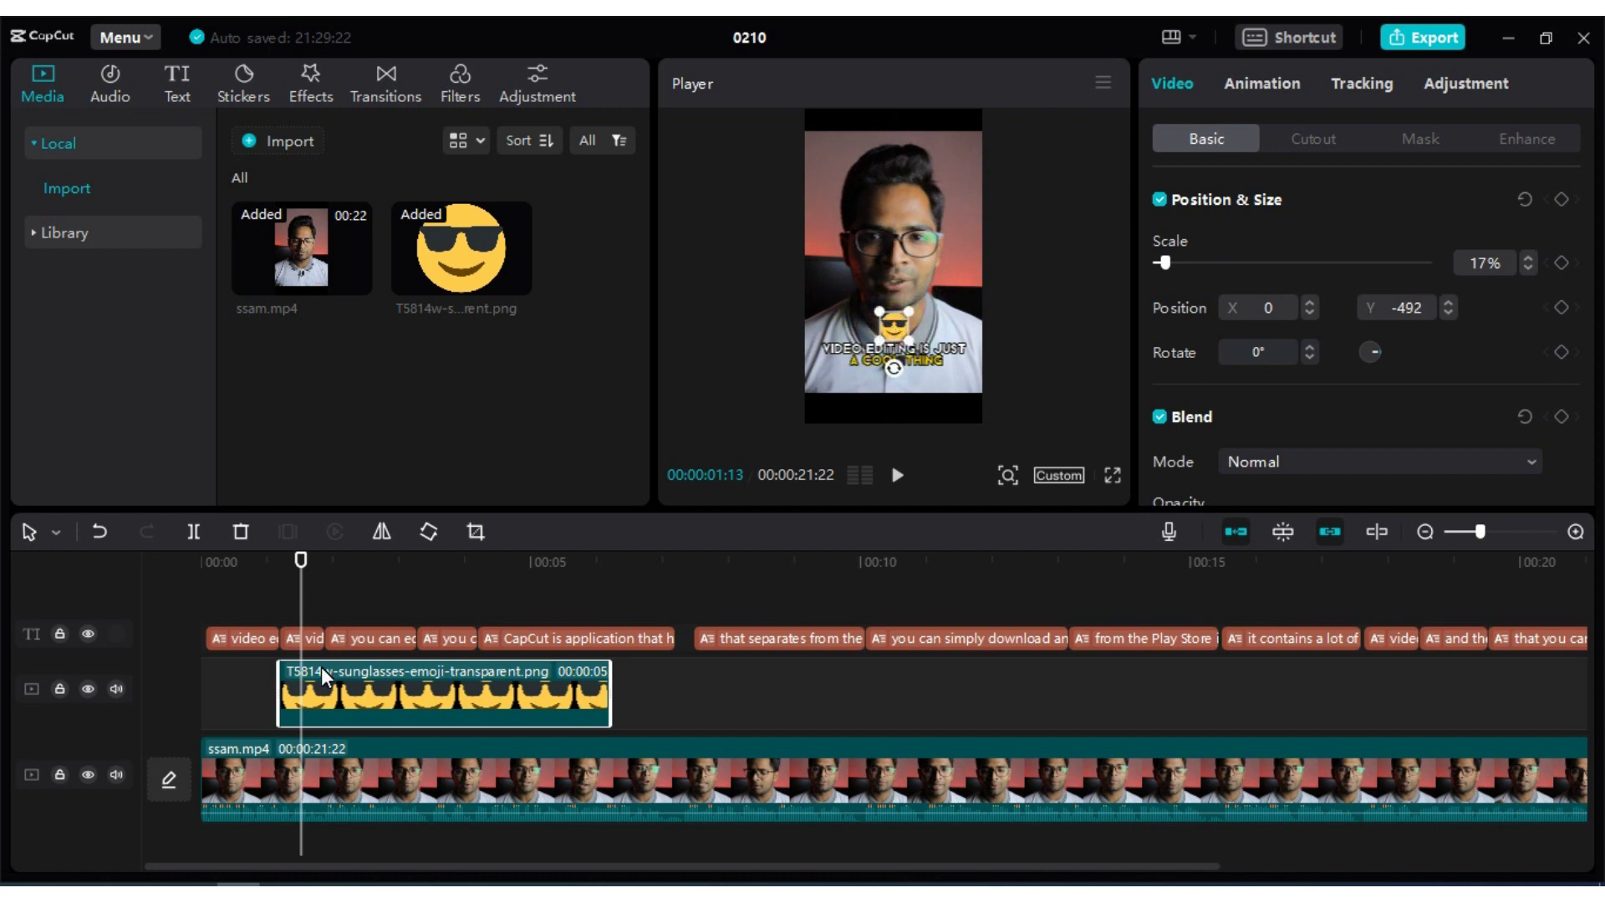
pyautogui.moveTo(361, 695); pyautogui.dragTo(367, 585)
pyautogui.moveTo(906, 323); pyautogui.dragTo(897, 324)
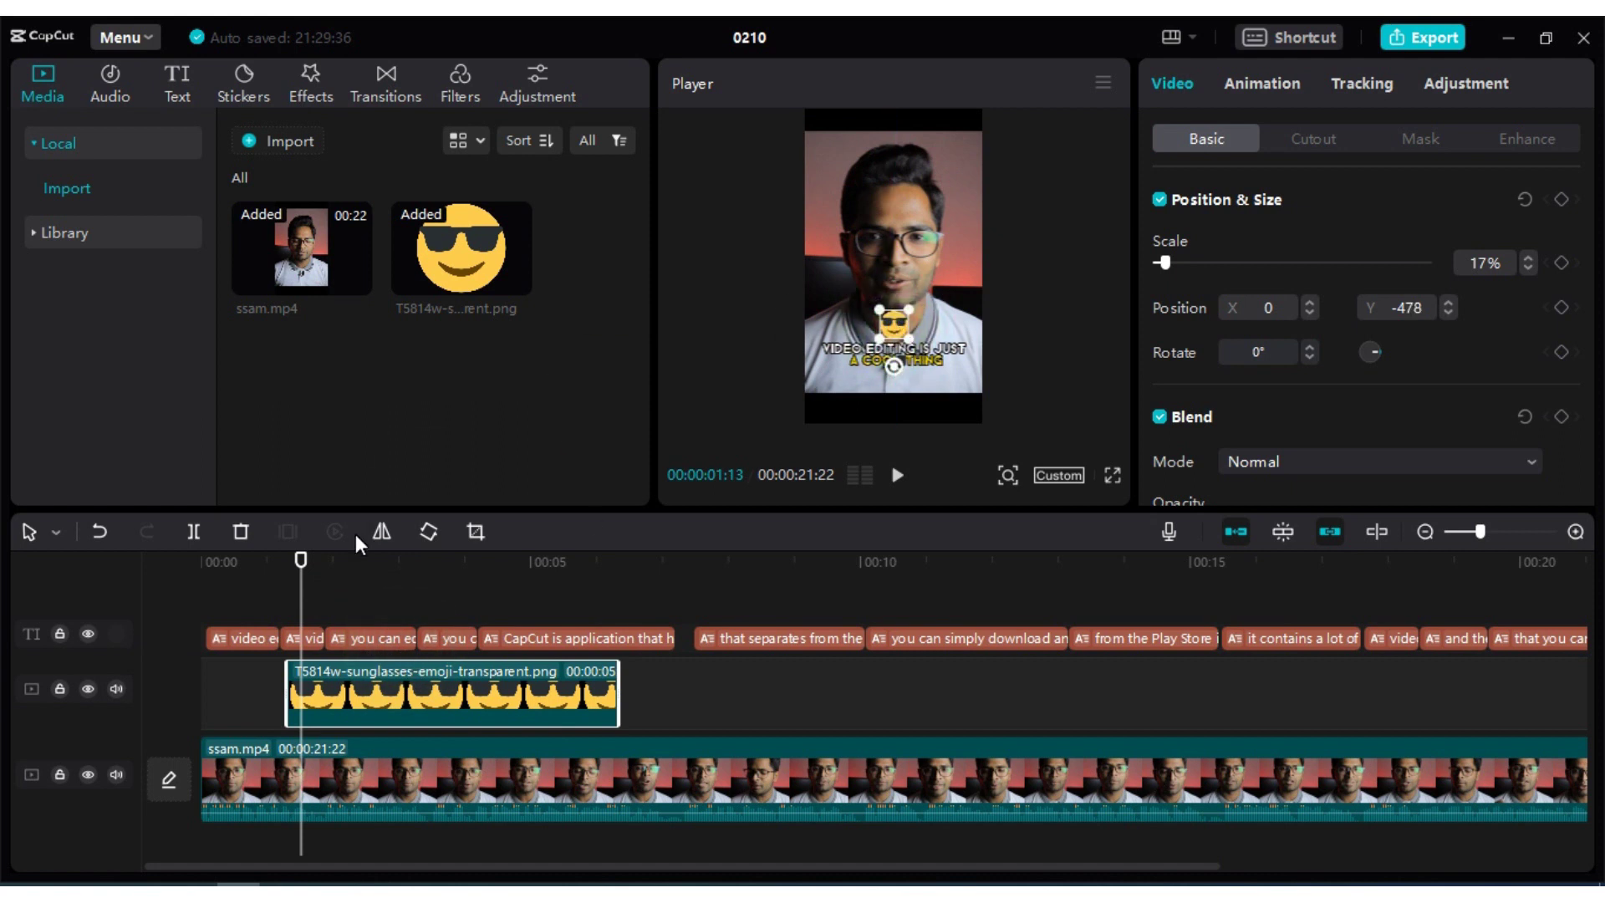
# - Trim the end of the emoji clip to 00:00:01:13 and play that section to check its timing
pyautogui.moveTo(620, 701); pyautogui.dragTo(299, 662)
pyautogui.click(273, 591)
pyautogui.press('space')
pyautogui.press('space')
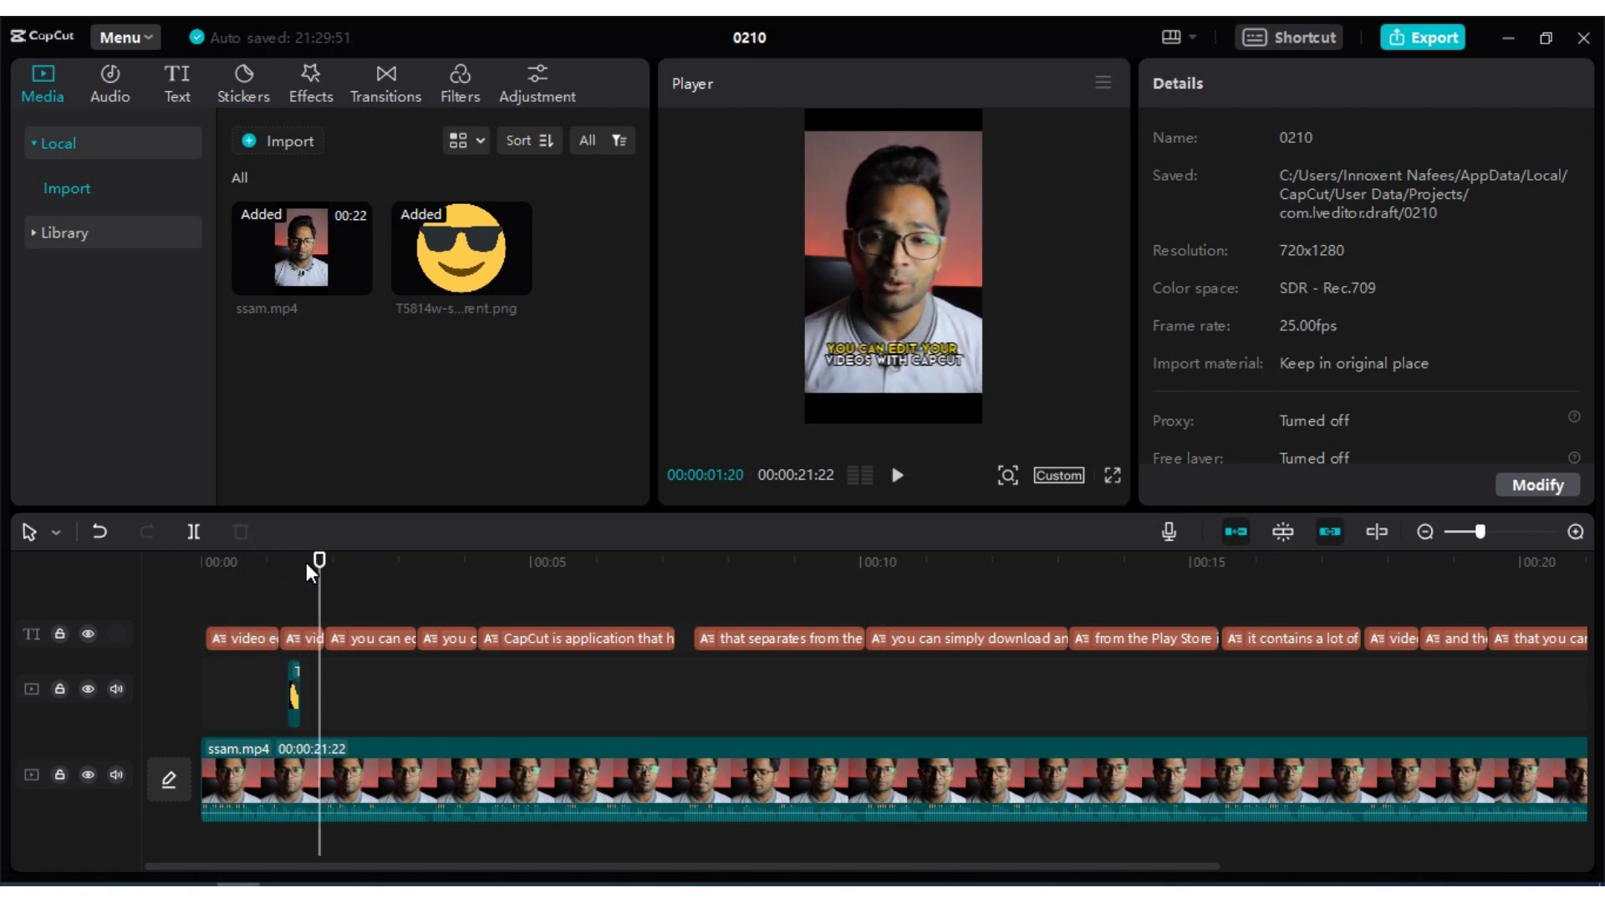
# - Adjust the emoji clip so that it starts at 00:00:01:05, together with the "a cool thing" caption half
pyautogui.moveTo(321, 560); pyautogui.dragTo(280, 560)
pyautogui.click(294, 724)
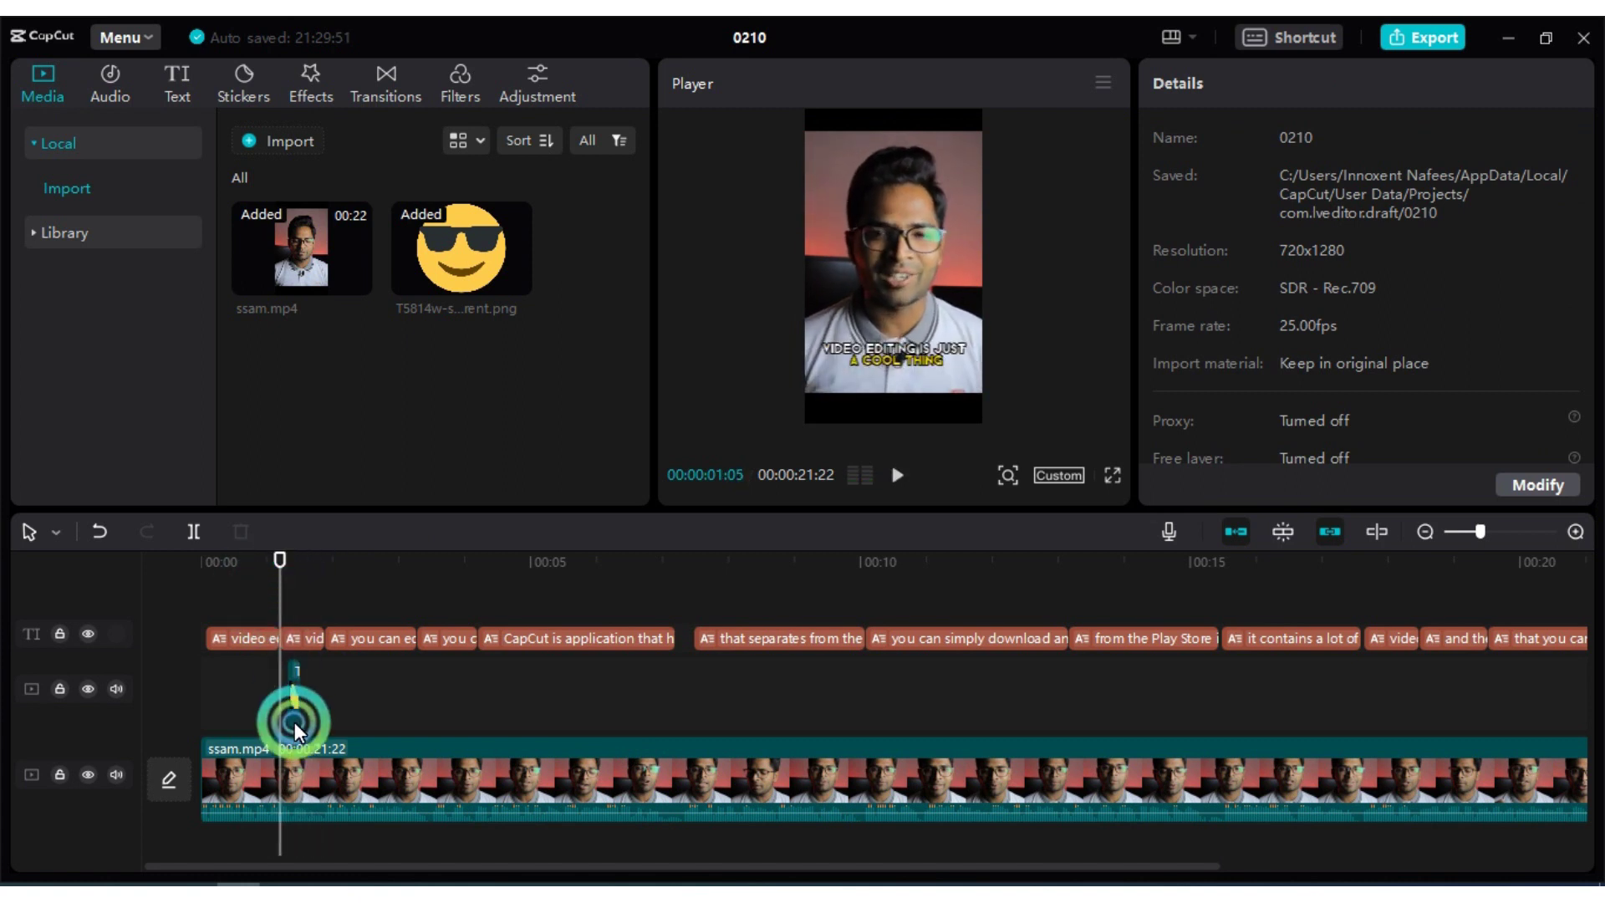
pyautogui.click(290, 697)
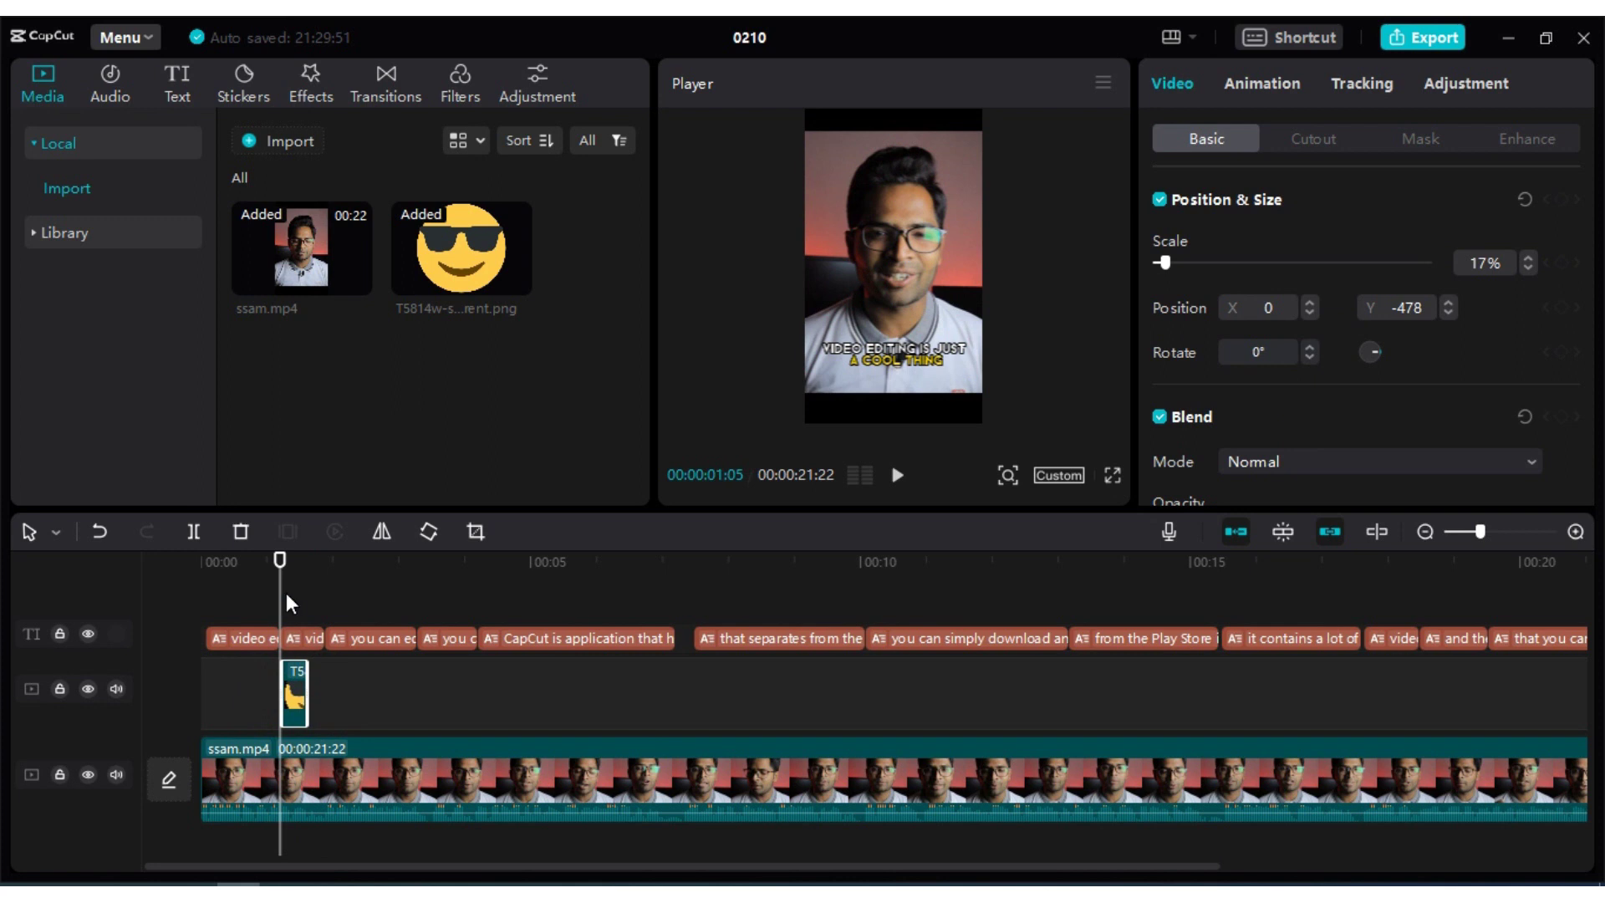
# - Search the sound effects library for "ding"
pyautogui.click(119, 94)
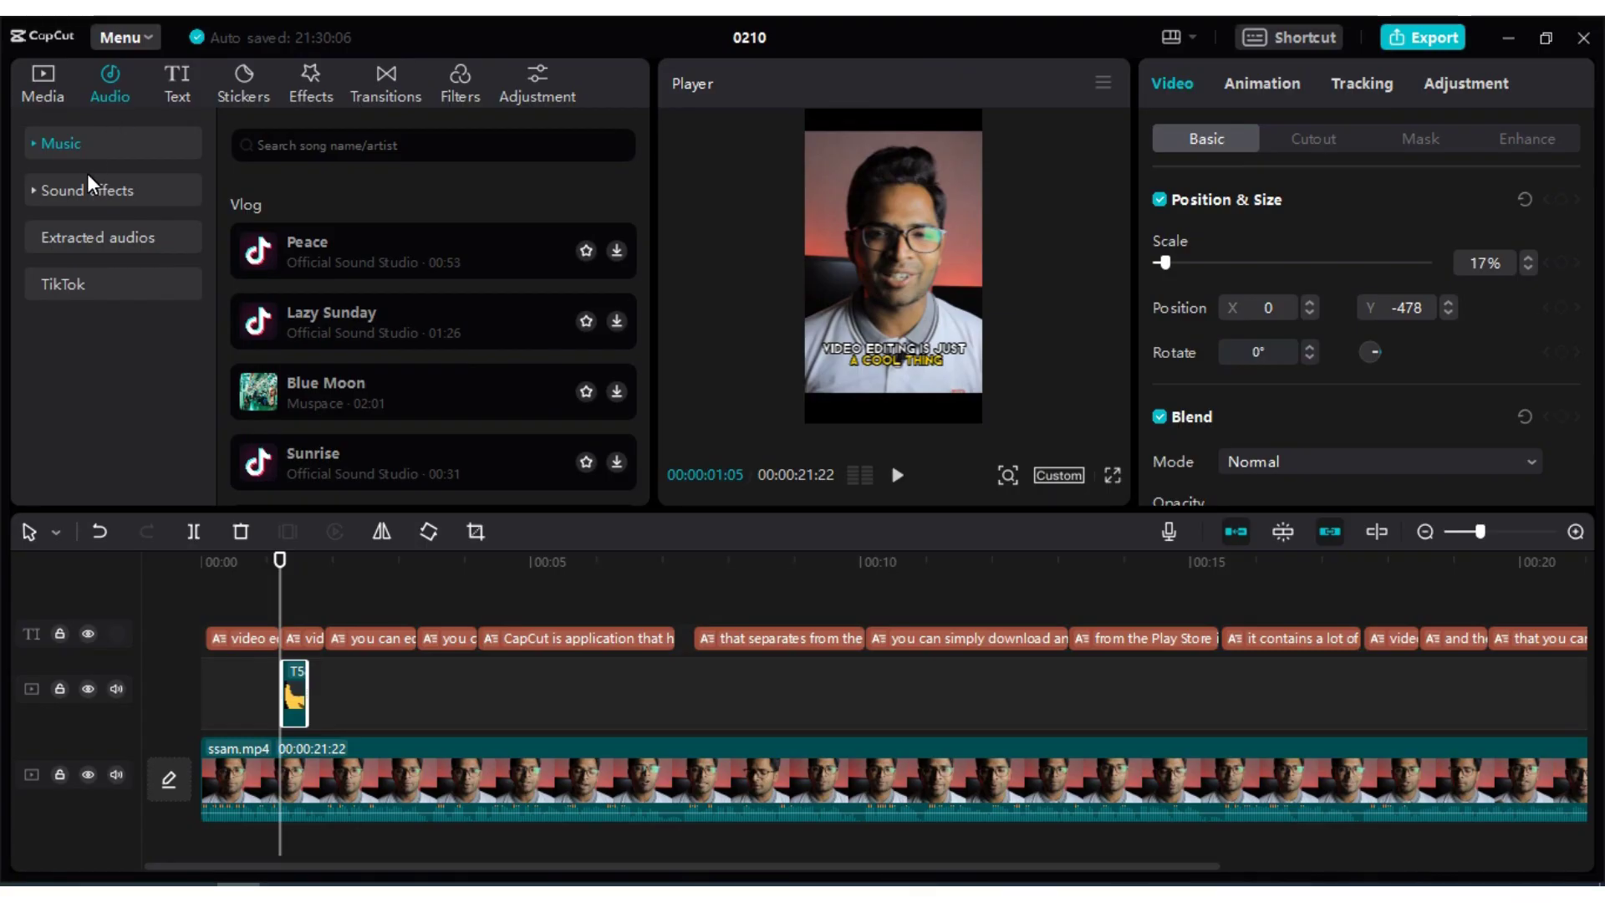
pyautogui.click(88, 191)
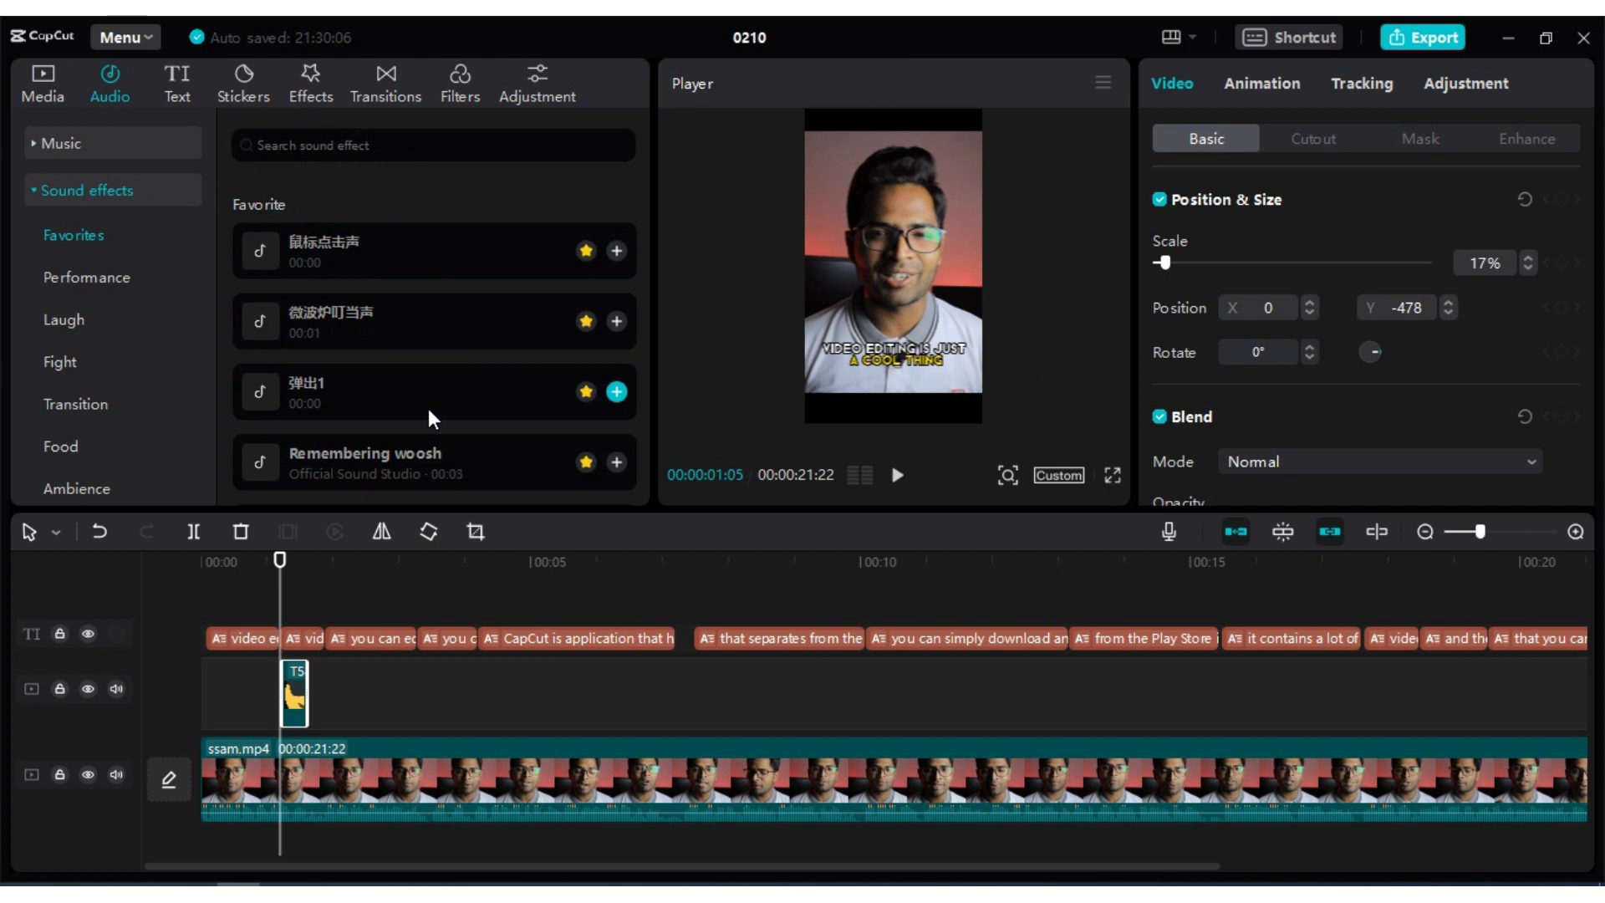
pyautogui.moveTo(644, 188); pyautogui.dragTo(646, 144)
pyautogui.click(452, 155)
pyautogui.write('ding')
pyautogui.press('Return')
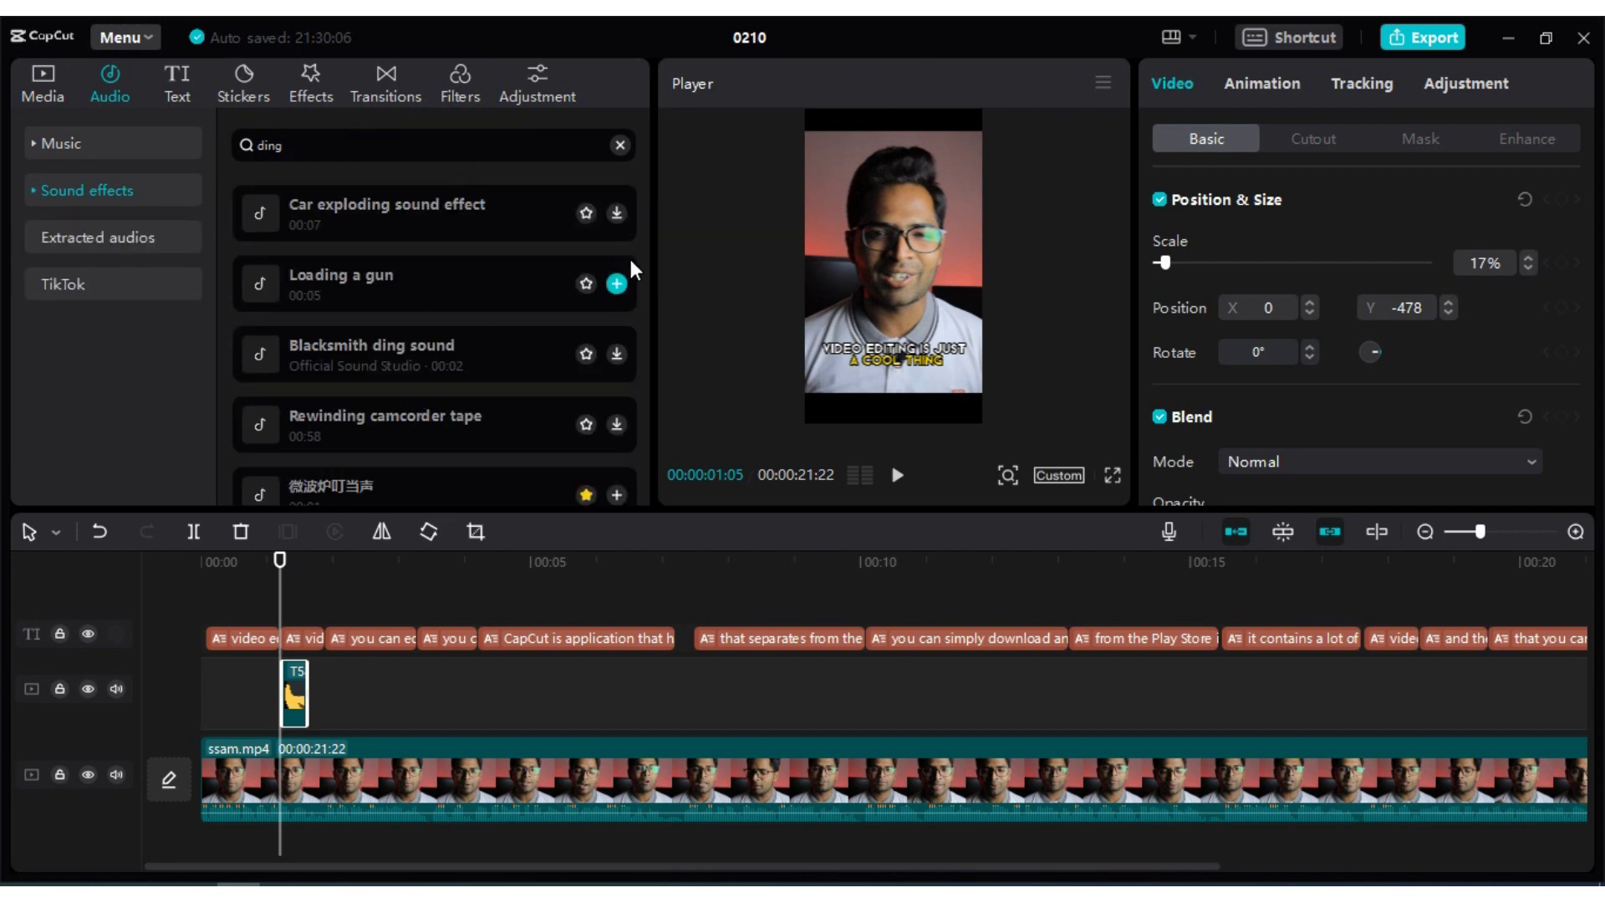
# - Preview the 微波炉叮当声 sound effect and add it to the timeline at 00:00:01:05, where the emoji appears
pyautogui.scroll(-2, 640, 201)
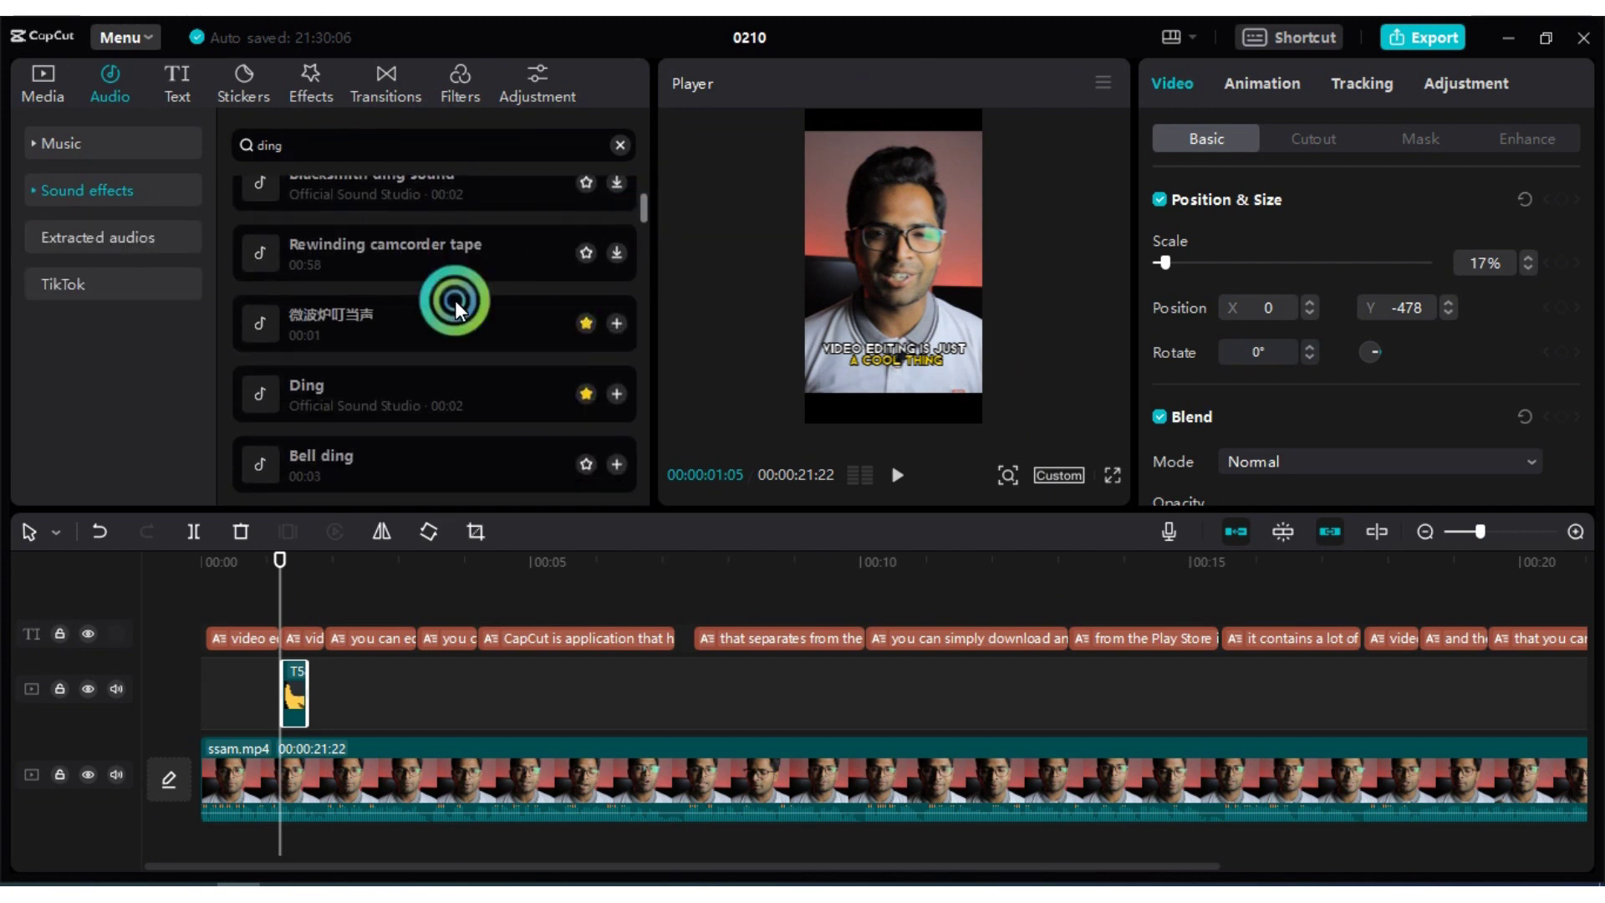
pyautogui.click(374, 334)
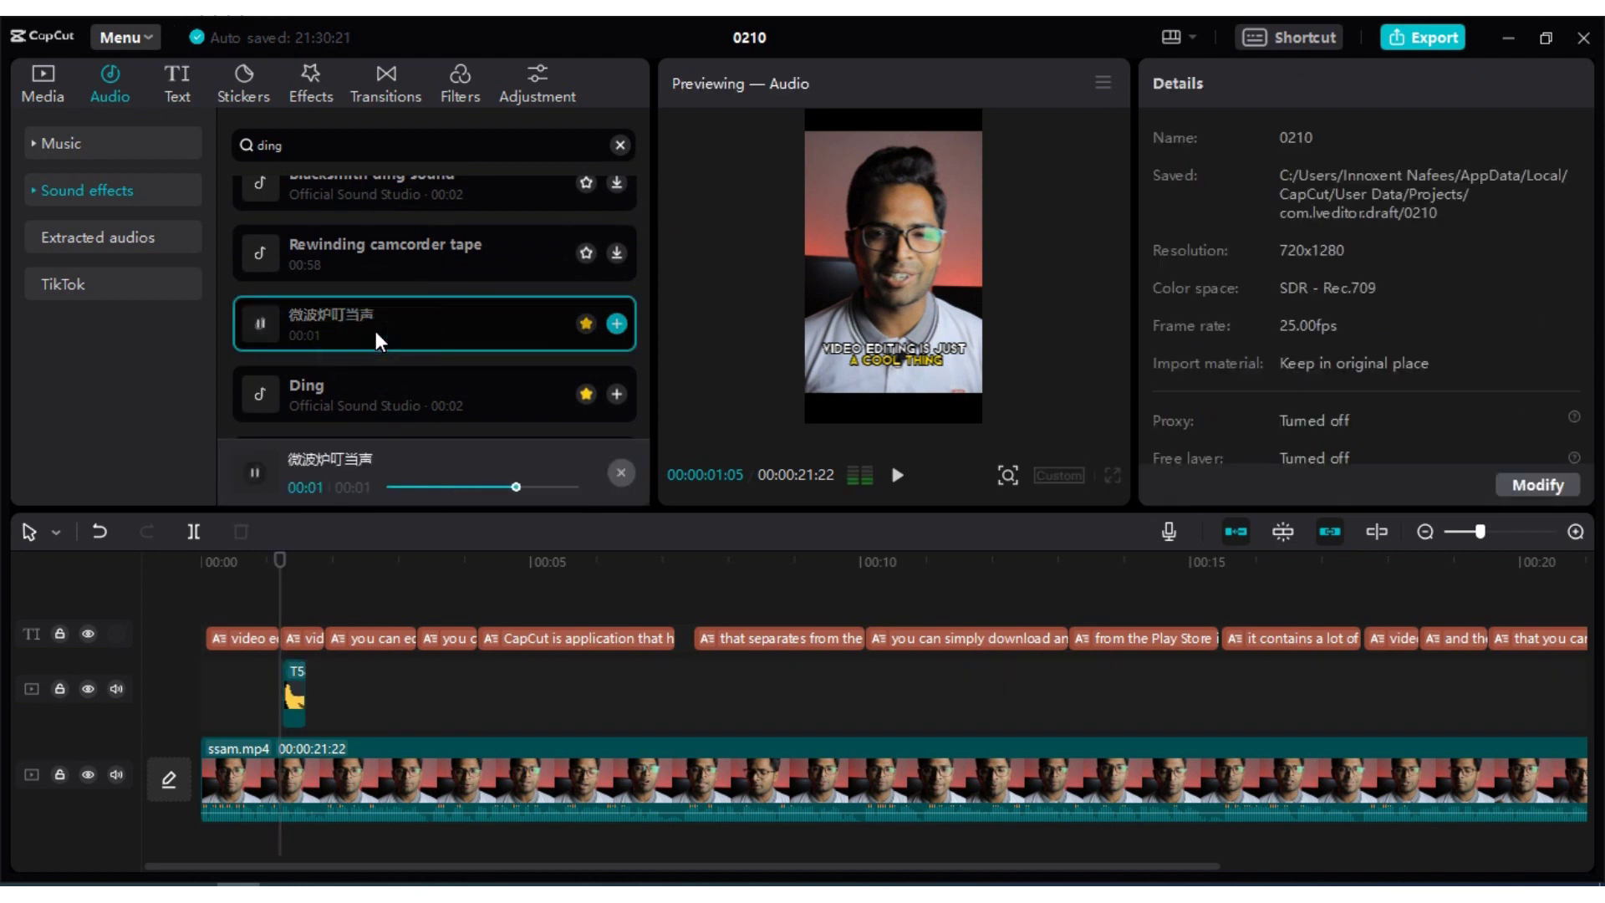
pyautogui.click(626, 319)
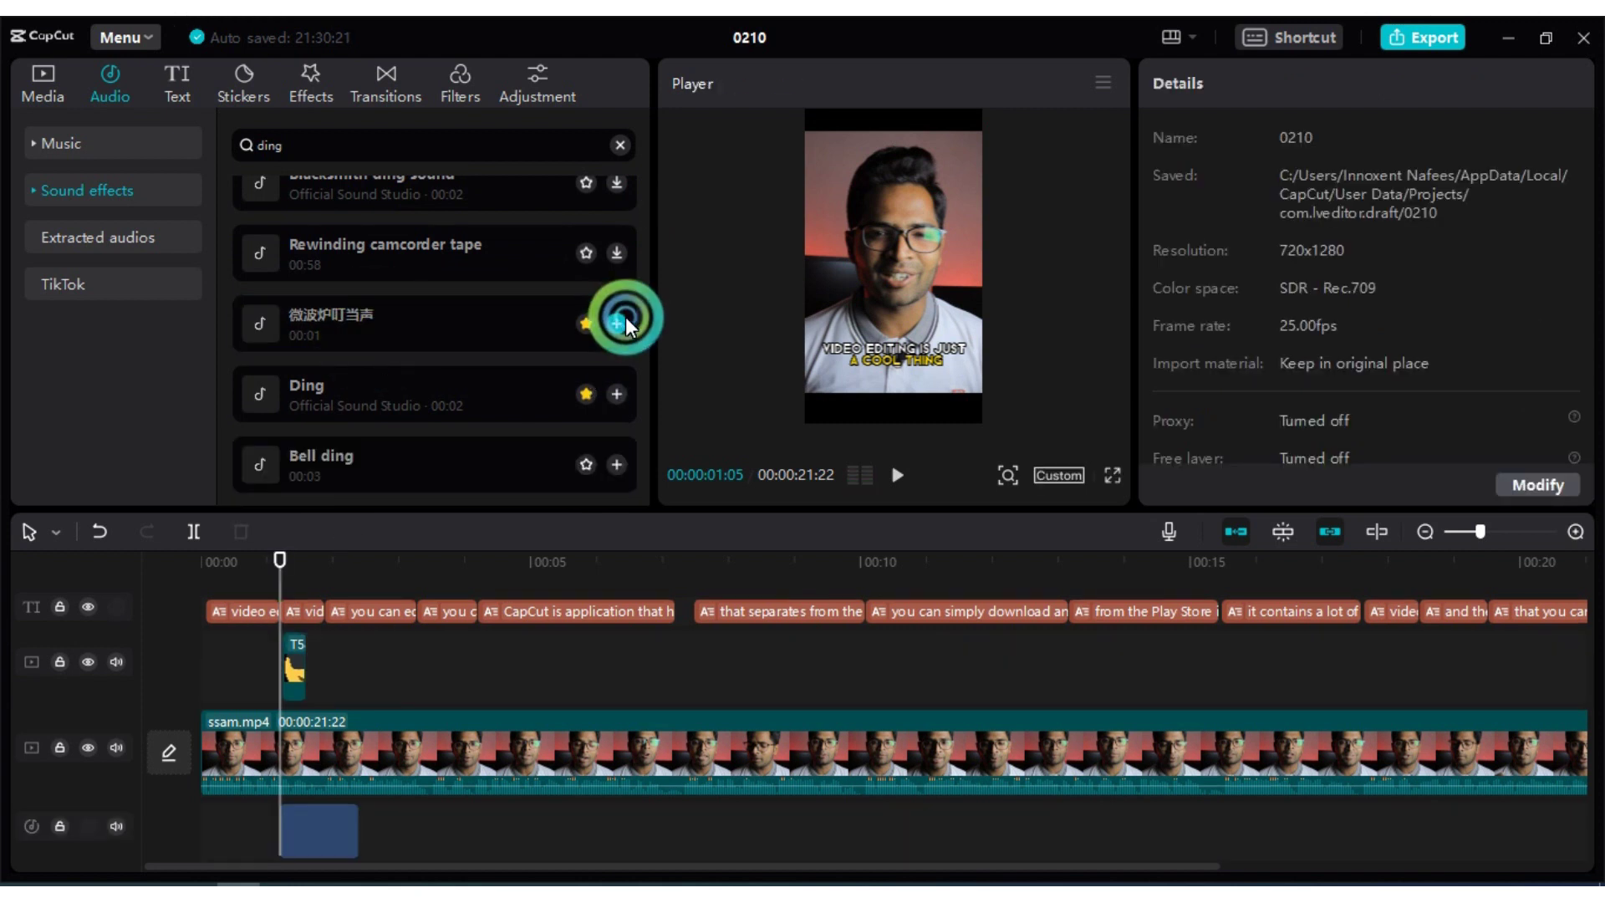
# - Play the short from the beginning in full screen to check the captions, emoji and ding sound, then return to the editor and stop playback
pyautogui.click(280, 558)
pyautogui.moveTo(280, 559); pyautogui.dragTo(152, 545)
pyautogui.click(1113, 475)
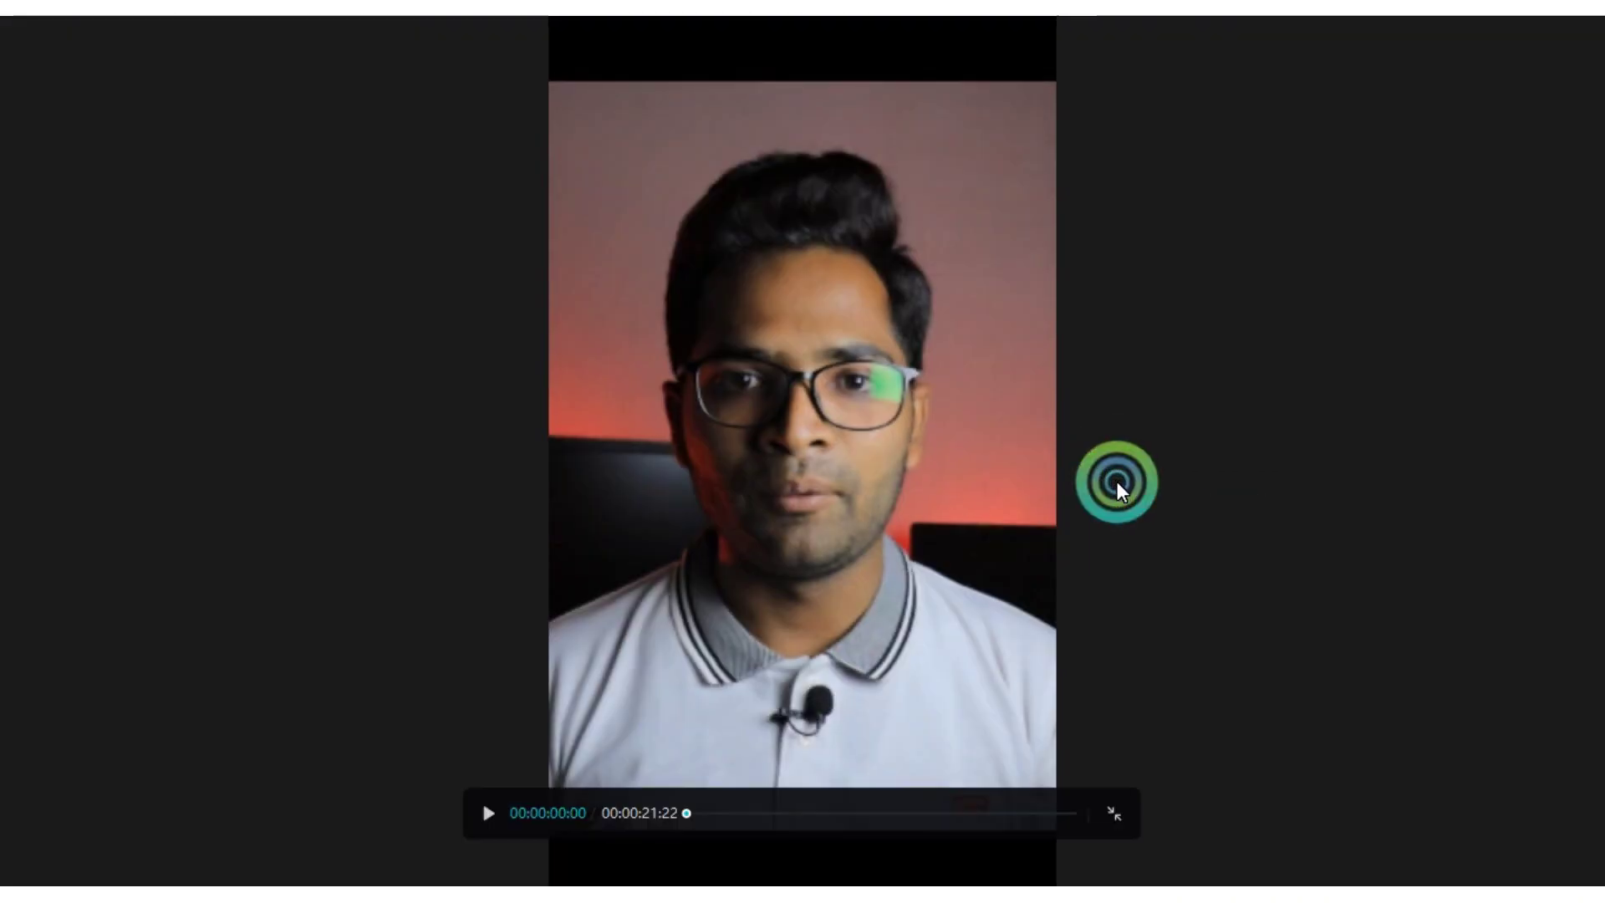
pyautogui.click(489, 816)
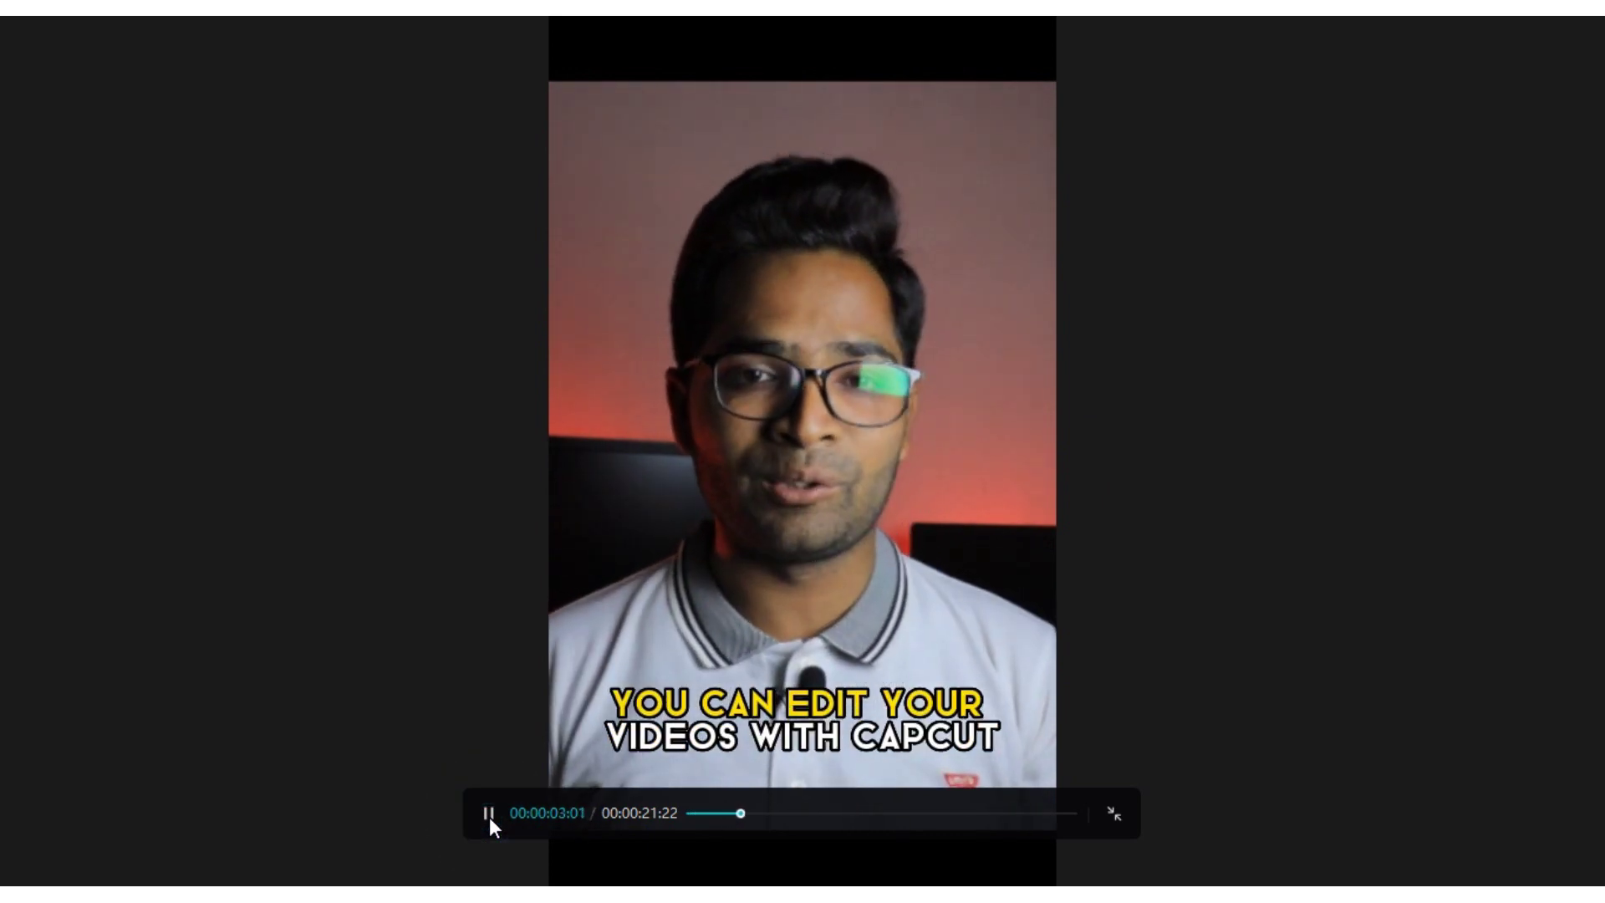
pyautogui.press('Escape')
pyautogui.click(903, 476)
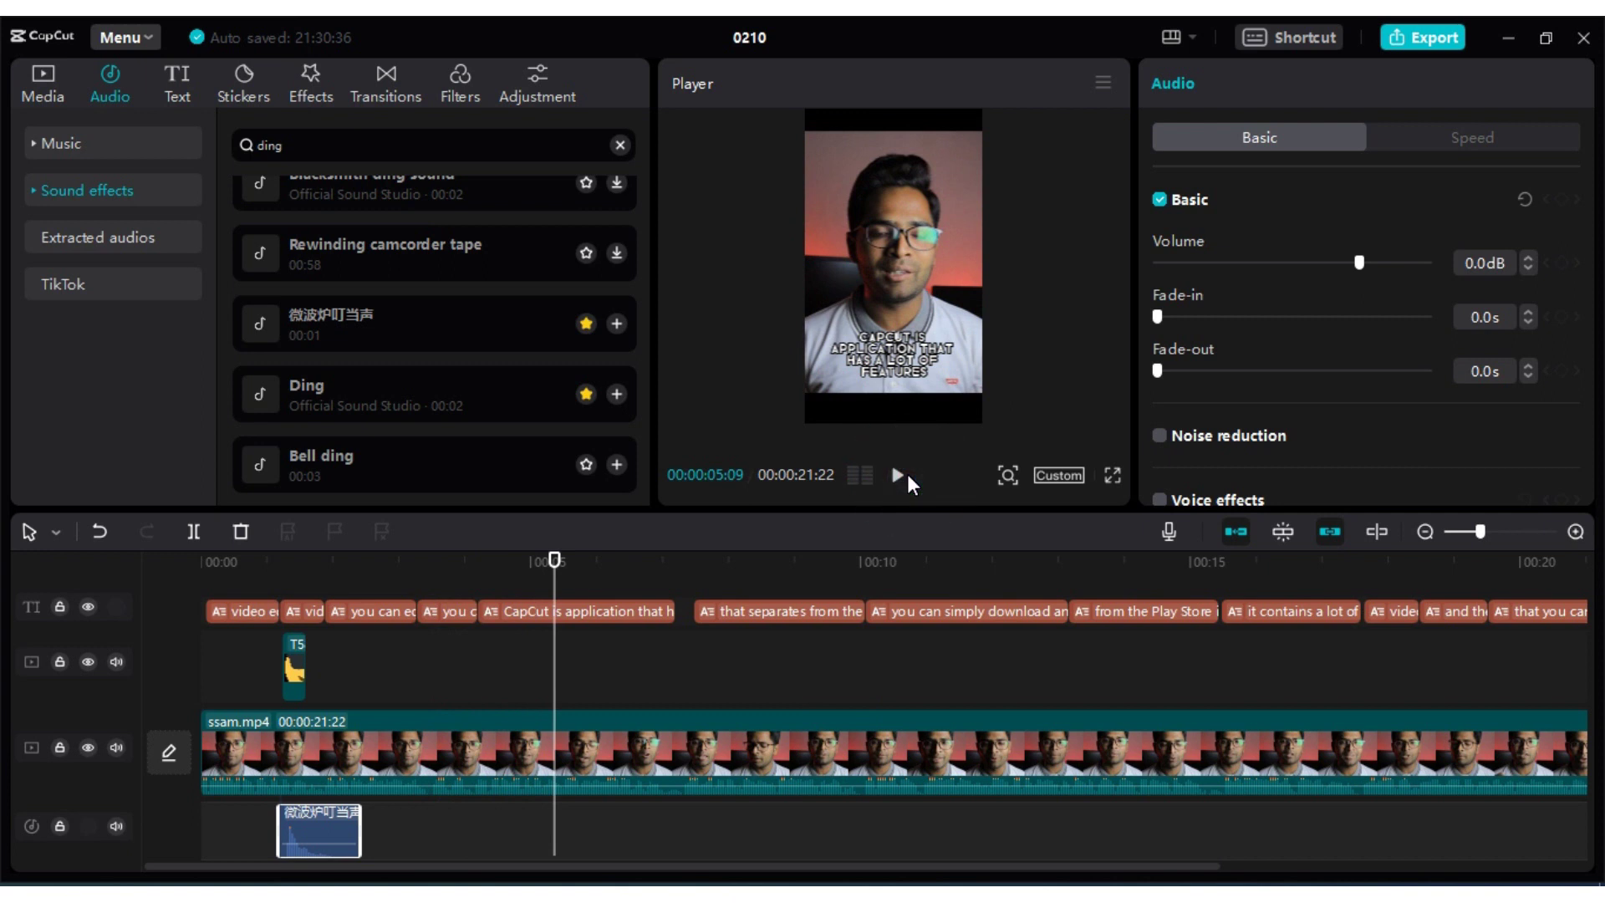